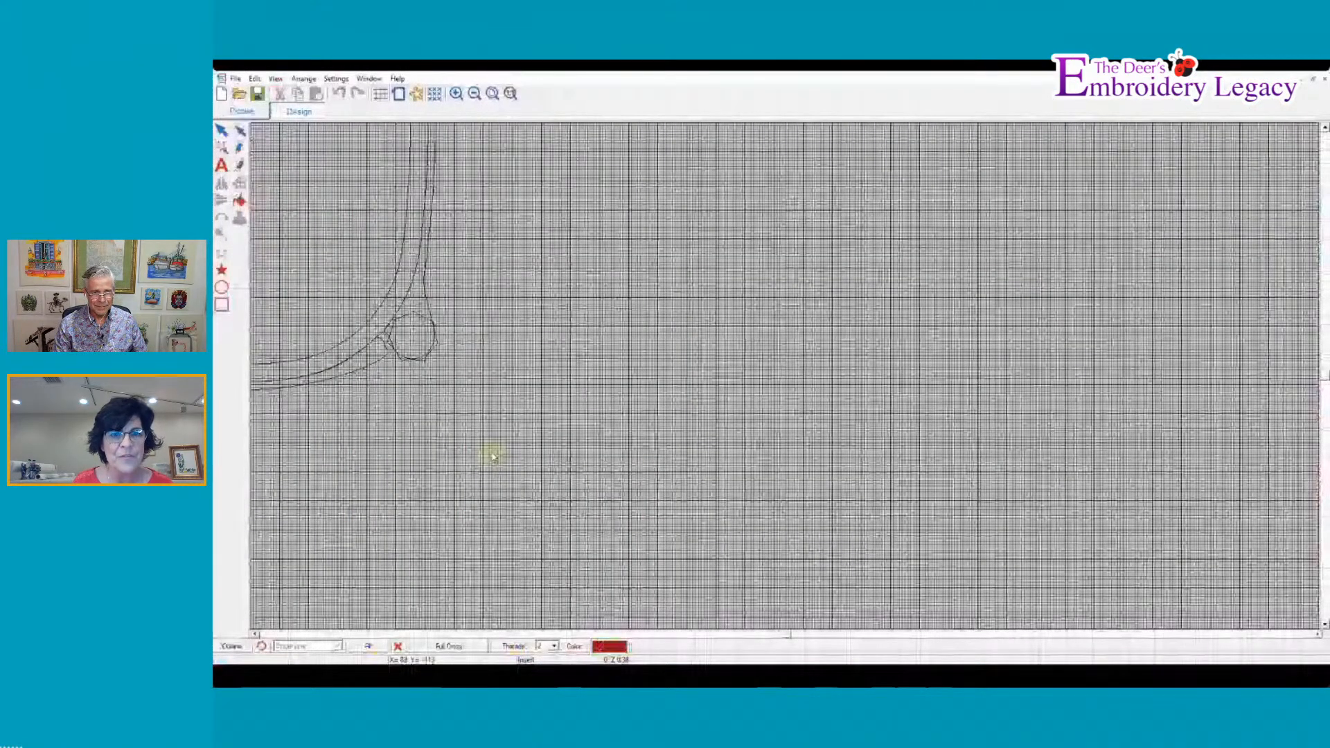
pyautogui.moveTo(785, 633); pyautogui.dragTo(756, 634)
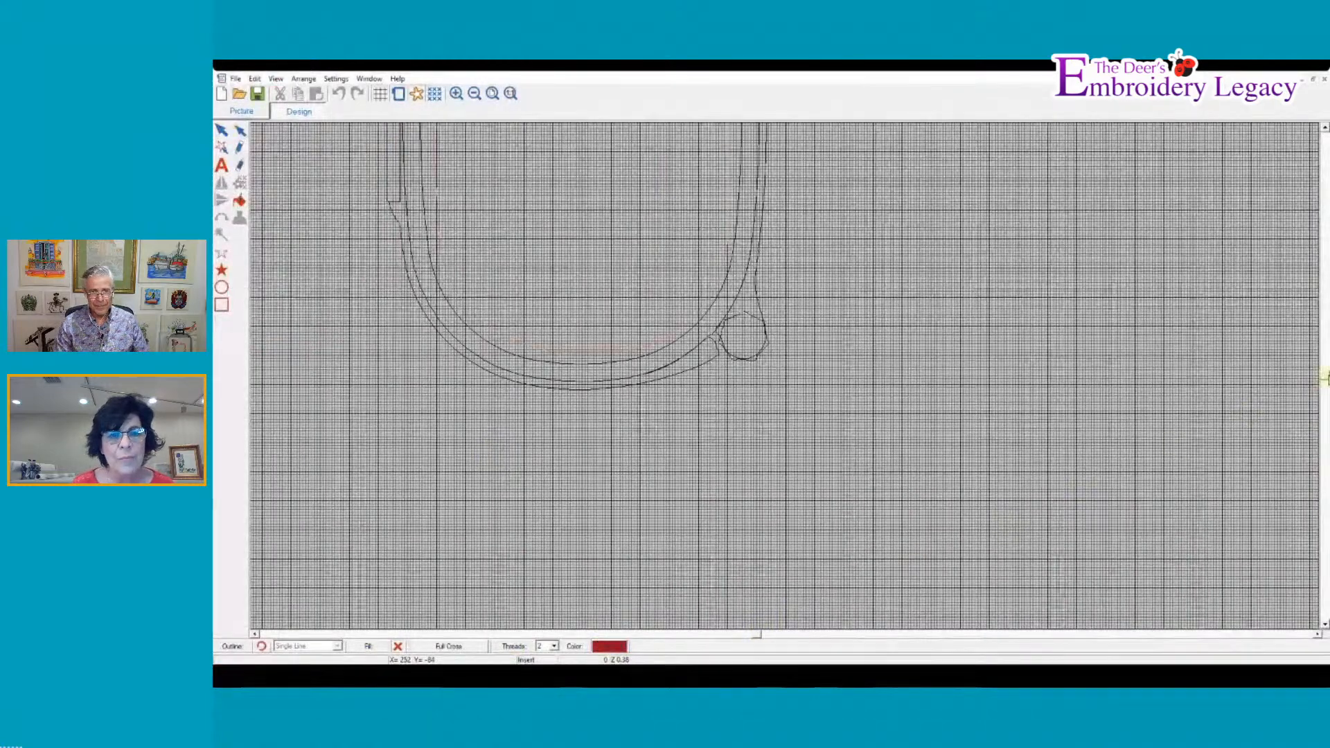
pyautogui.moveTo(1326, 377); pyautogui.dragTo(1326, 368)
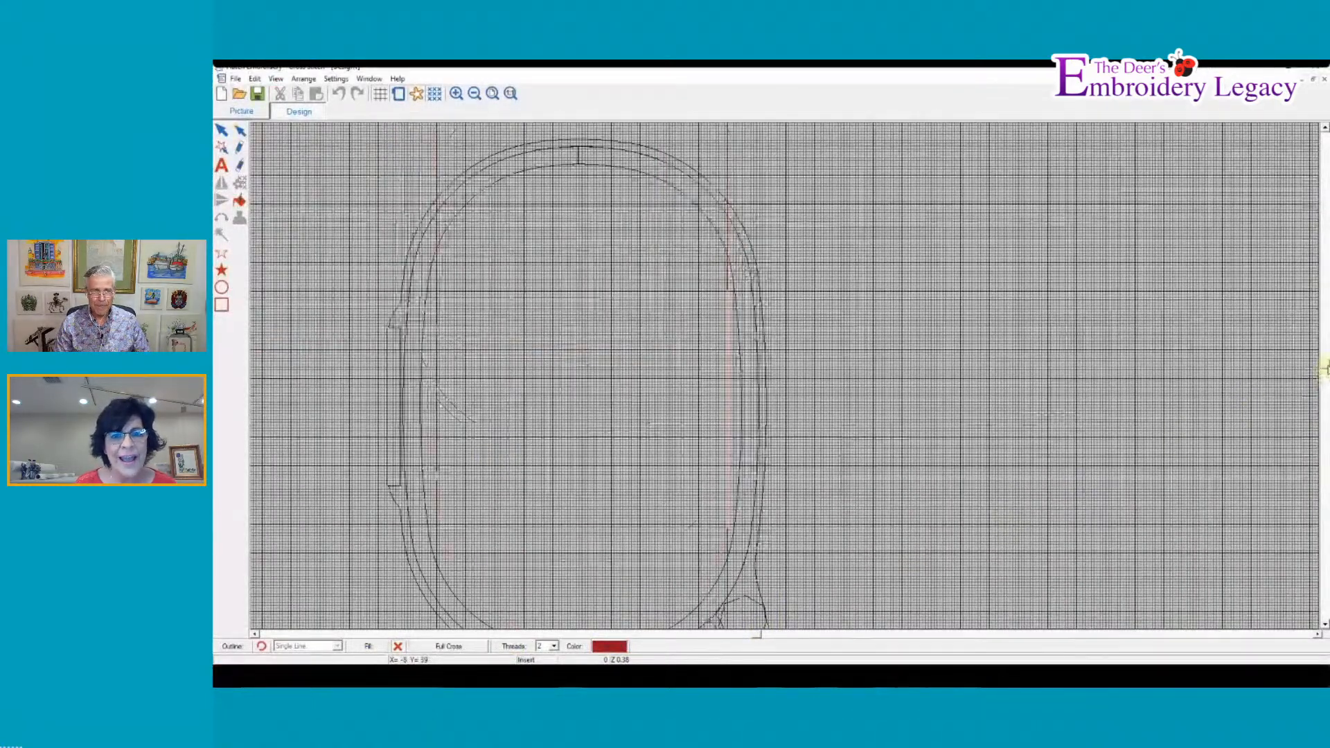
pyautogui.click(397, 81)
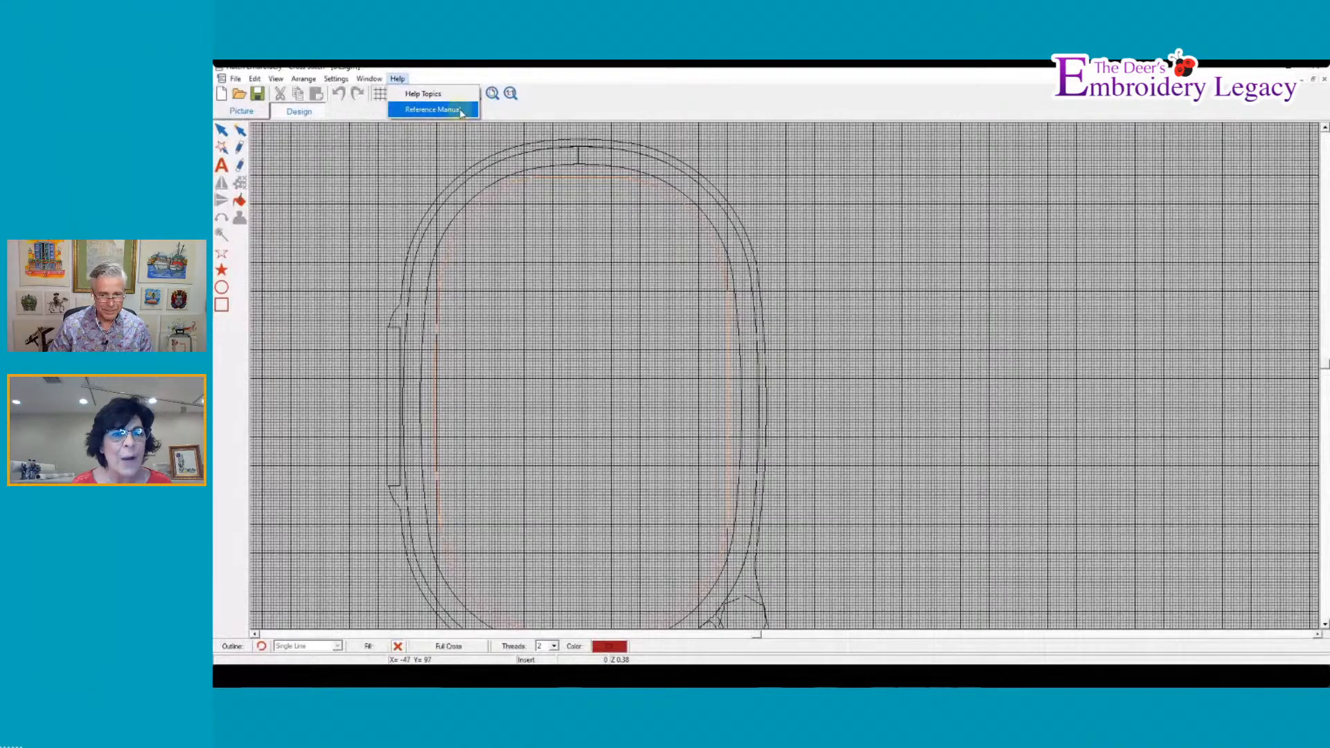
pyautogui.click(461, 111)
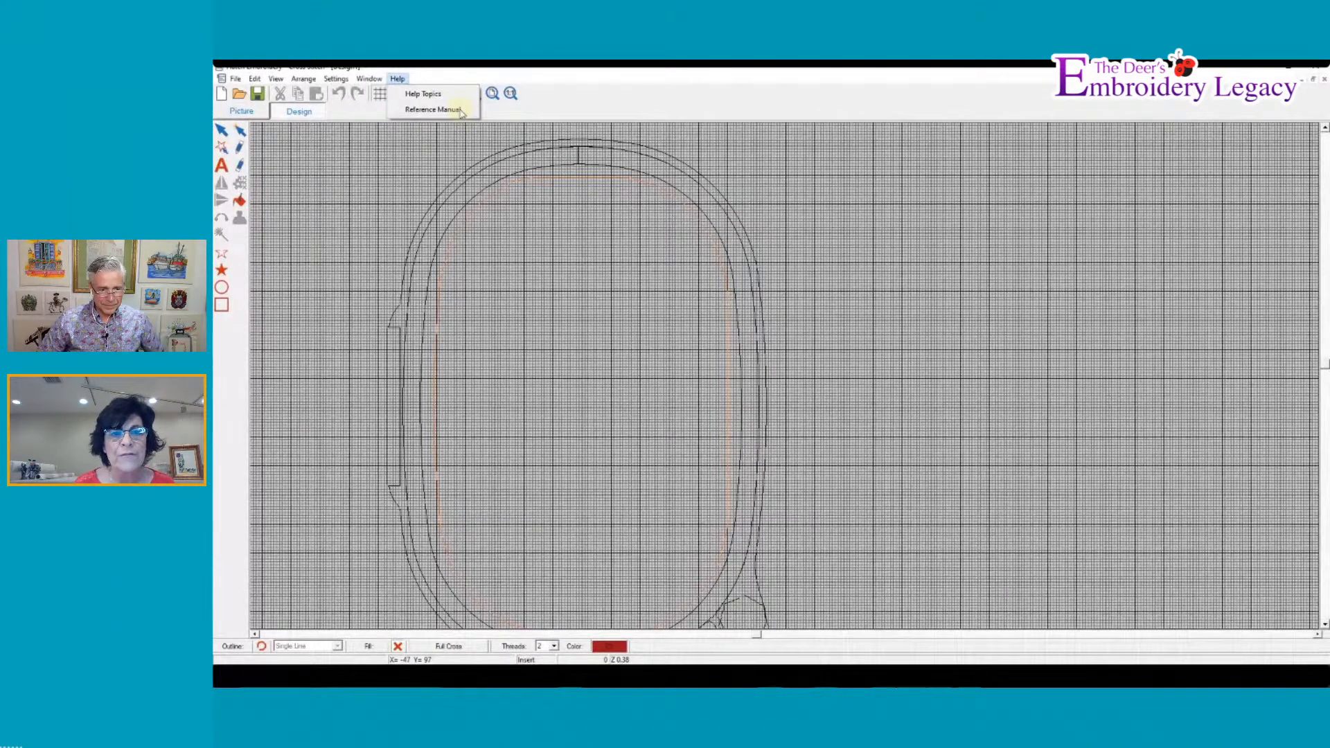
# Open the fabric count settings and accept 10.0 stitches per inch
pyautogui.click(333, 80)
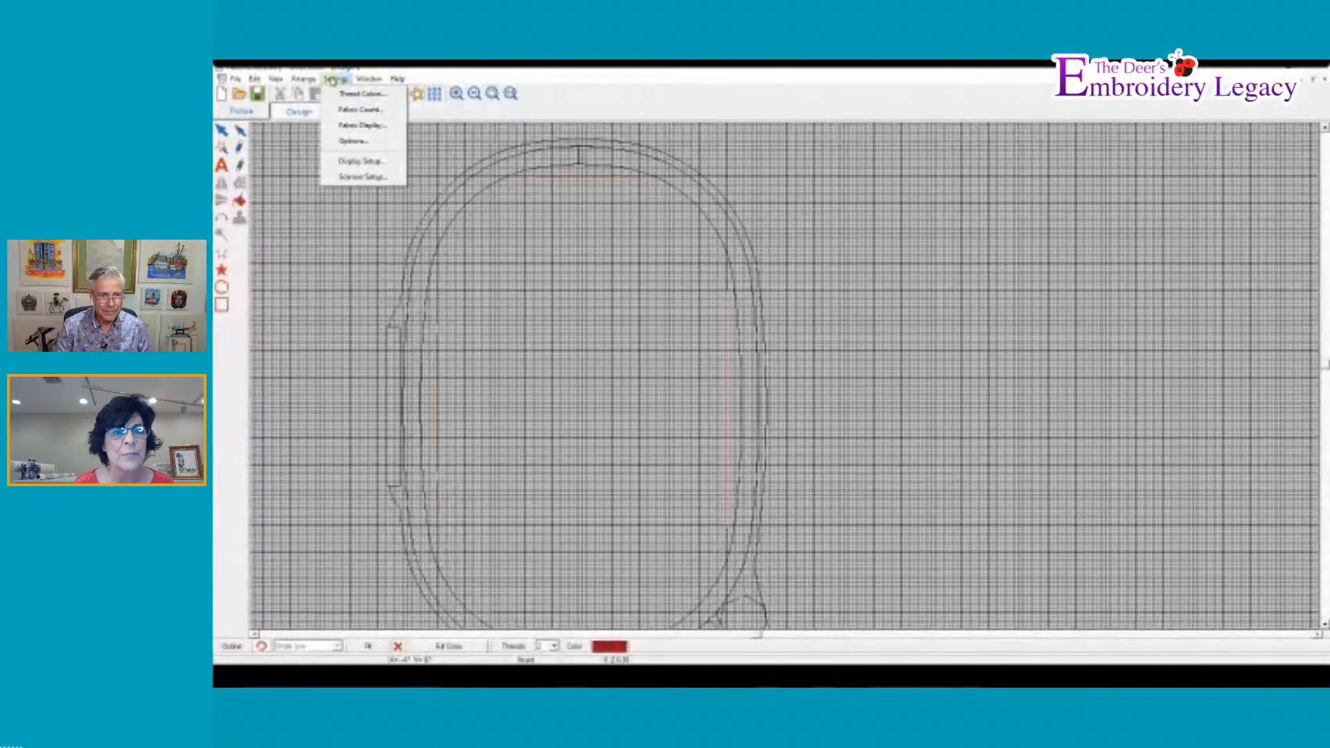
pyautogui.click(333, 80)
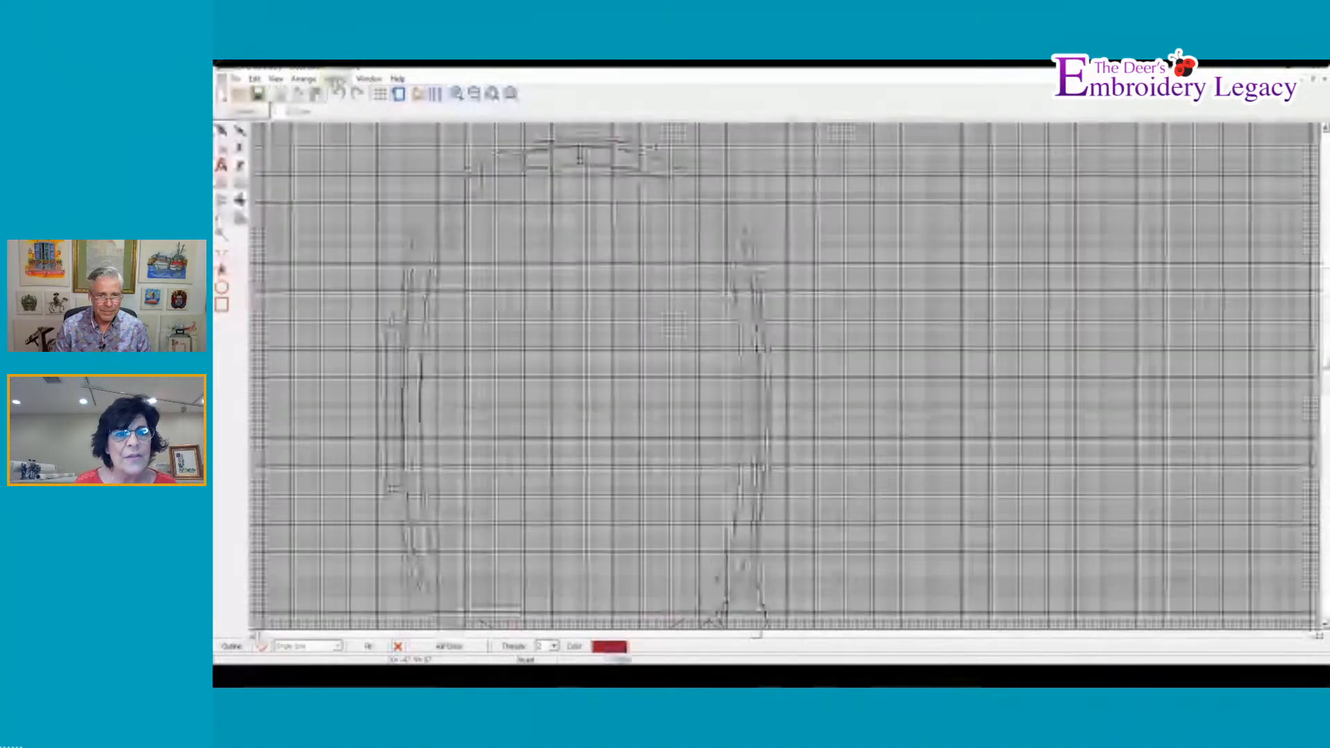
pyautogui.click(334, 79)
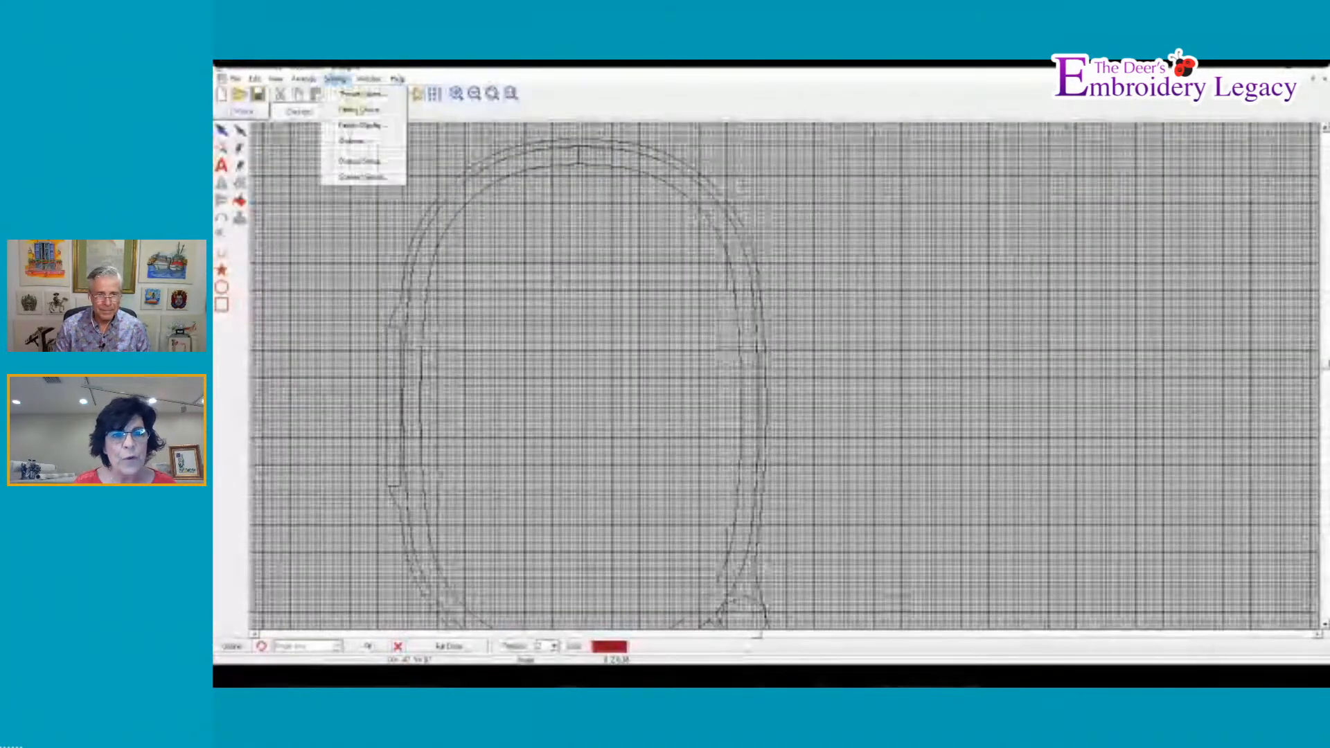
pyautogui.click(361, 110)
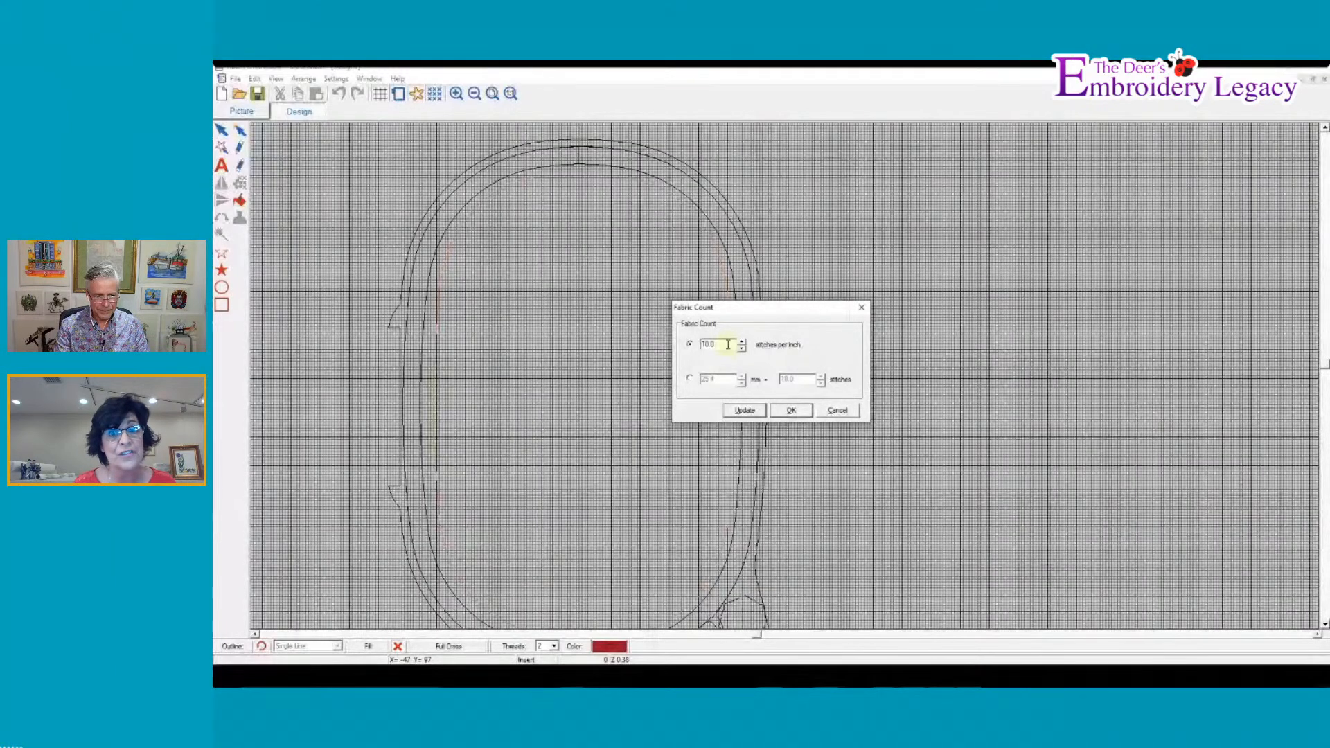
pyautogui.click(791, 411)
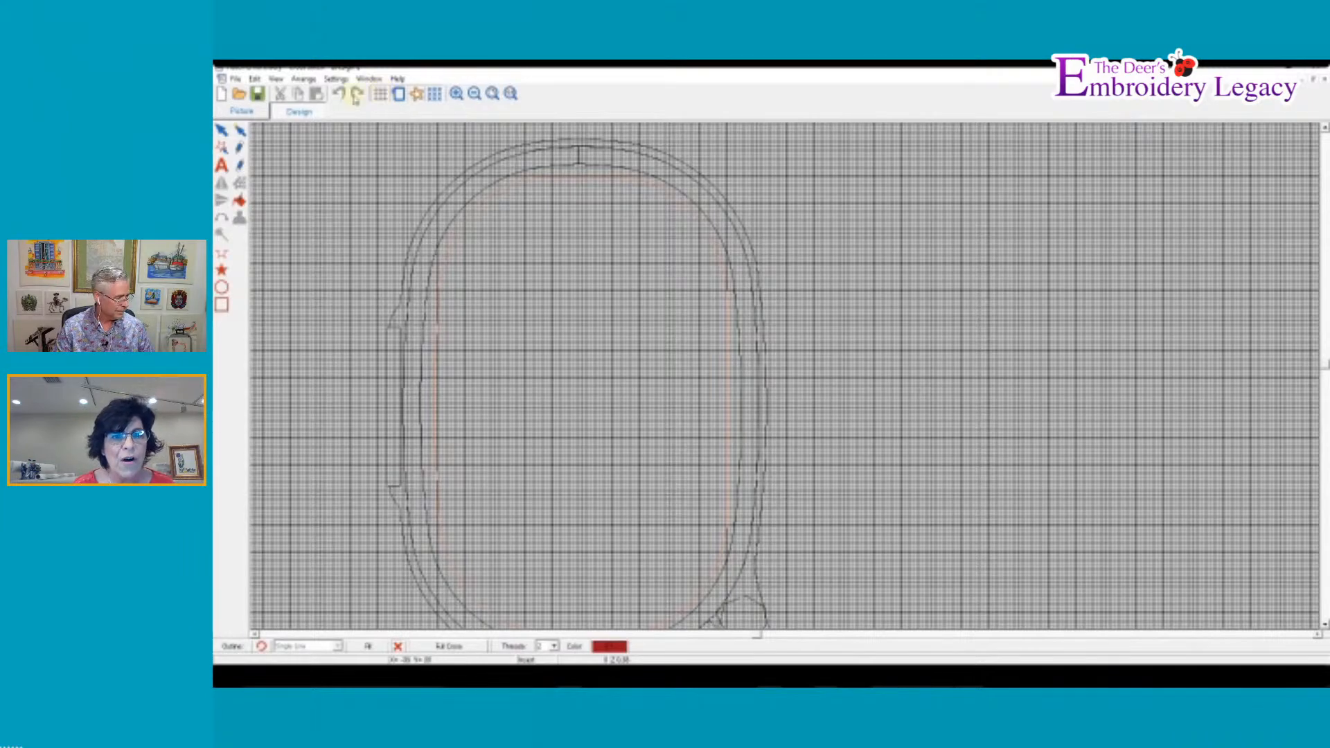
# Insert the picture Baking-cupcake.png from the Hatch 3 Demo folder into the hoop
pyautogui.click(251, 113)
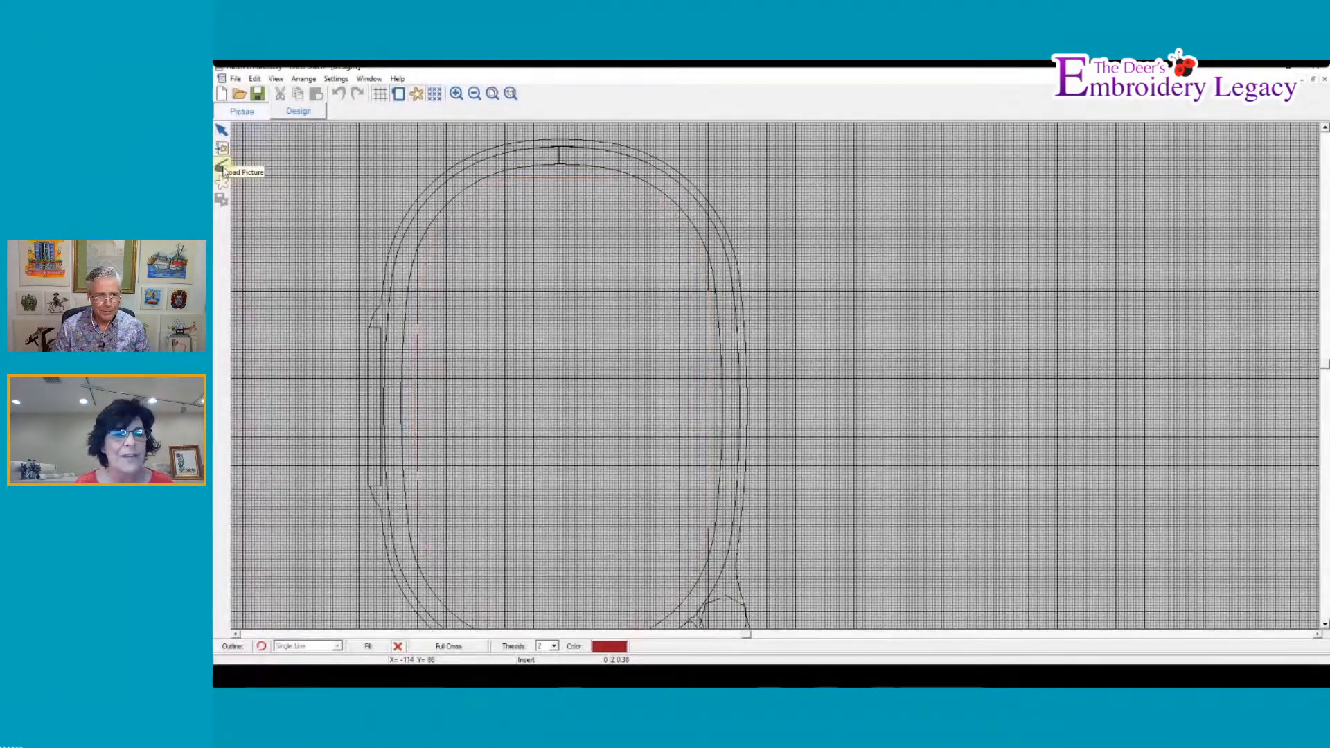
pyautogui.click(222, 168)
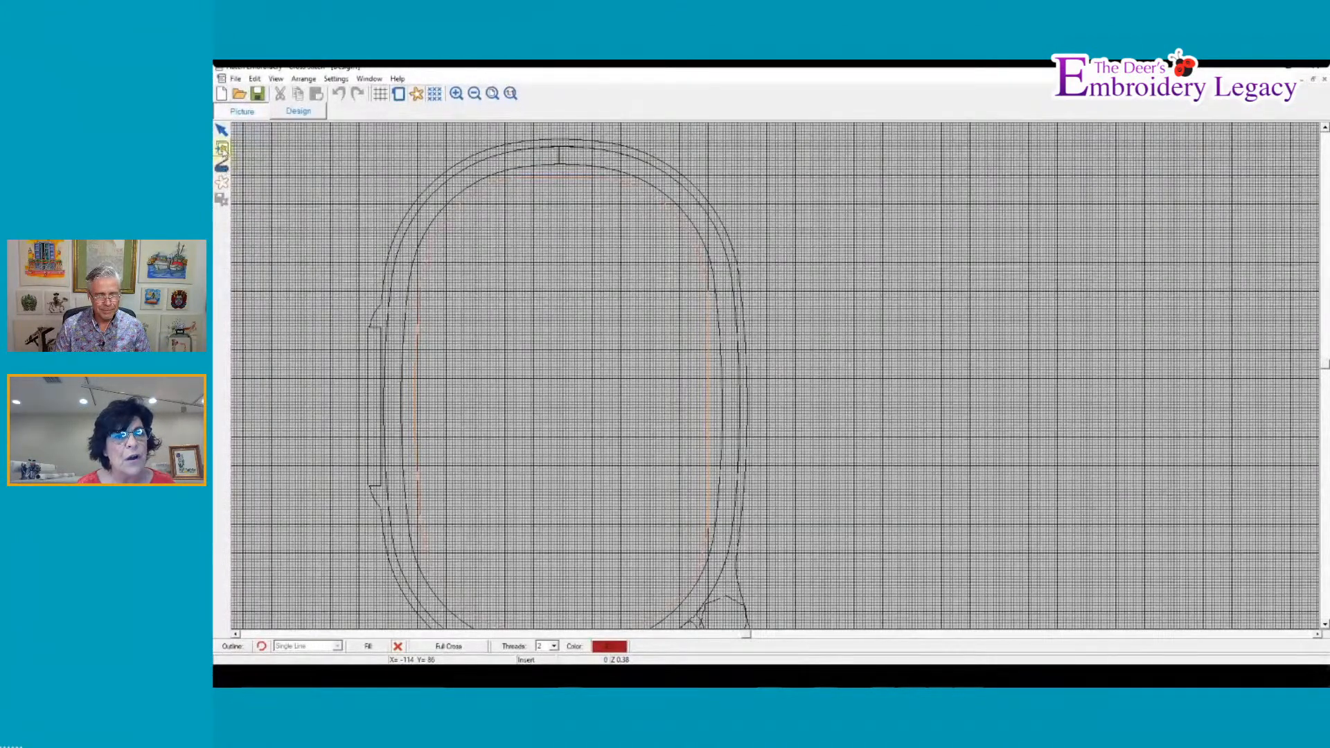
pyautogui.click(223, 148)
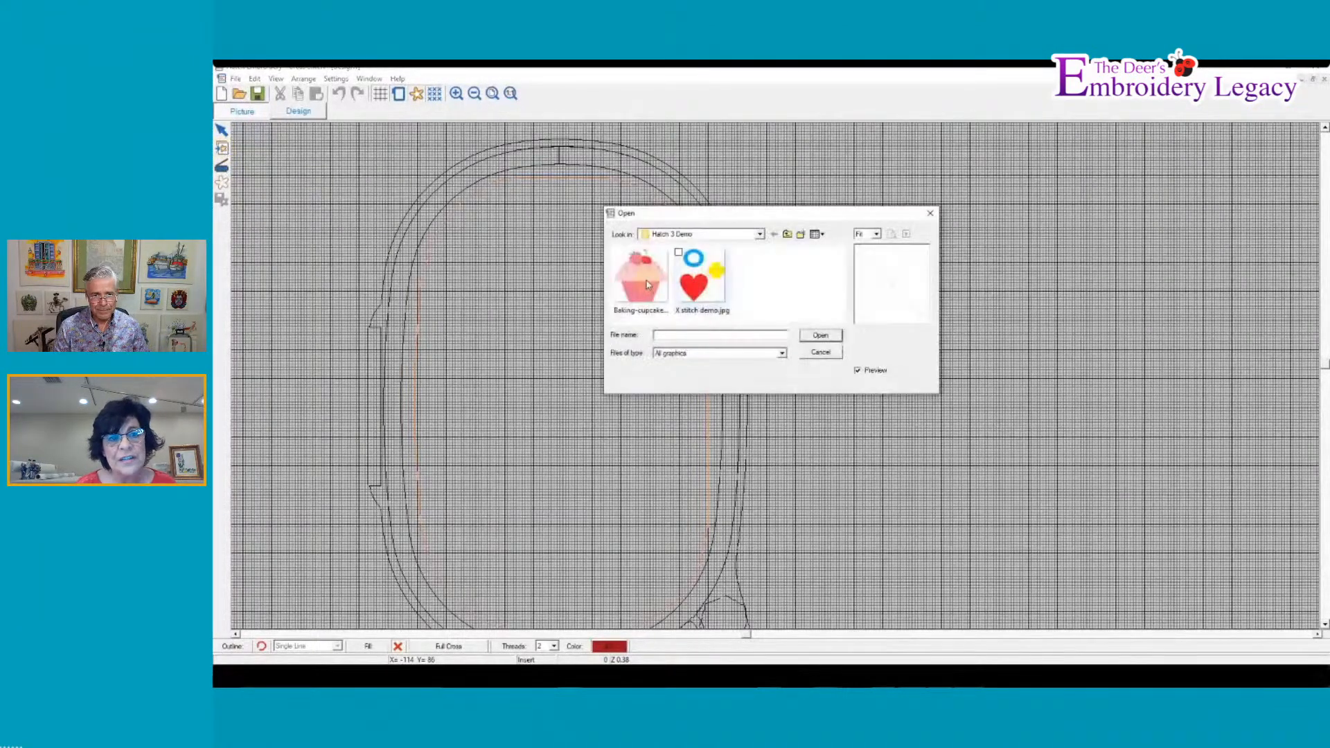
pyautogui.click(648, 284)
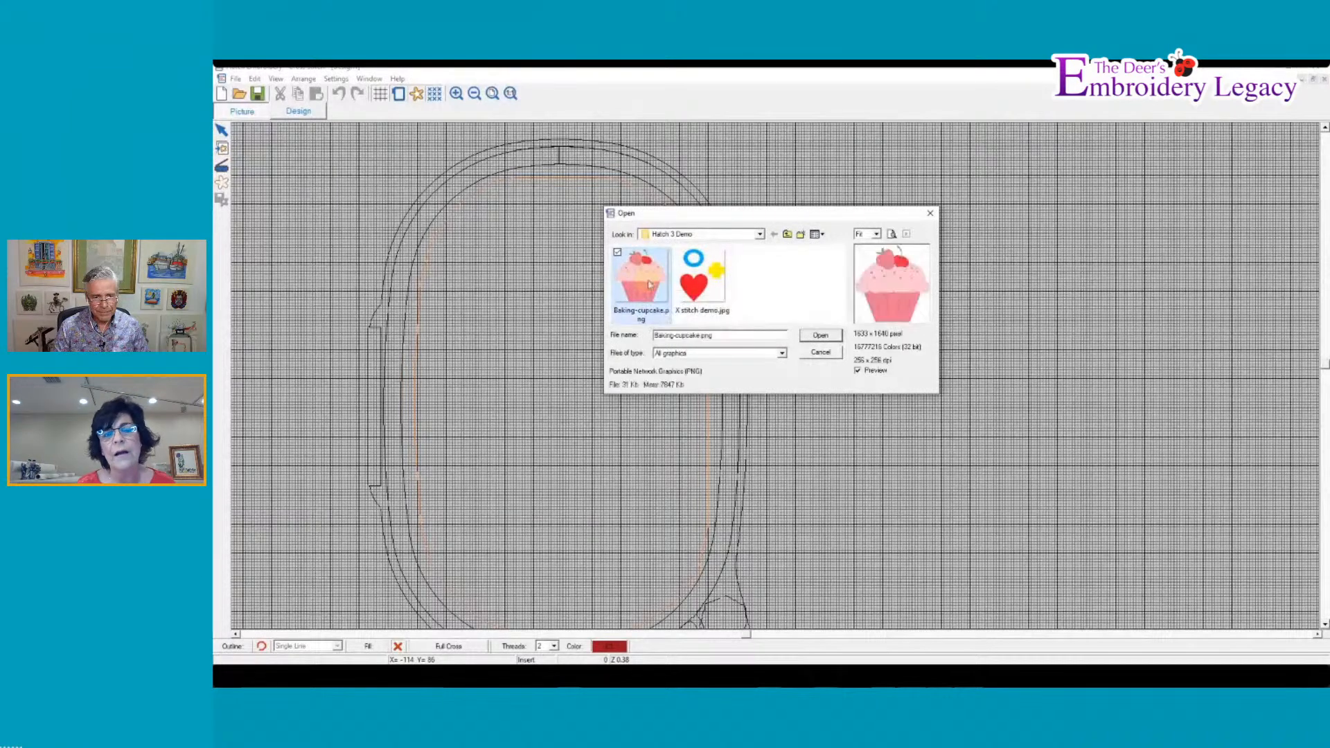
pyautogui.click(820, 336)
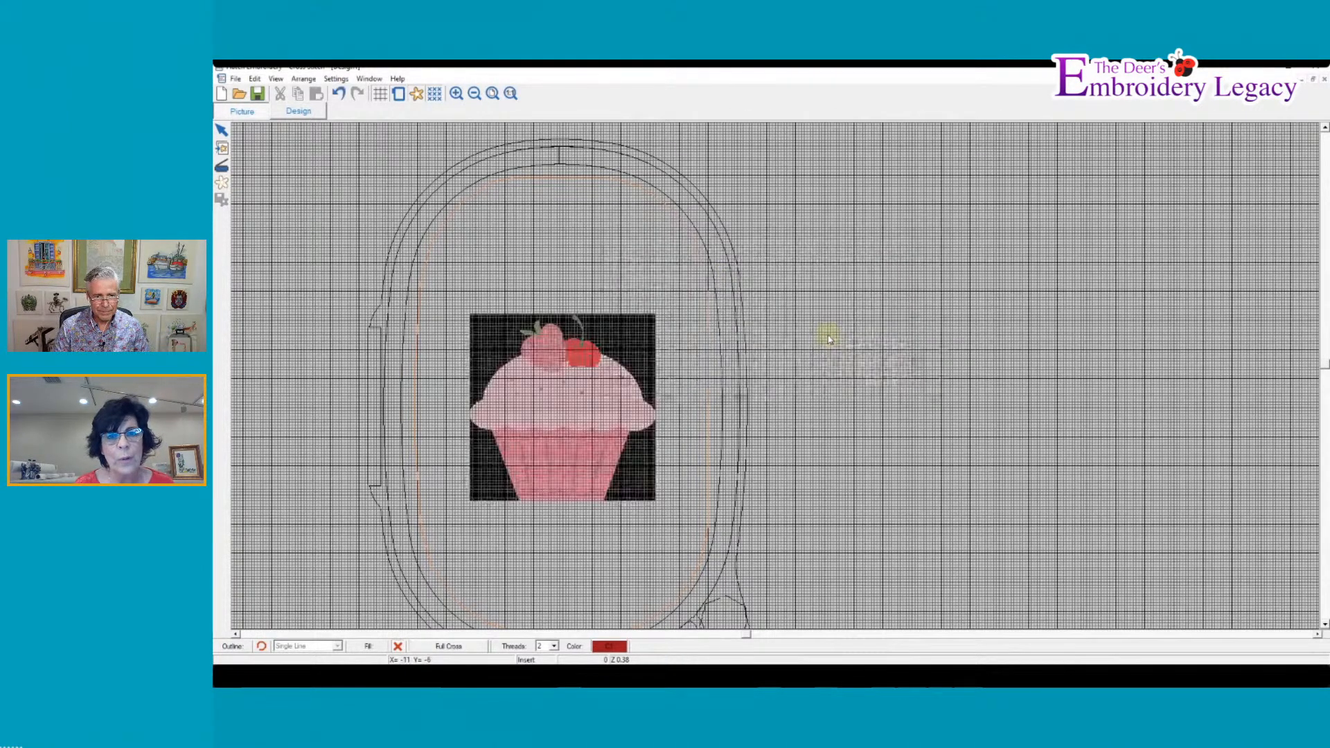
# Auto-stitch the cupcake picture using the current palette, restricted to 10 colours and with the background omitted
pyautogui.click(457, 94)
pyautogui.moveTo(447, 296); pyautogui.dragTo(691, 532)
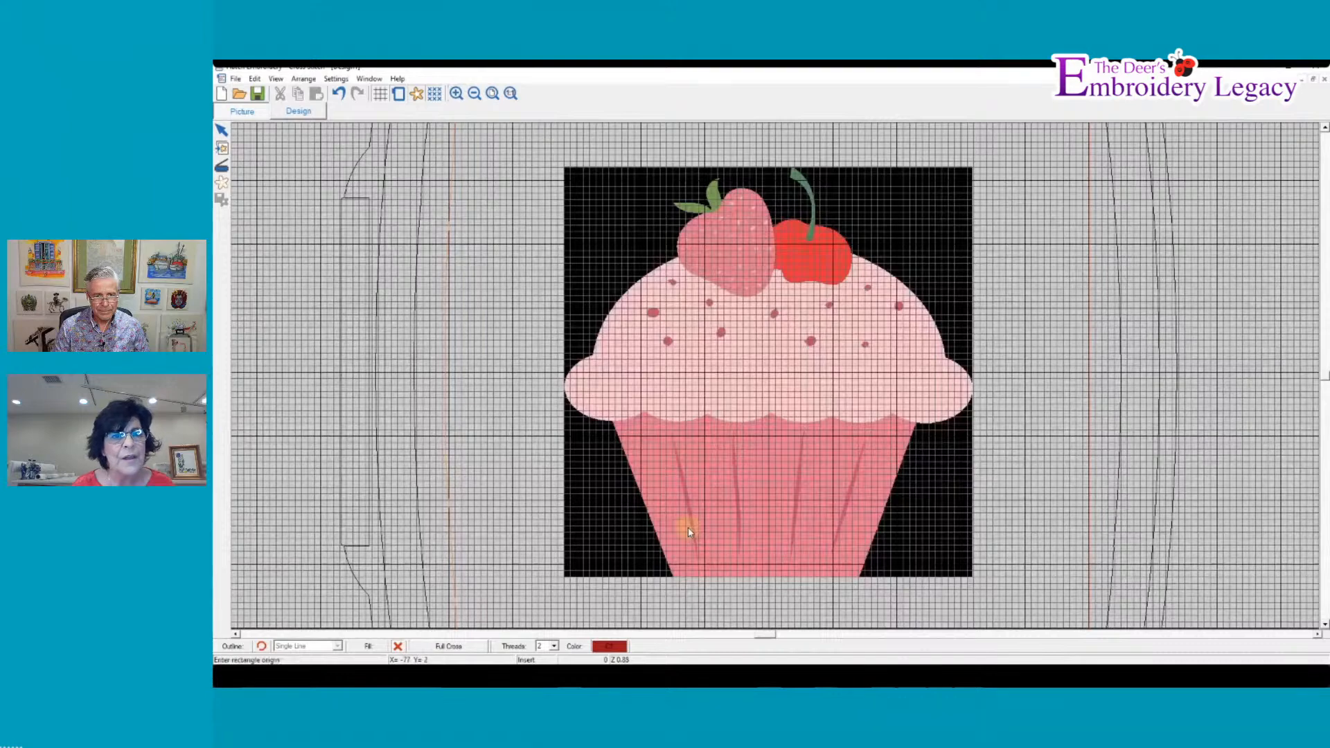
pyautogui.click(302, 117)
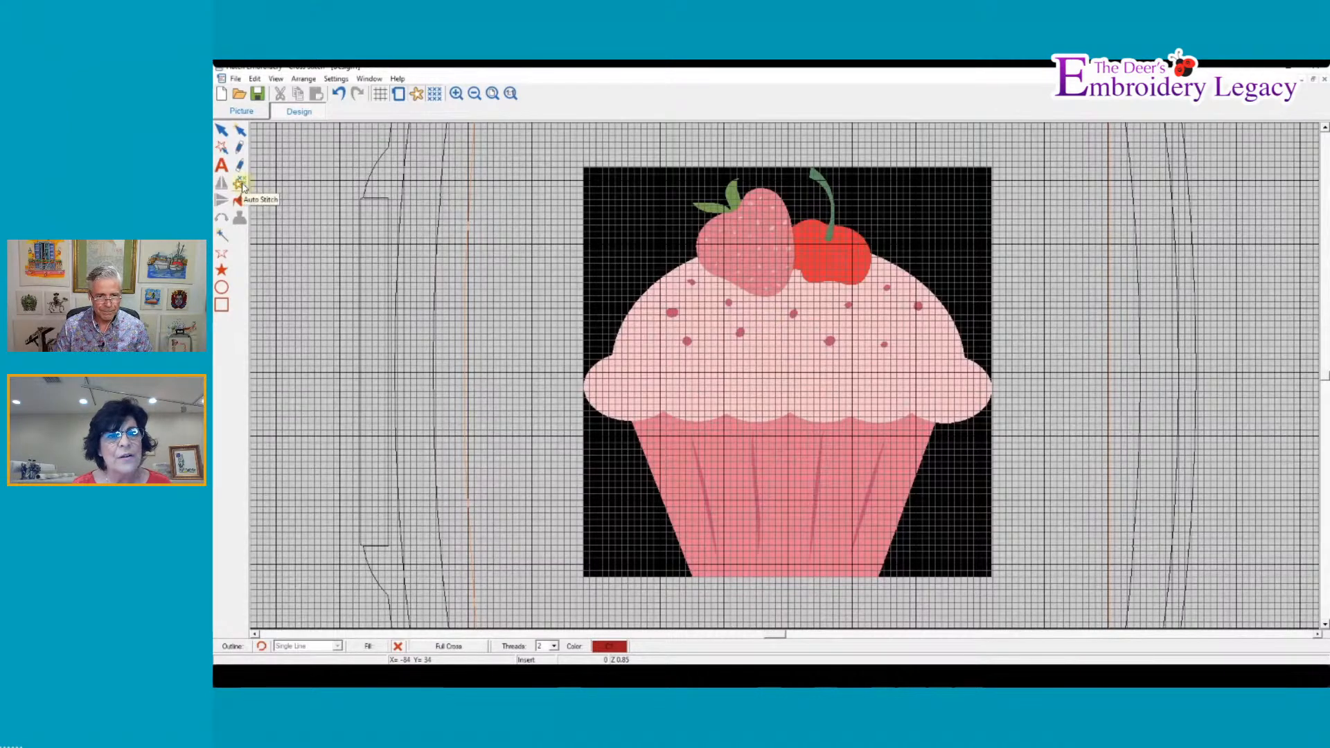
pyautogui.click(717, 338)
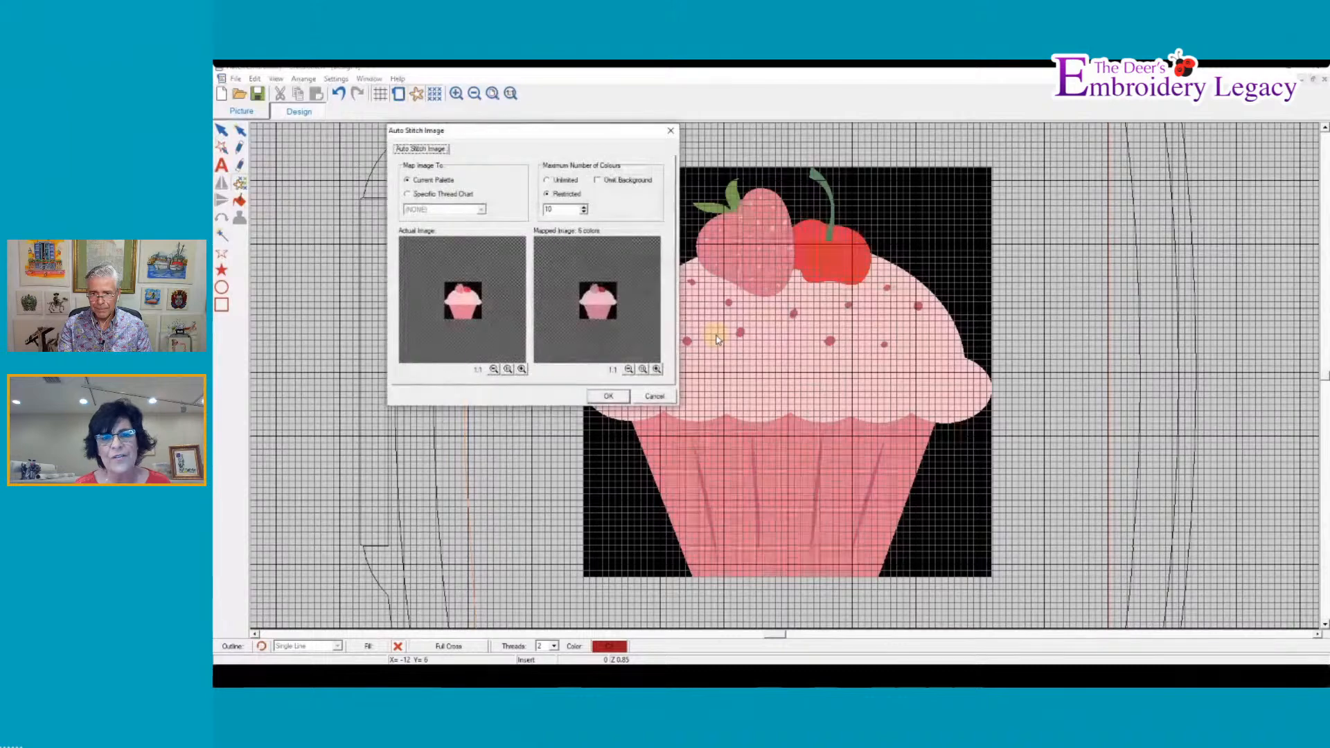
pyautogui.click(598, 182)
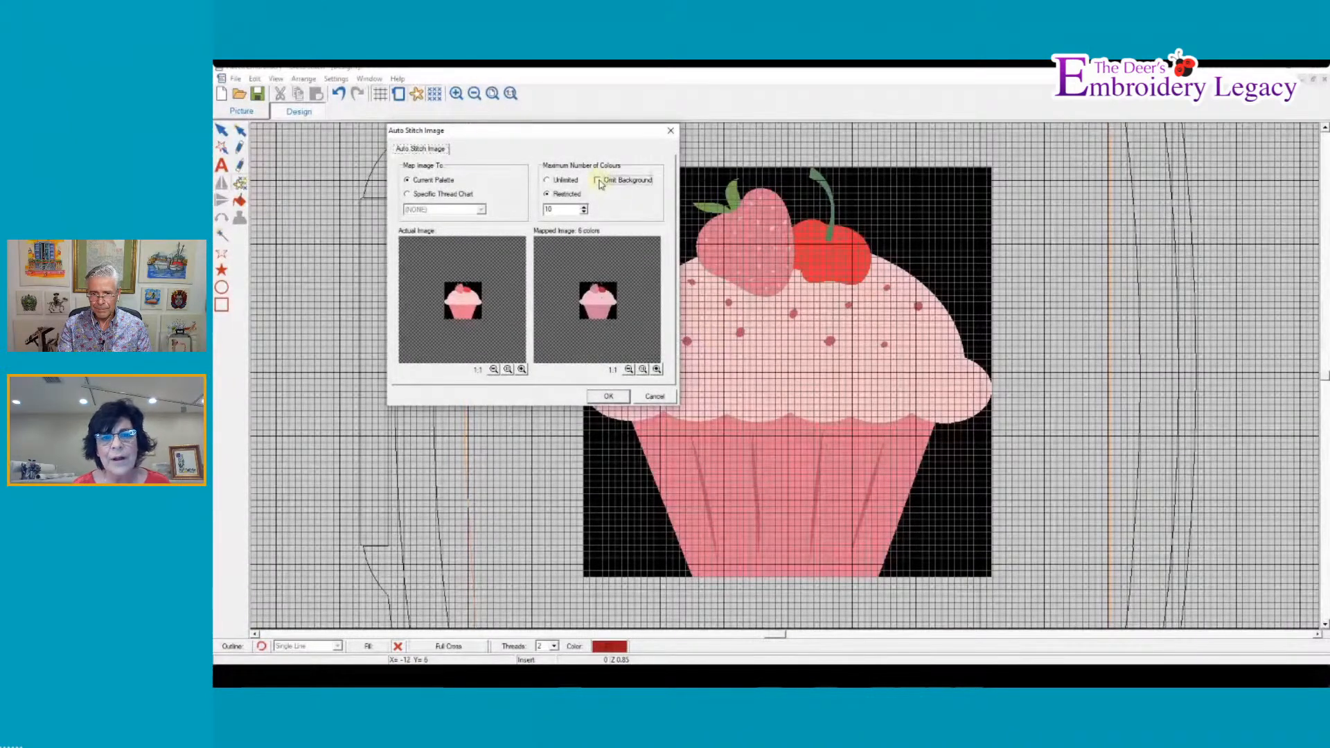
pyautogui.click(600, 183)
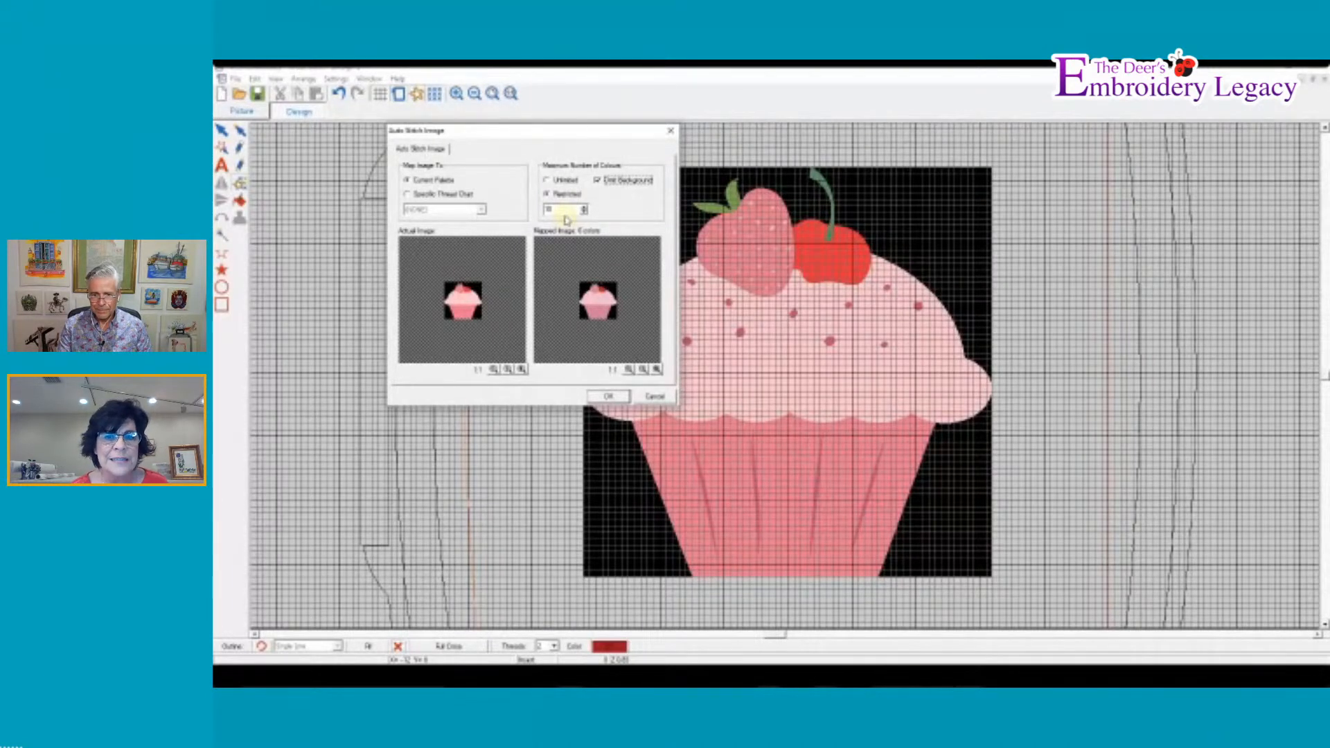
pyautogui.click(606, 398)
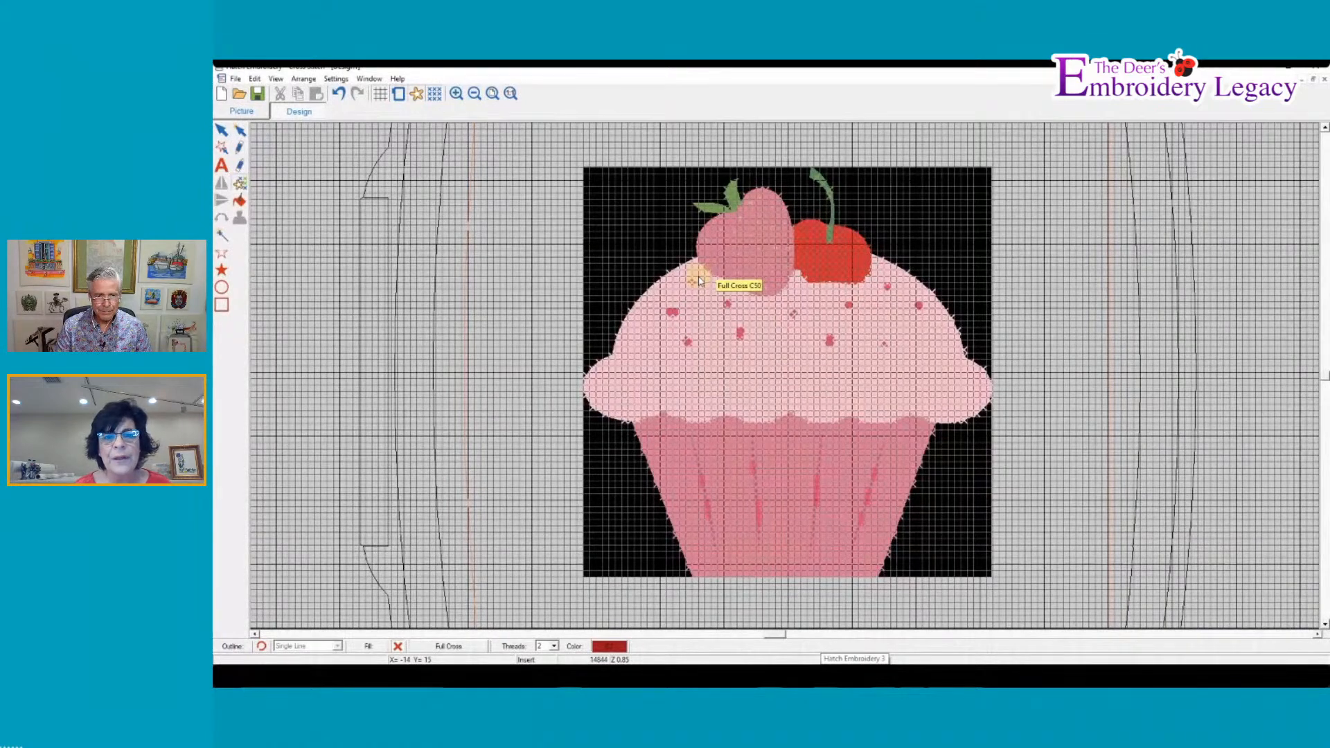
# Hide the source picture and the grid to leave only the cupcake's cross stitches in the hoop
pyautogui.click(417, 96)
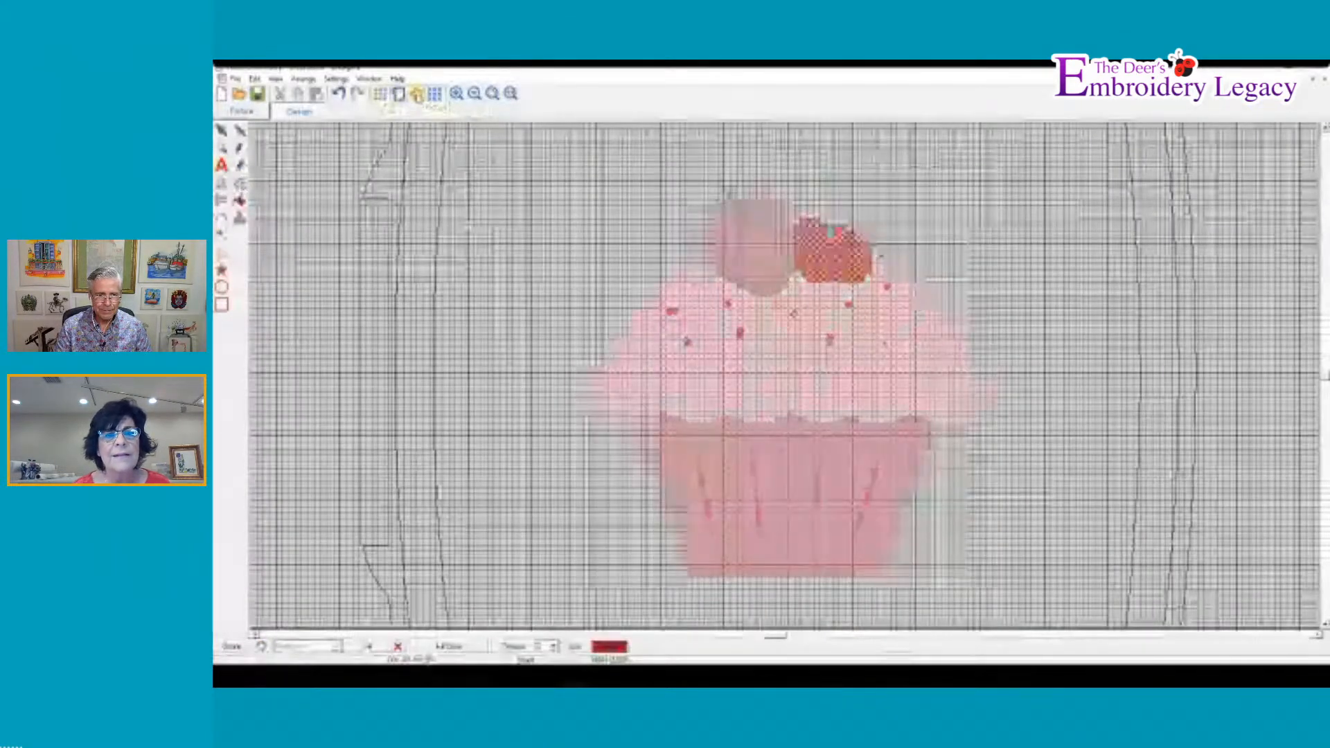
pyautogui.click(380, 96)
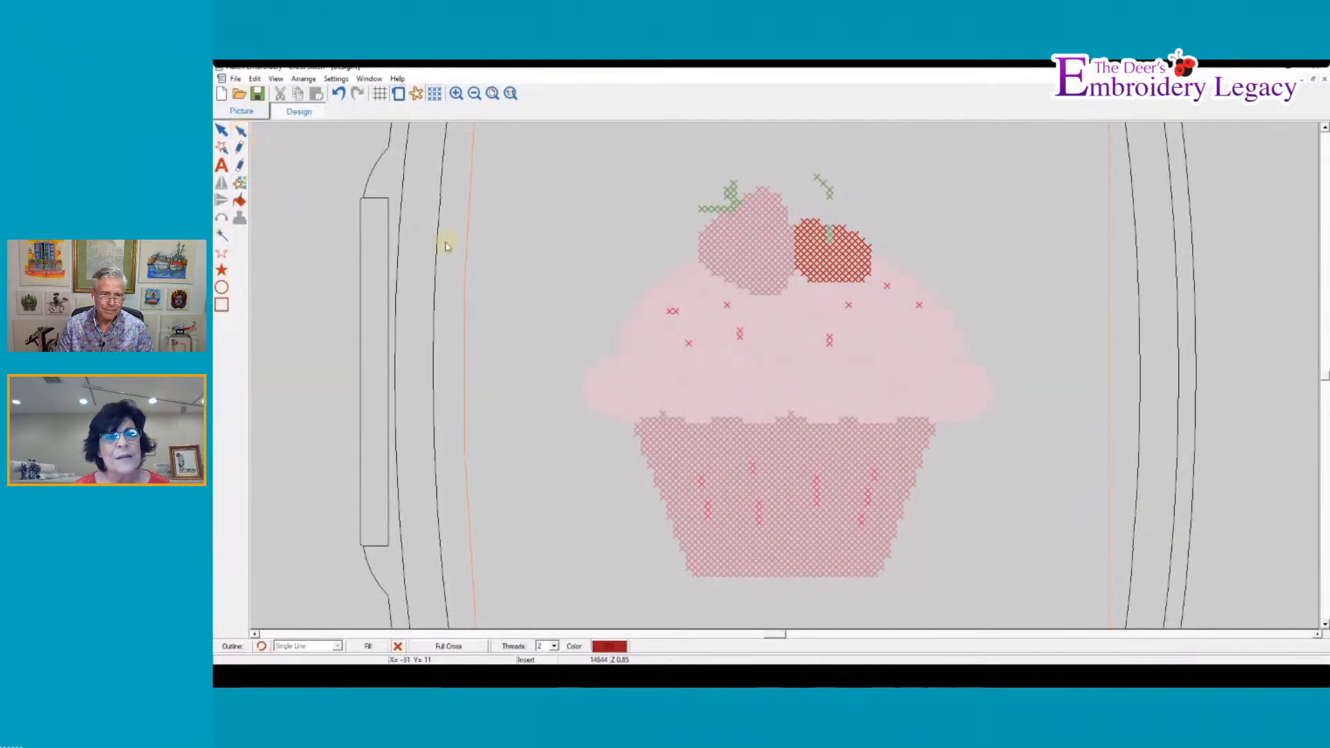
# Select the light pink frosting area and recolour its stitches with thread C26, leaving it deselected
pyautogui.click(626, 344)
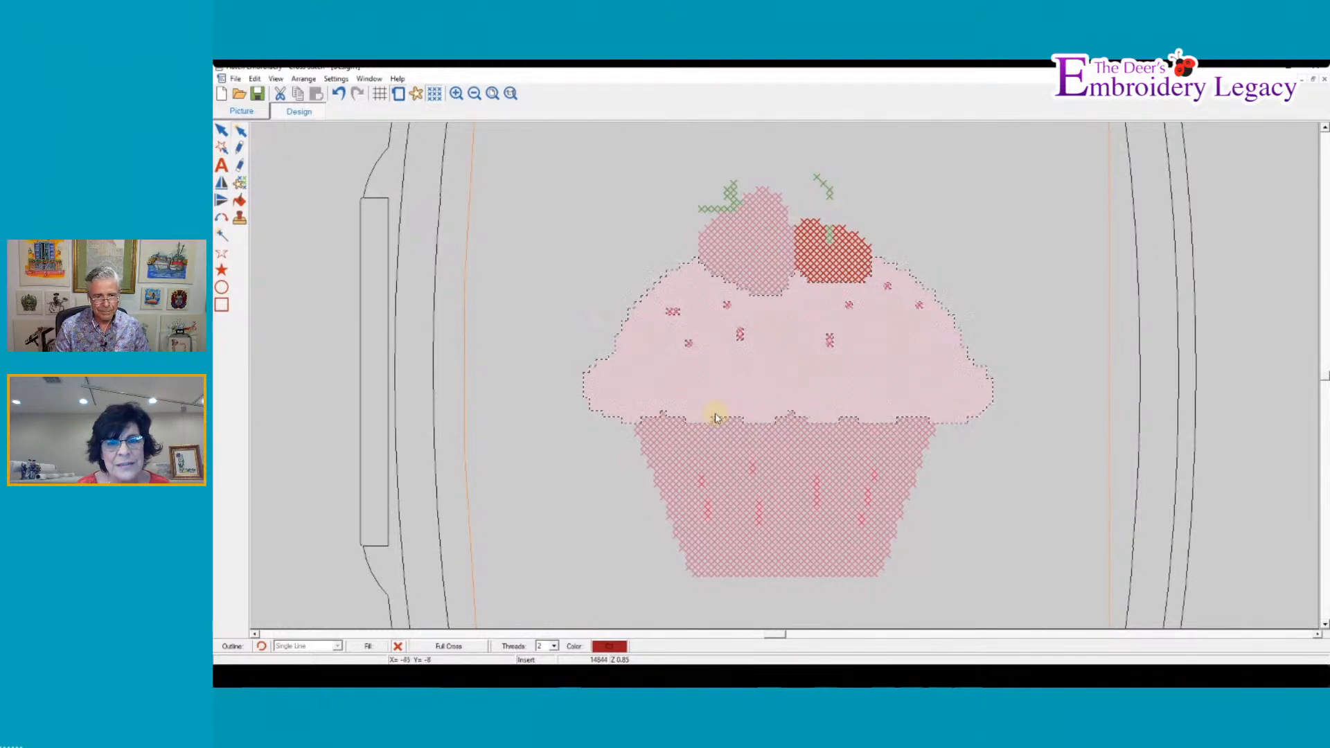
pyautogui.click(610, 646)
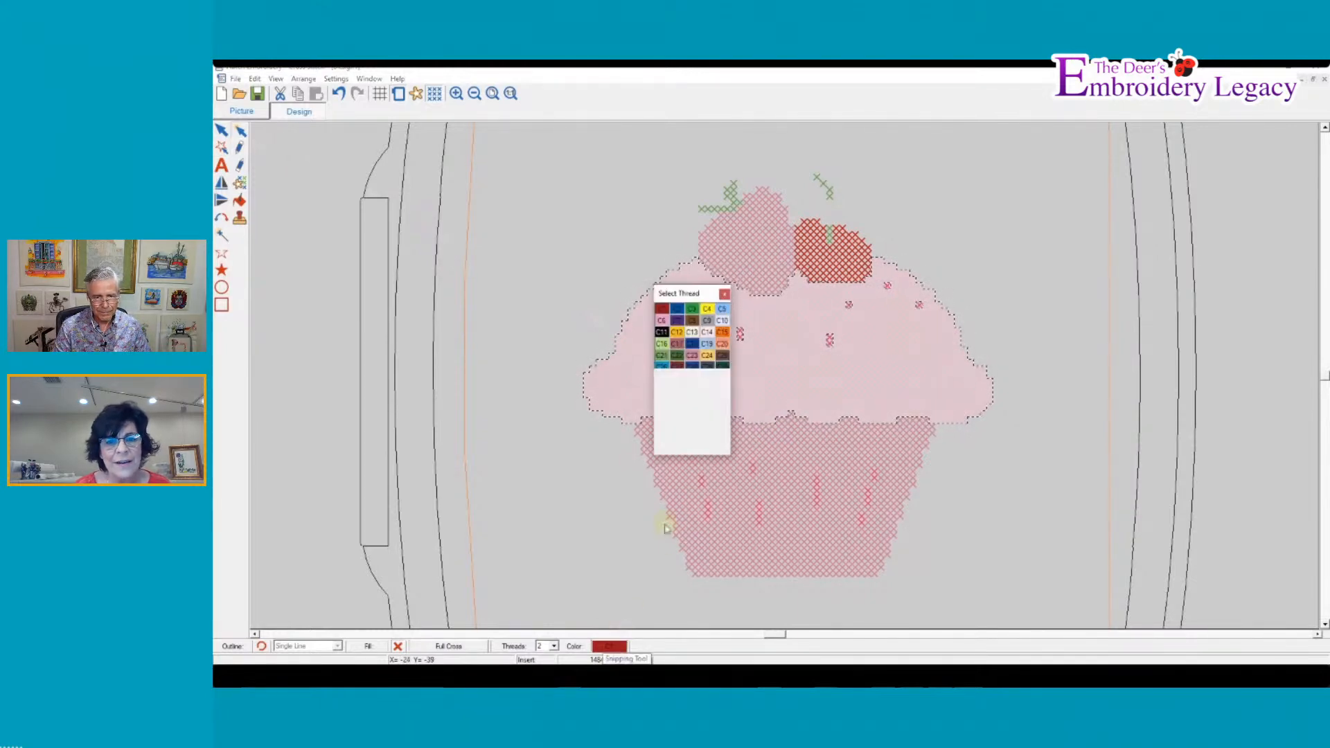
pyautogui.moveTo(730, 444); pyautogui.dragTo(811, 380)
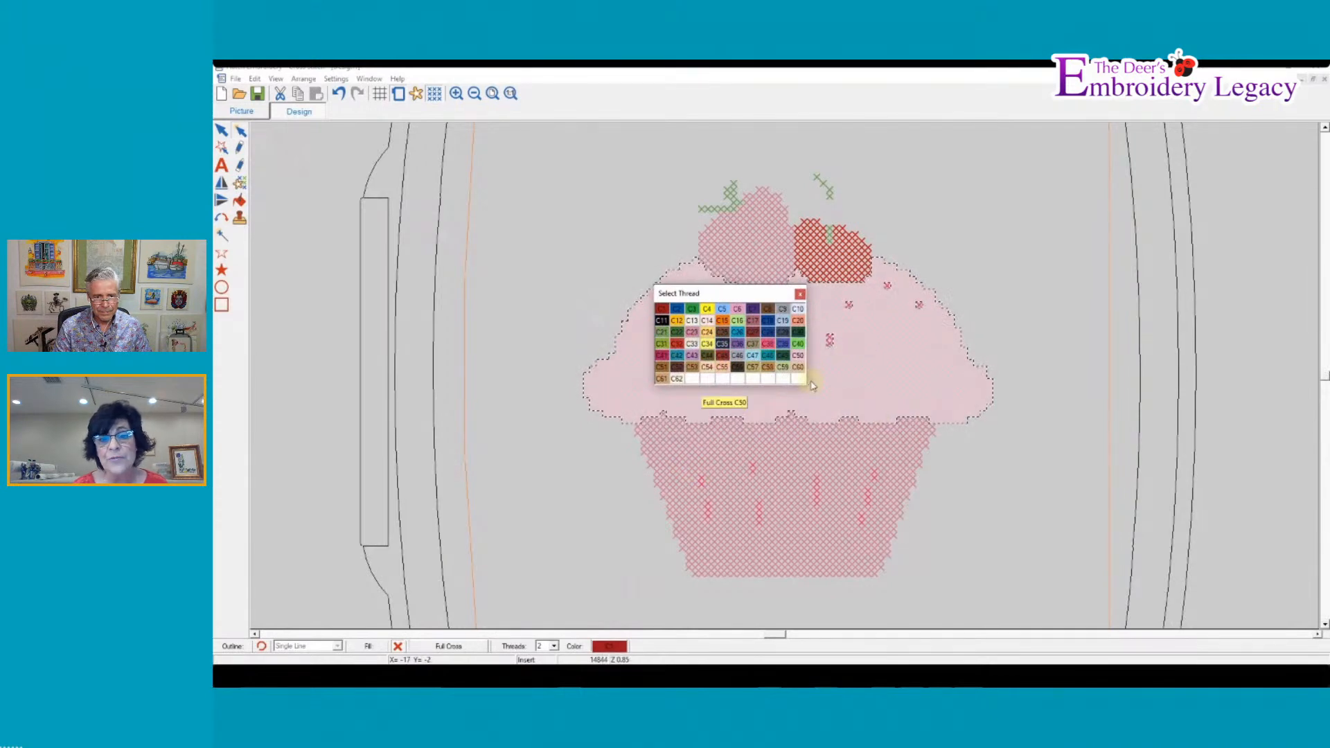
pyautogui.click(735, 334)
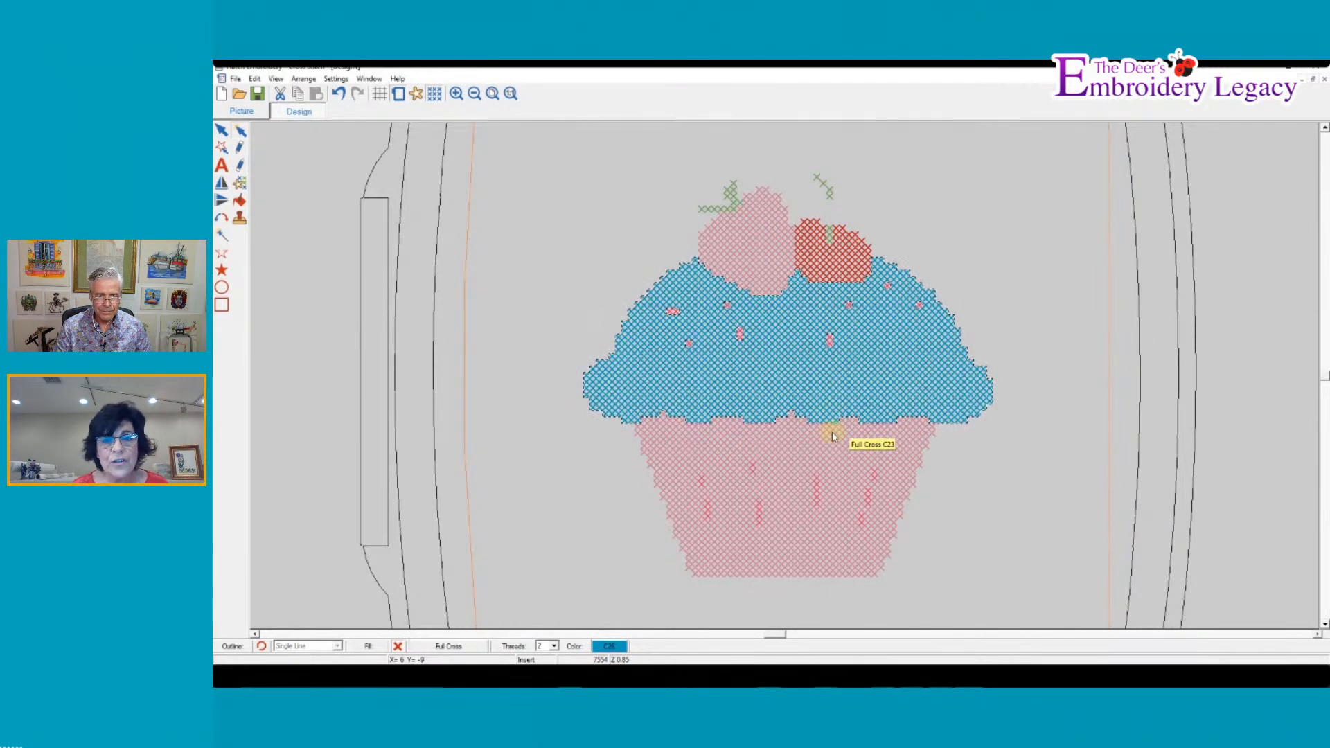
pyautogui.click(355, 260)
# Select the strawberry with its leaves and stamp four copies around the cupcake, one near each corner
pyautogui.click(241, 131)
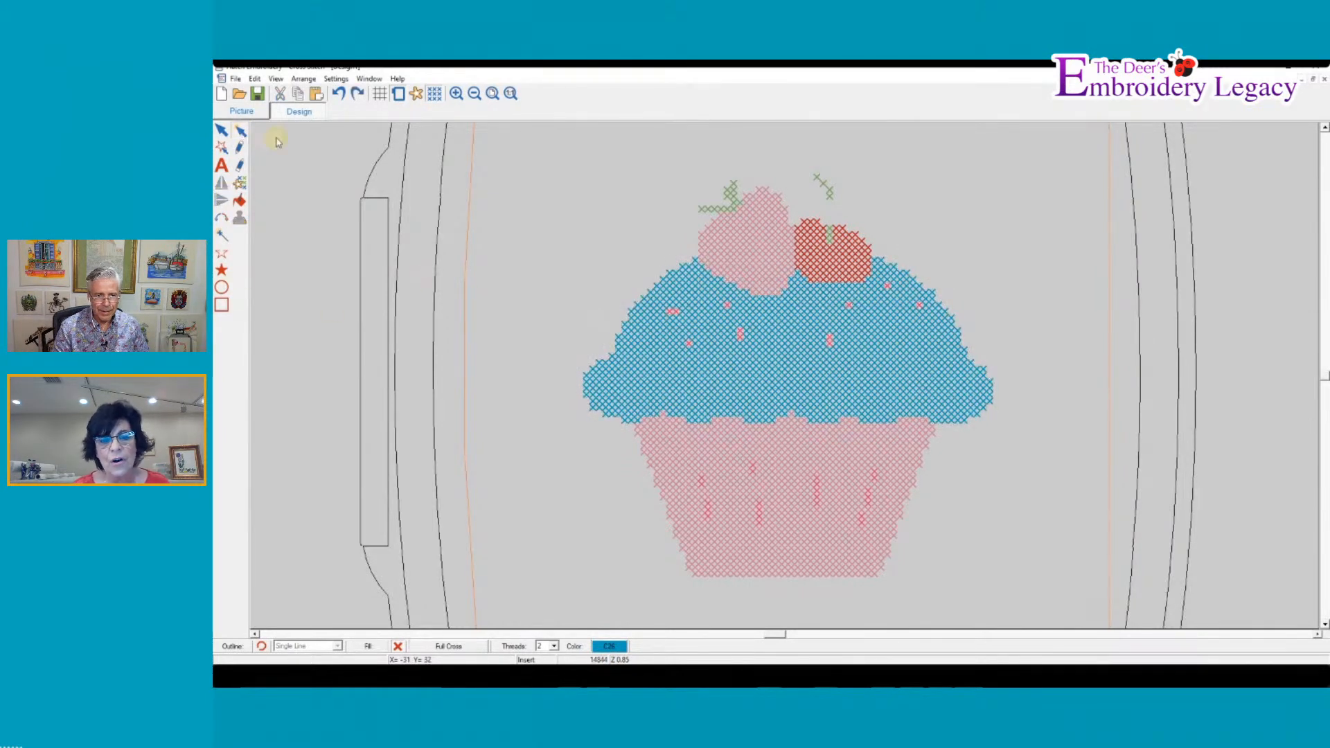
pyautogui.click(734, 221)
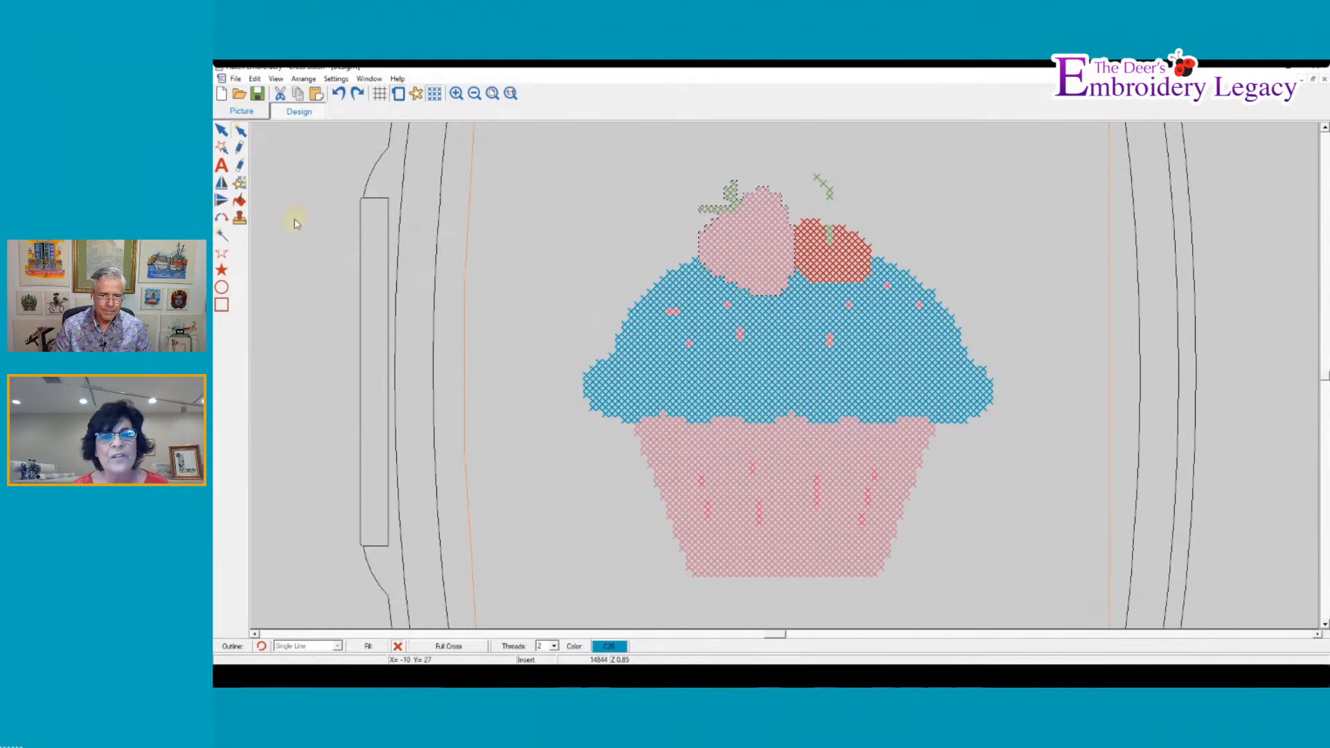
pyautogui.click(244, 223)
pyautogui.click(555, 224)
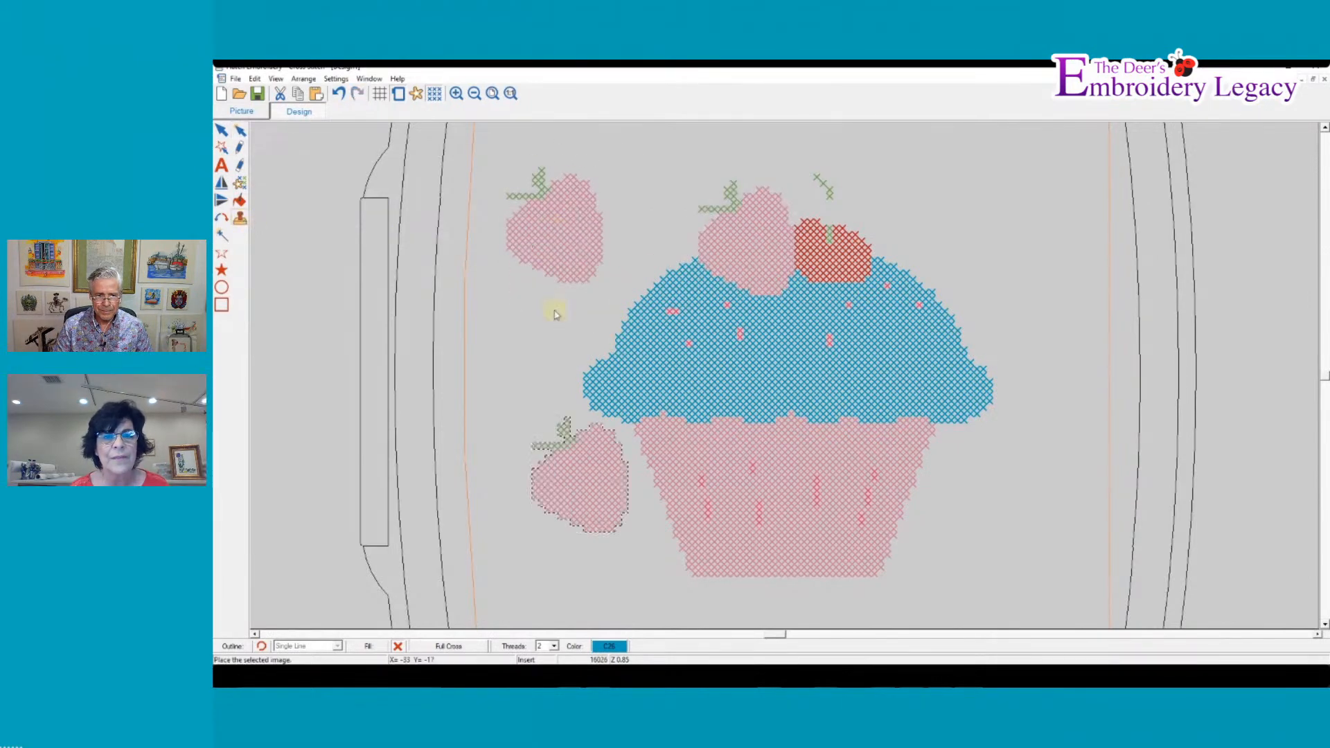
pyautogui.click(548, 505)
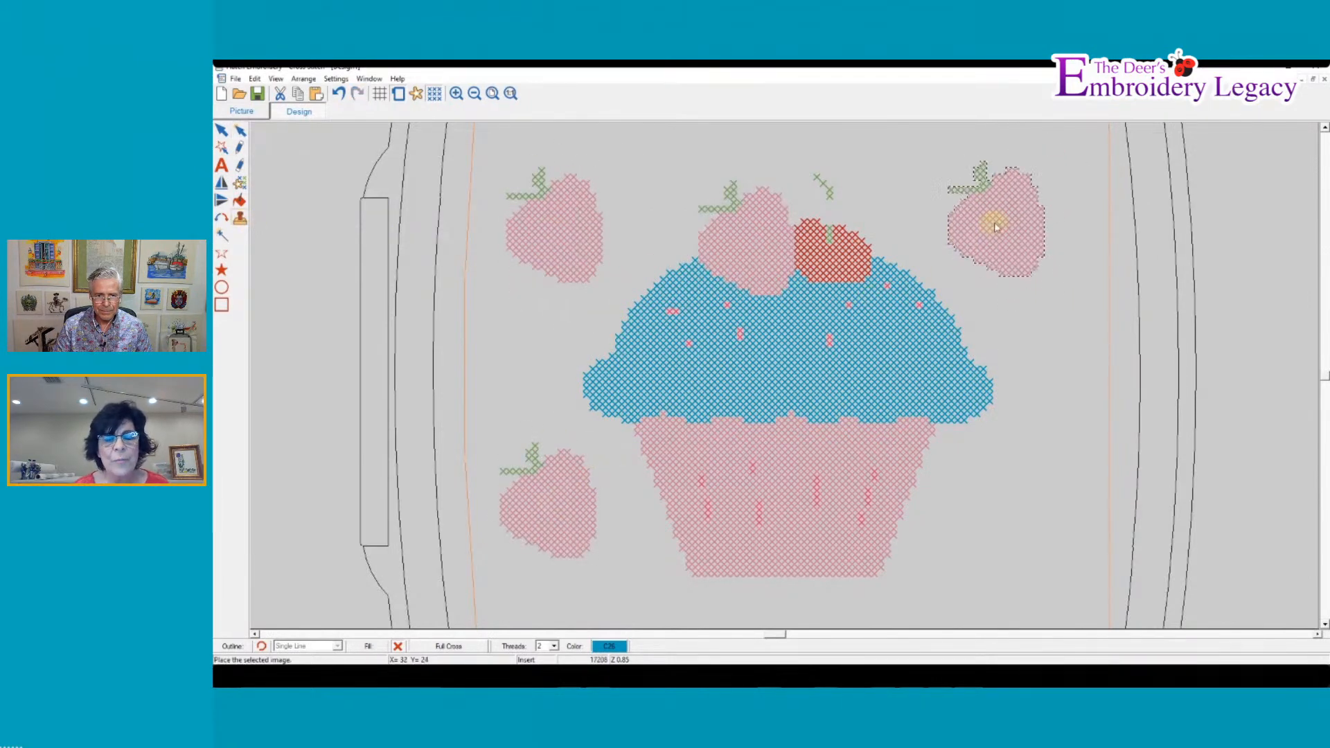
pyautogui.click(995, 228)
pyautogui.click(1025, 528)
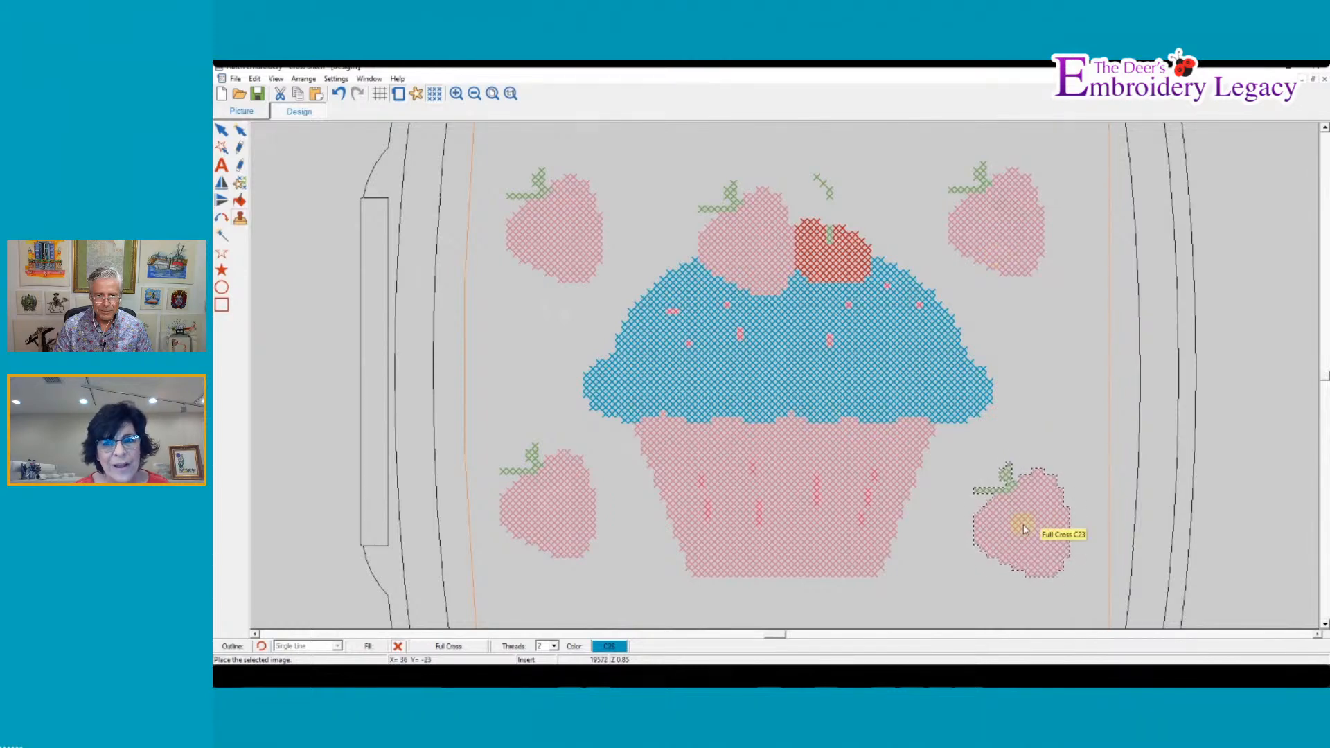
pyautogui.press('Escape')
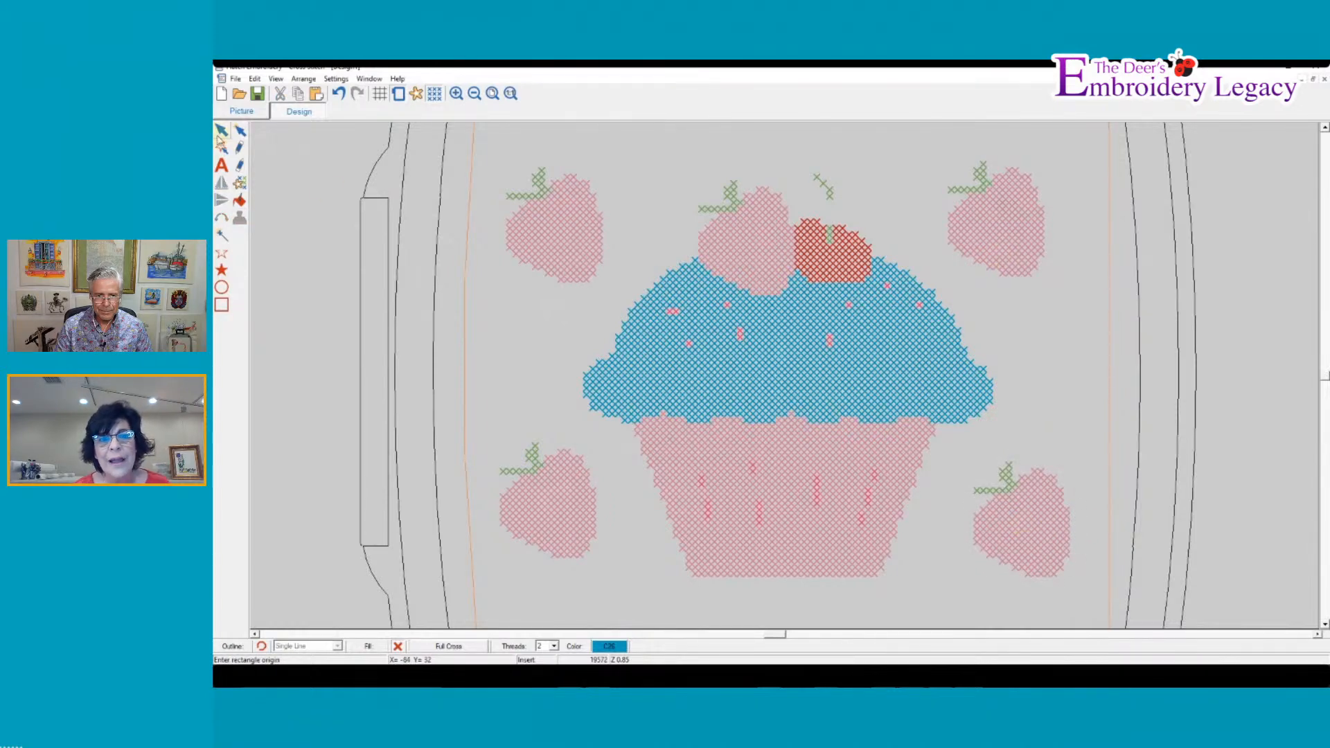
# Draw a small filled circle in thread C26 between the two strawberries on the cupcake's left side
pyautogui.click(221, 288)
pyautogui.click(517, 320)
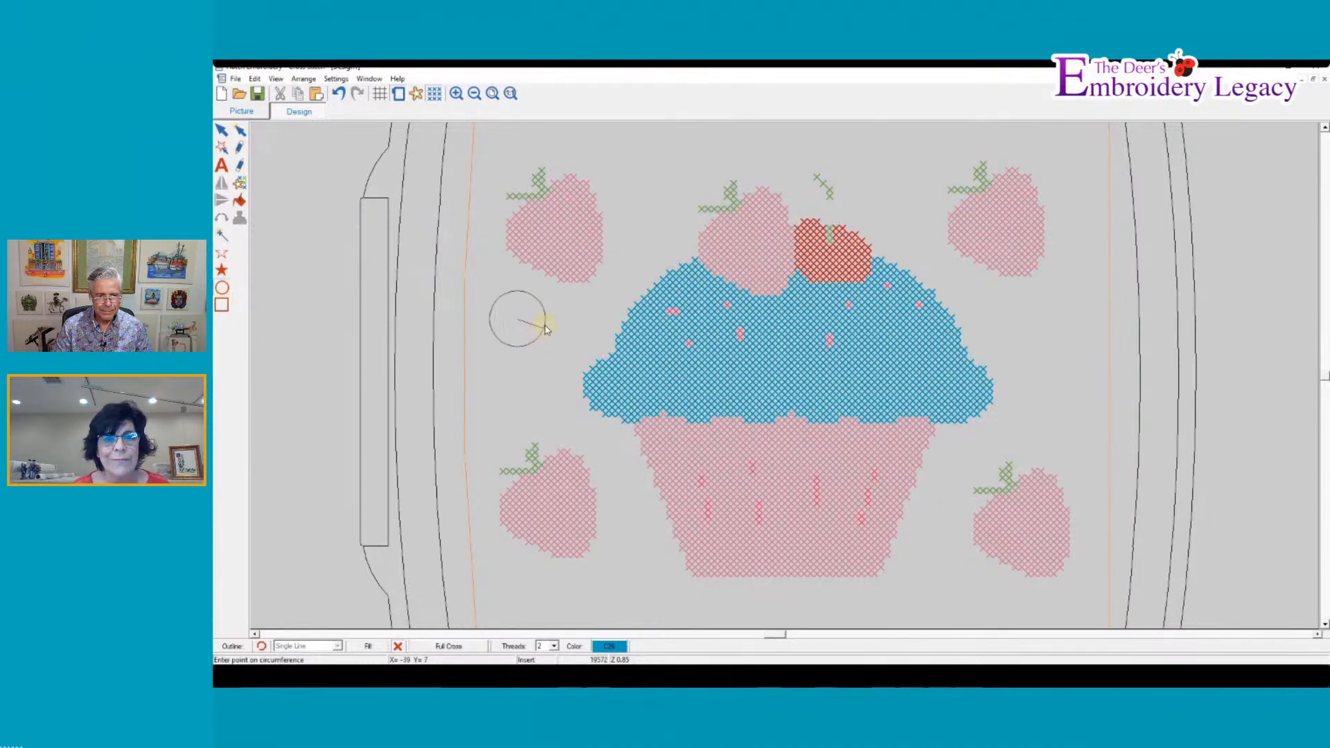
pyautogui.click(541, 323)
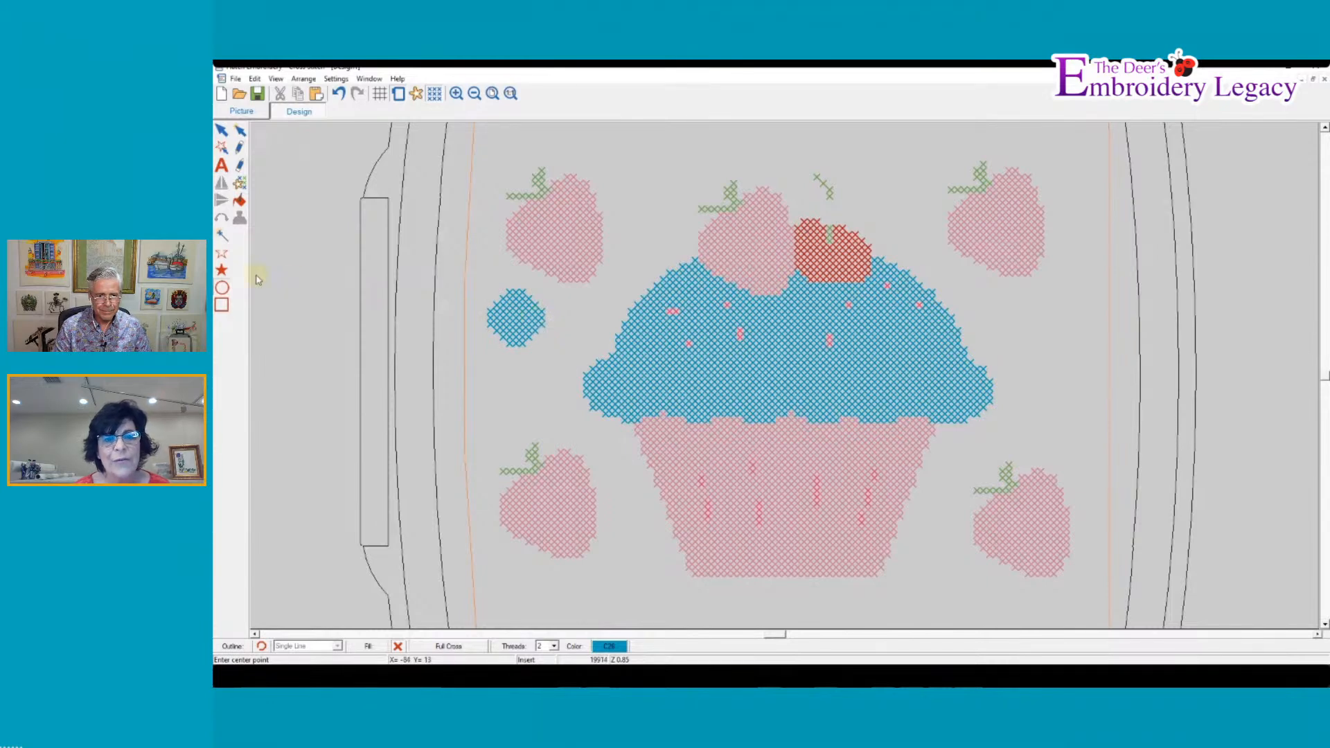
# Try drawing a small irregular filled shape in thread C26 between the two strawberries on the cupcake's right side
pyautogui.click(222, 270)
pyautogui.click(1017, 335)
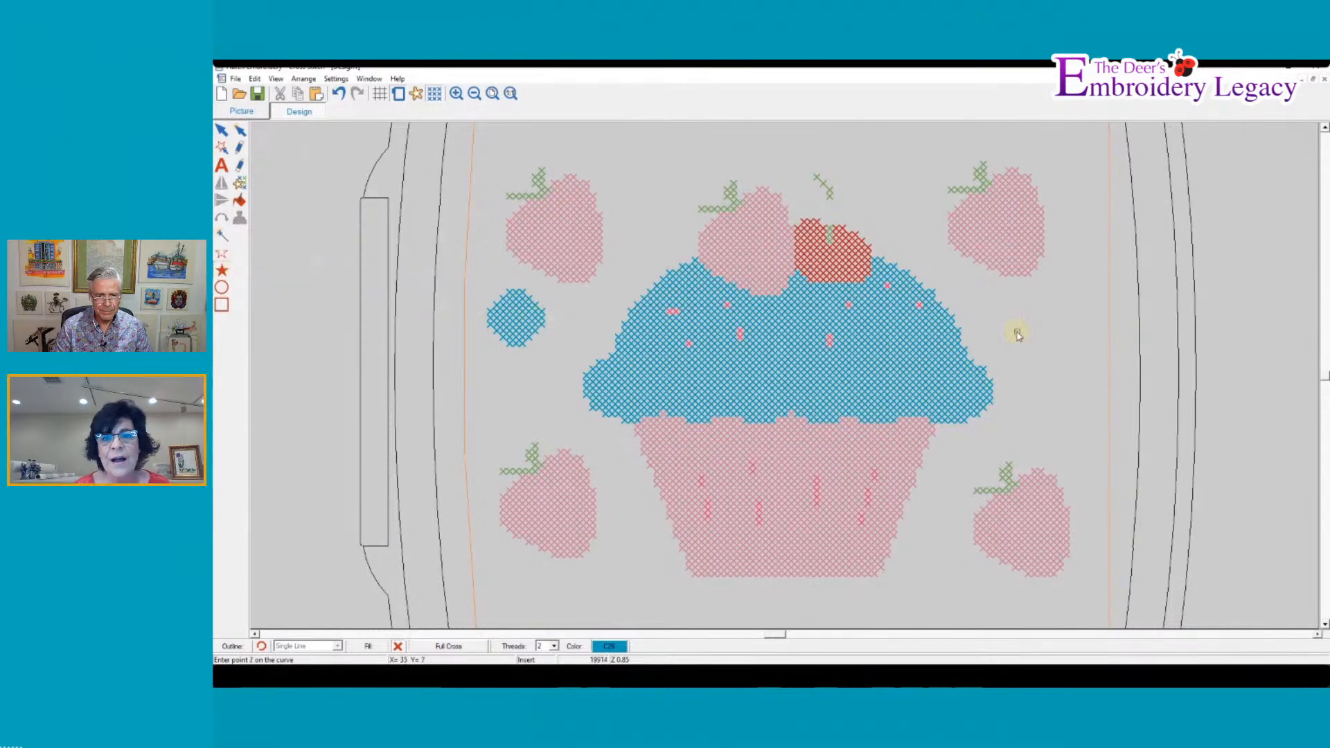
pyautogui.click(1052, 319)
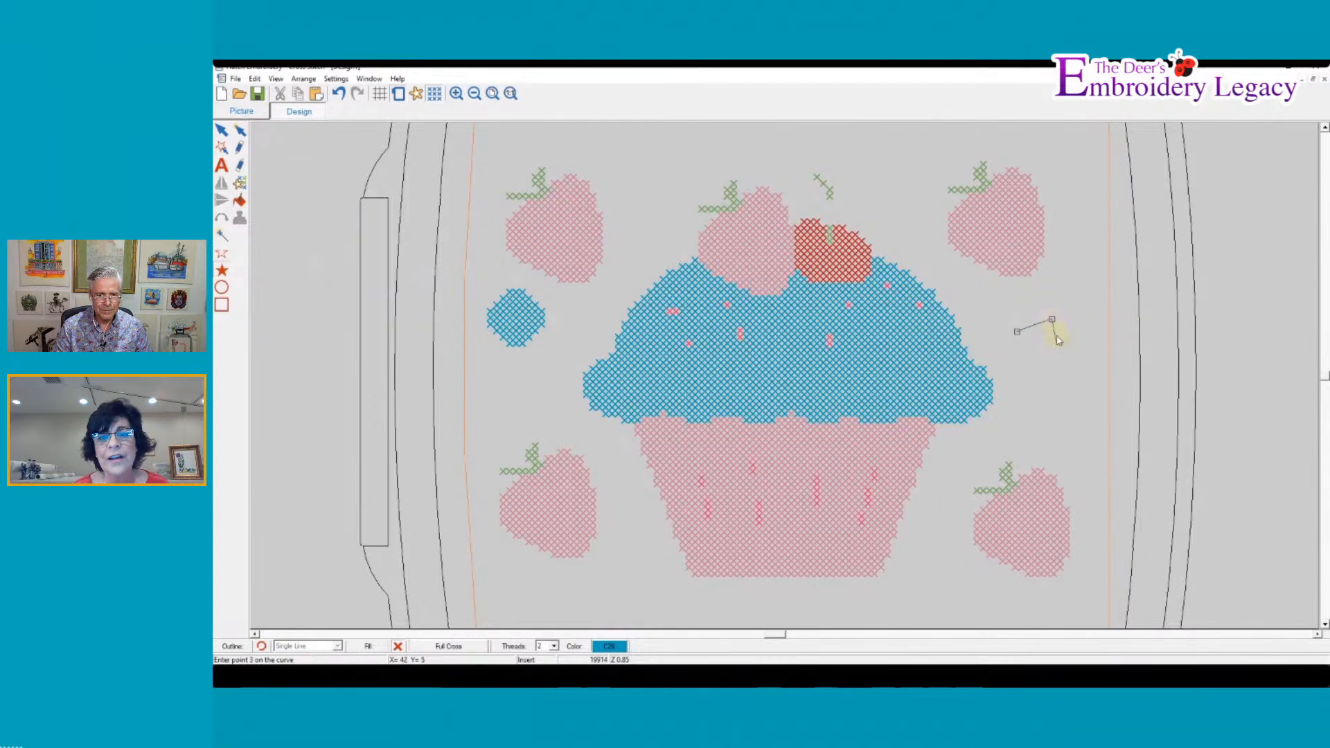
pyautogui.click(1061, 353)
pyautogui.click(1042, 383)
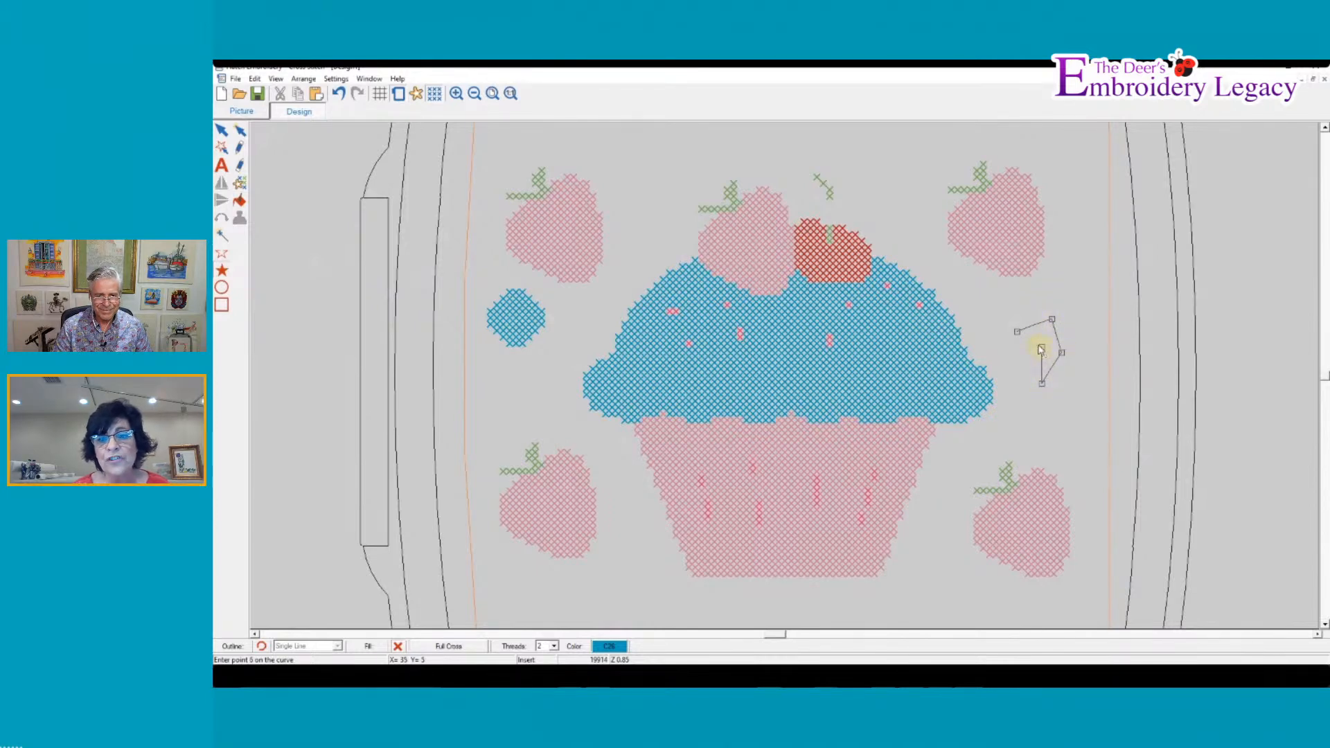
pyautogui.click(1041, 348)
pyautogui.click(1017, 334)
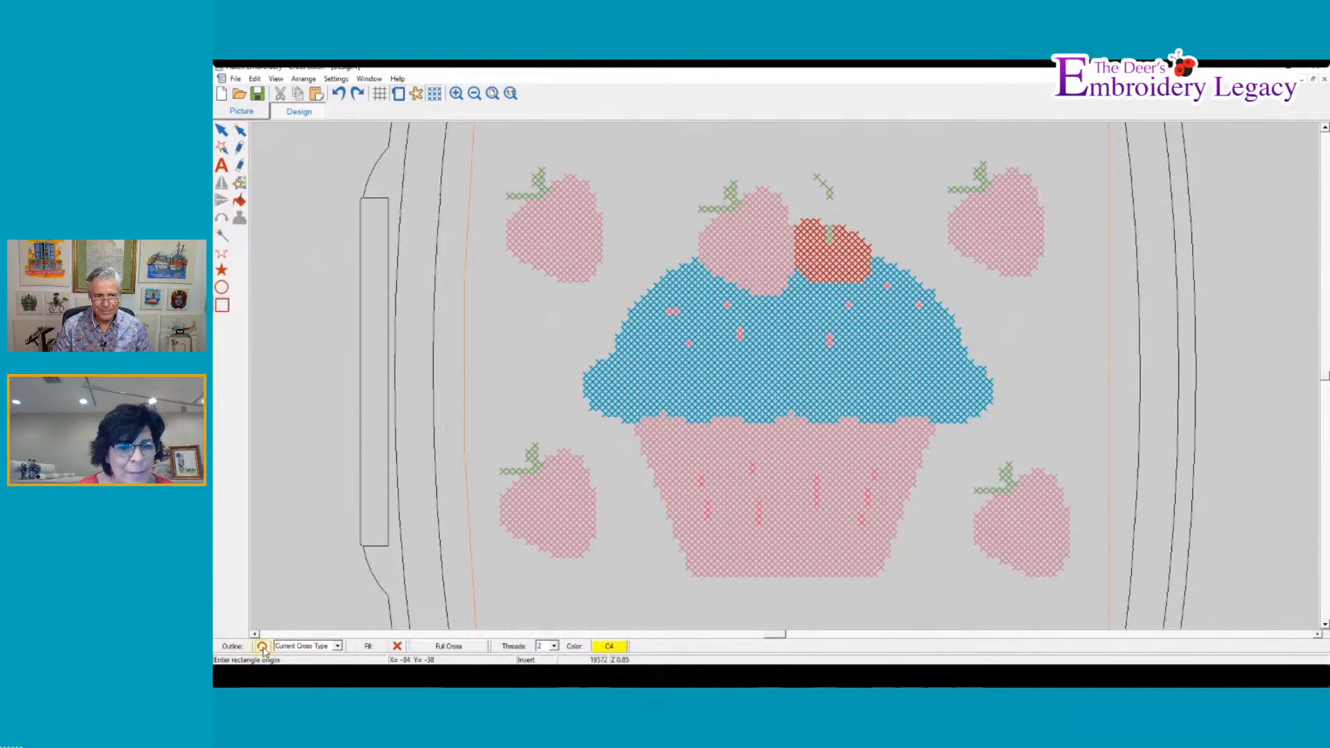
# Draw a rectangle outline in thread C4 between the two strawberries on the cupcake's left side and fill it with thread C26
pyautogui.click(307, 313)
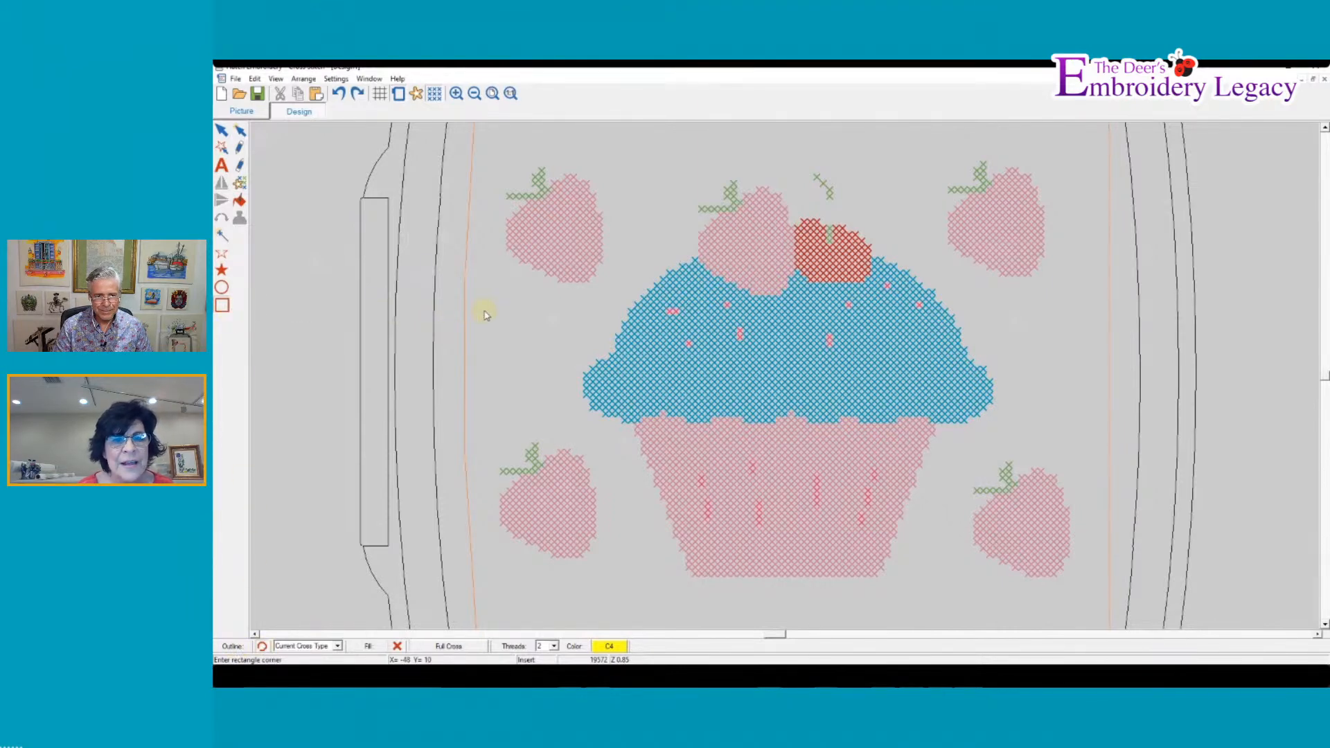
pyautogui.click(562, 375)
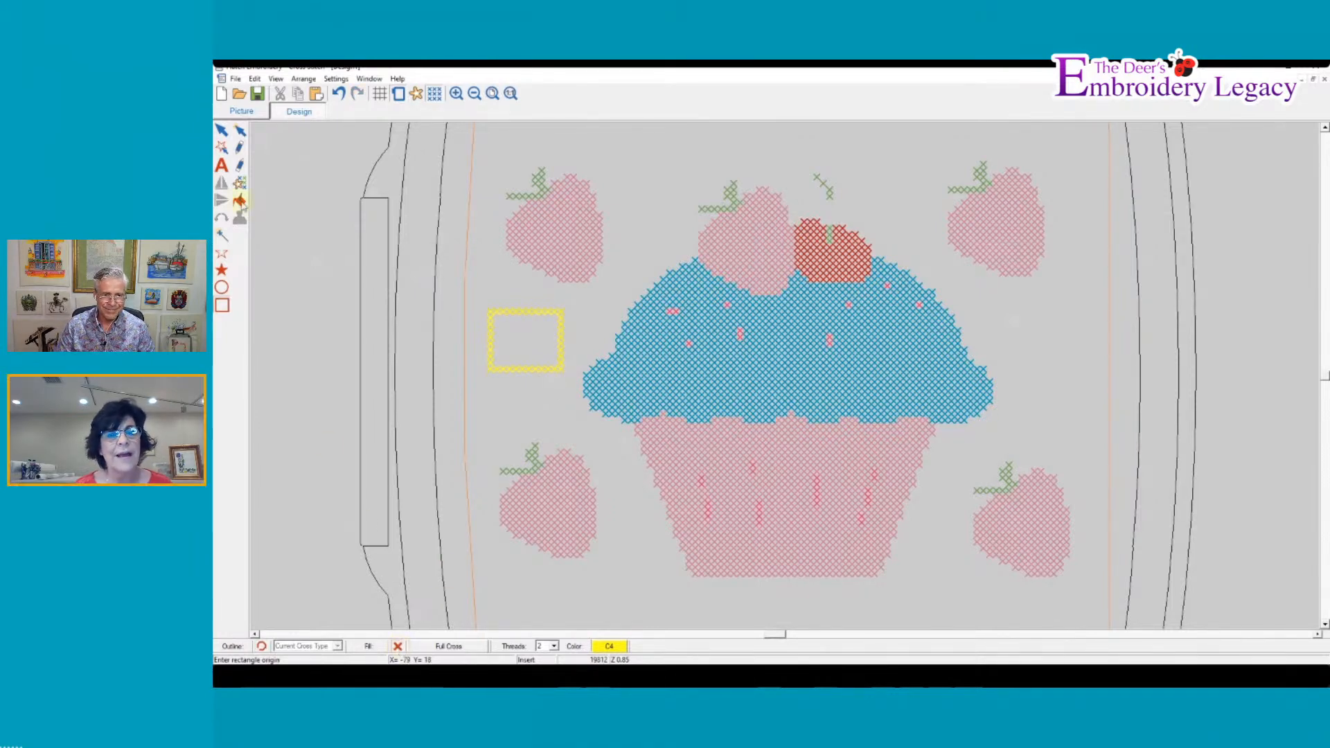
pyautogui.click(240, 202)
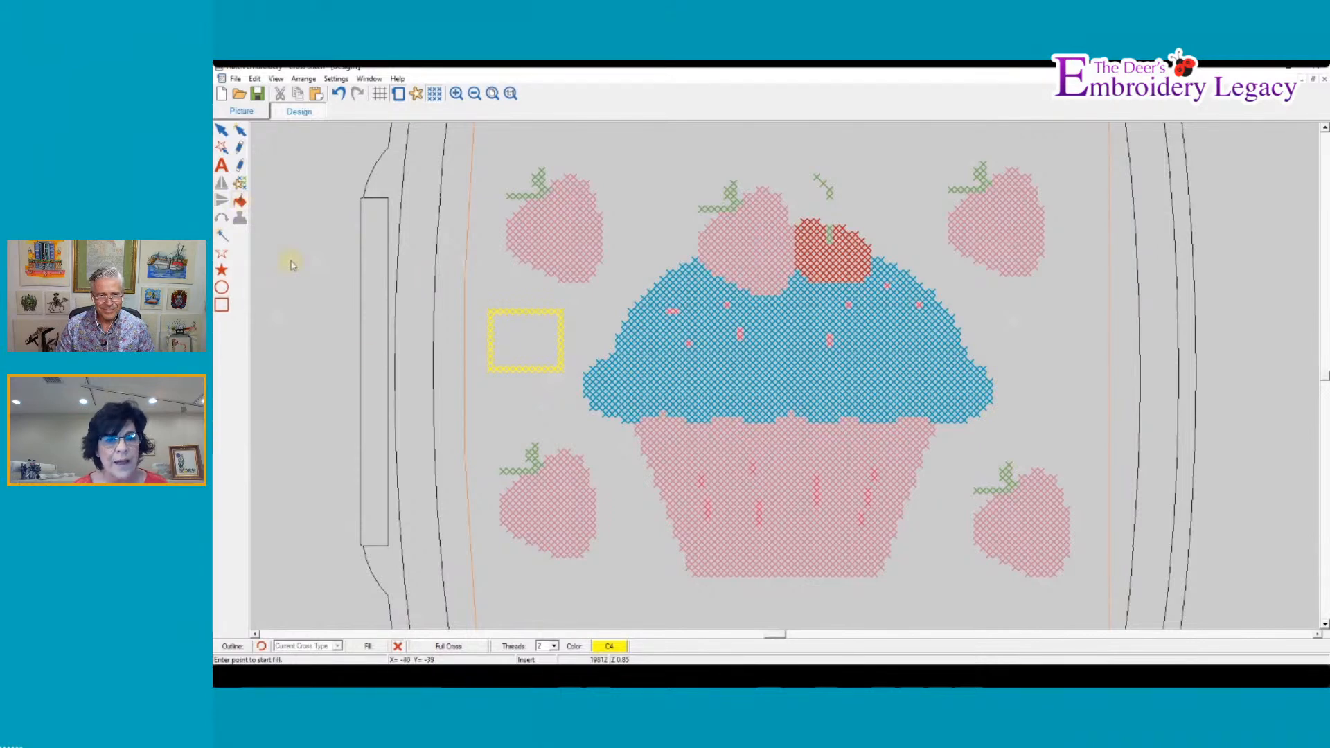
pyautogui.click(607, 647)
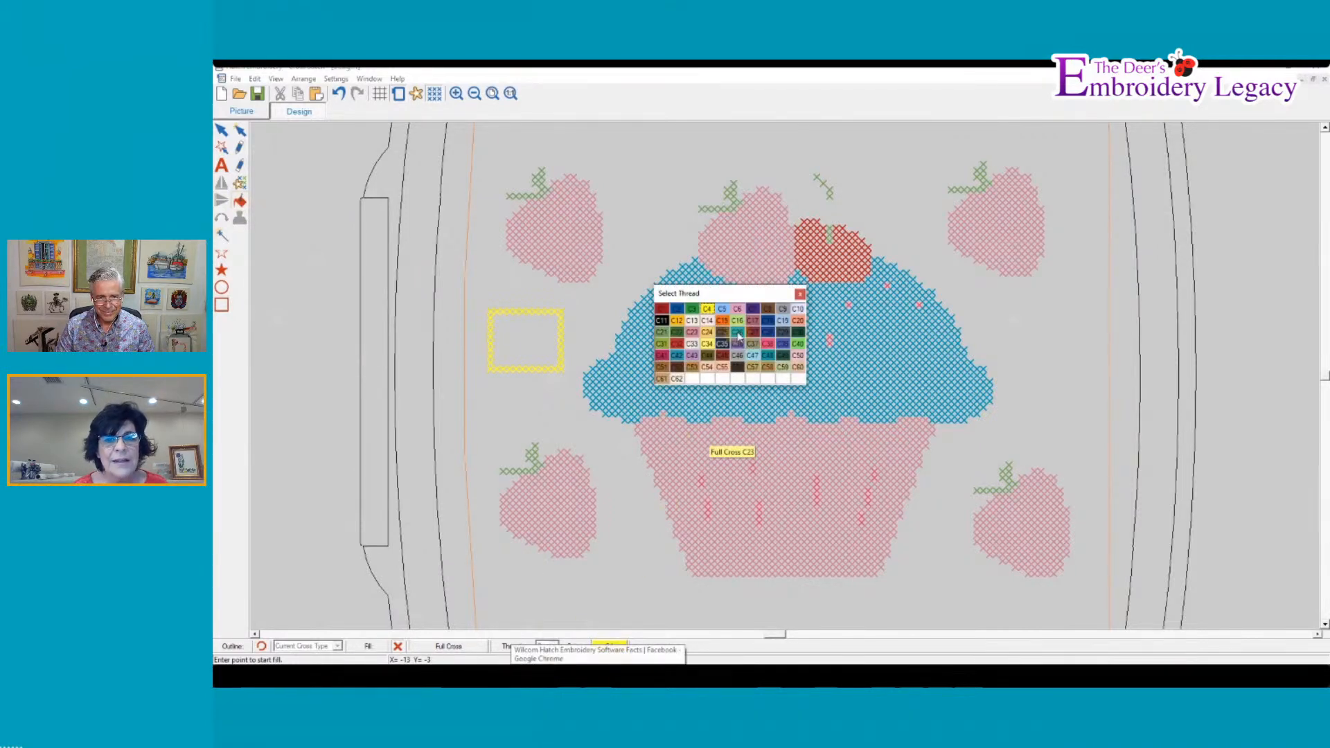
pyautogui.click(737, 332)
pyautogui.click(537, 345)
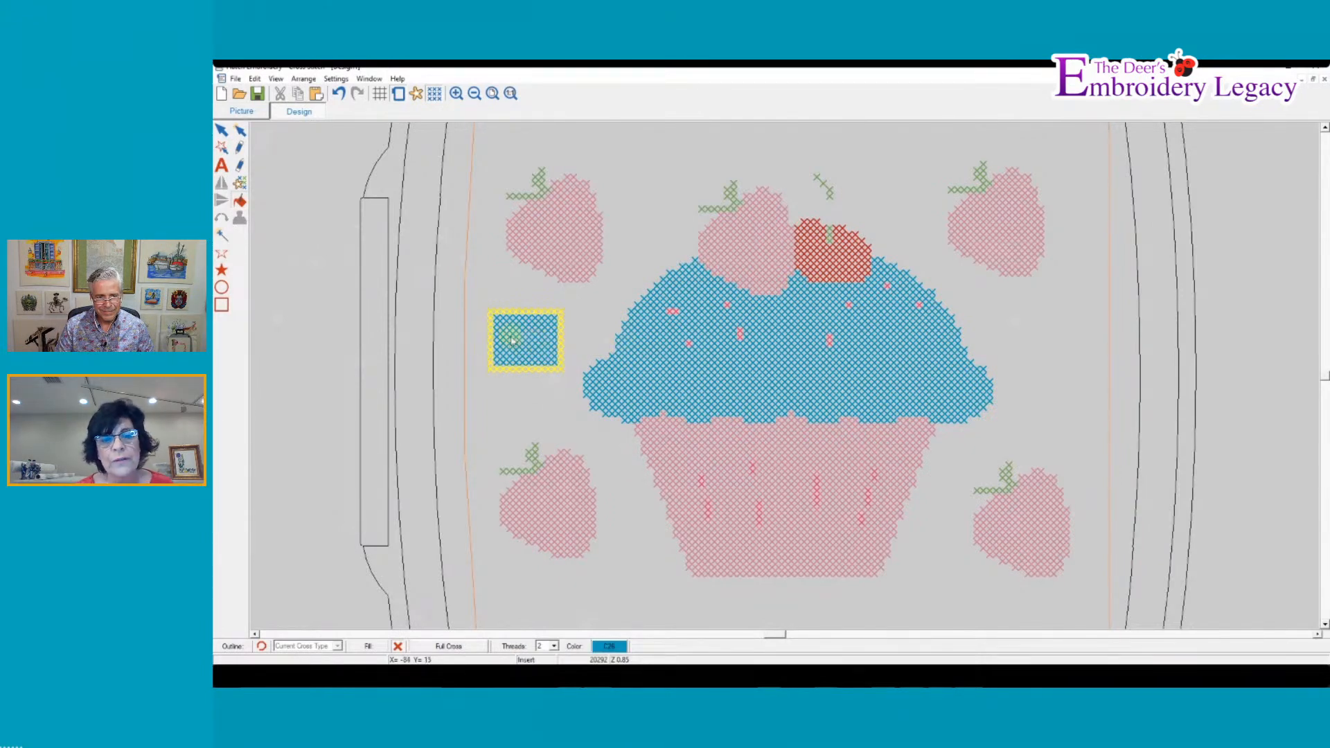
# Try a filled circle in thread C26 overlapping the rectangle's lower-left corner, and undo it
pyautogui.click(226, 292)
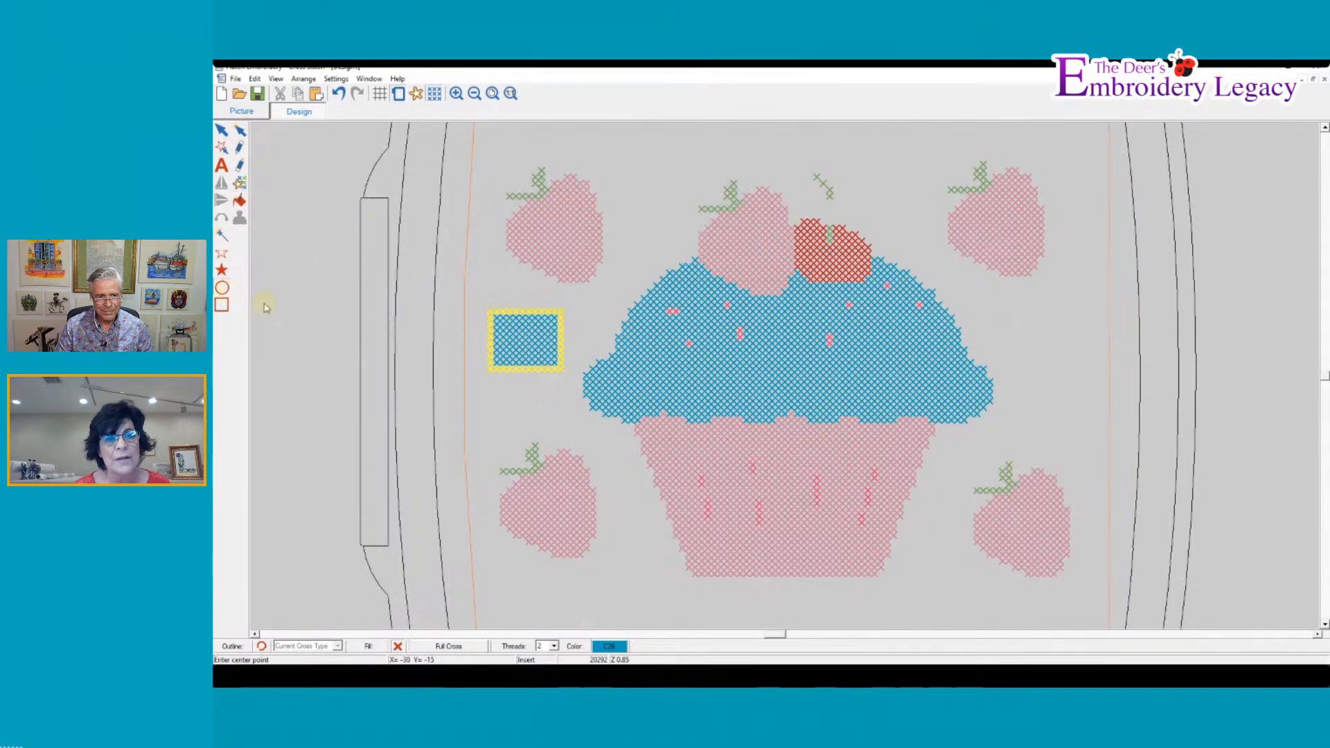
pyautogui.click(502, 389)
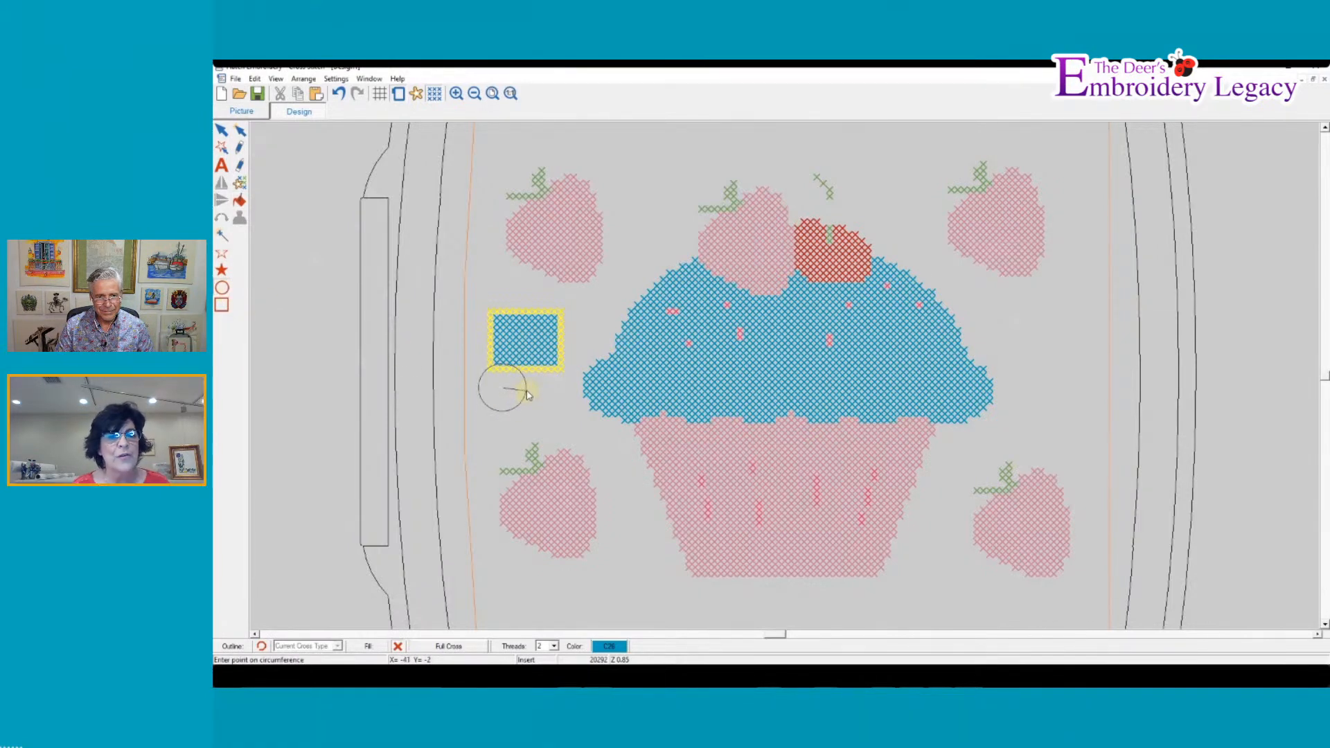
pyautogui.click(528, 394)
pyautogui.click(528, 394)
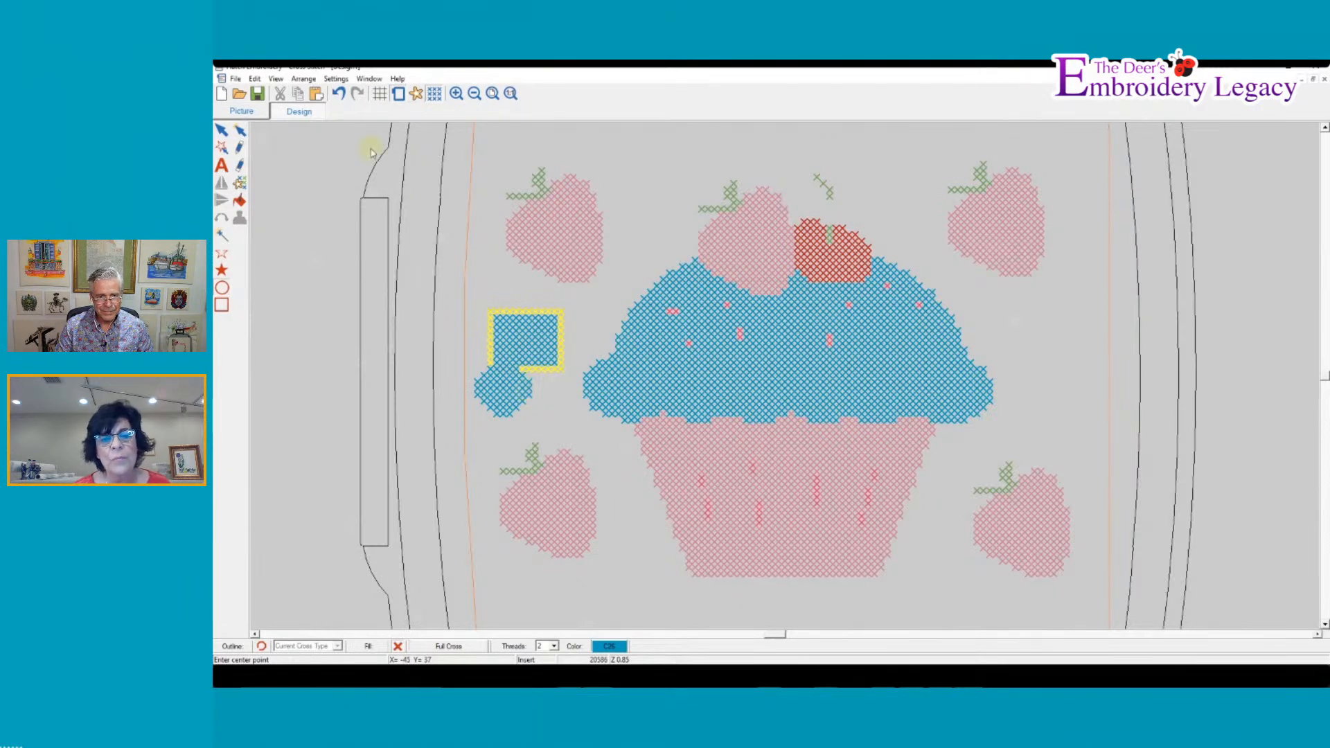
pyautogui.click(338, 94)
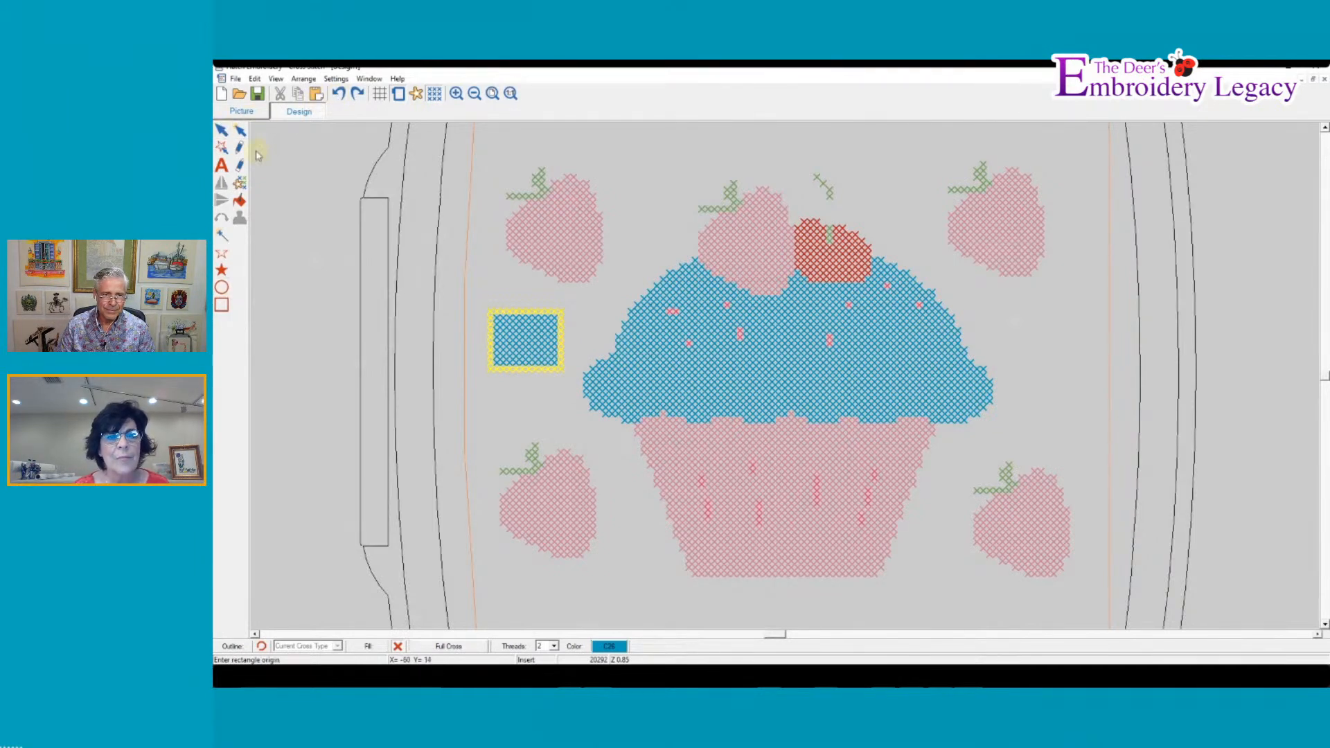
# Select the yellow-bordered rectangle and stamp four copies in a staggered row above the cupcake
pyautogui.click(478, 293)
pyautogui.click(574, 379)
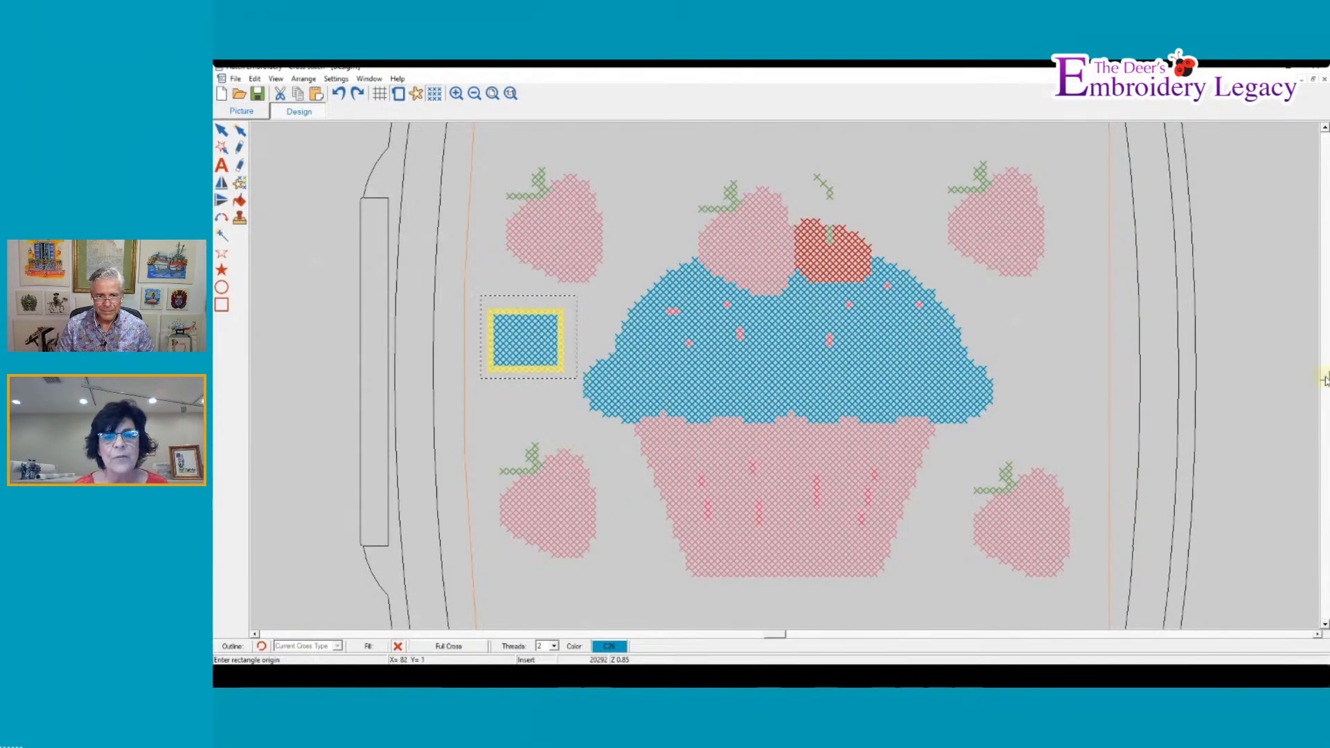
pyautogui.moveTo(1324, 380); pyautogui.dragTo(1325, 374)
pyautogui.click(240, 217)
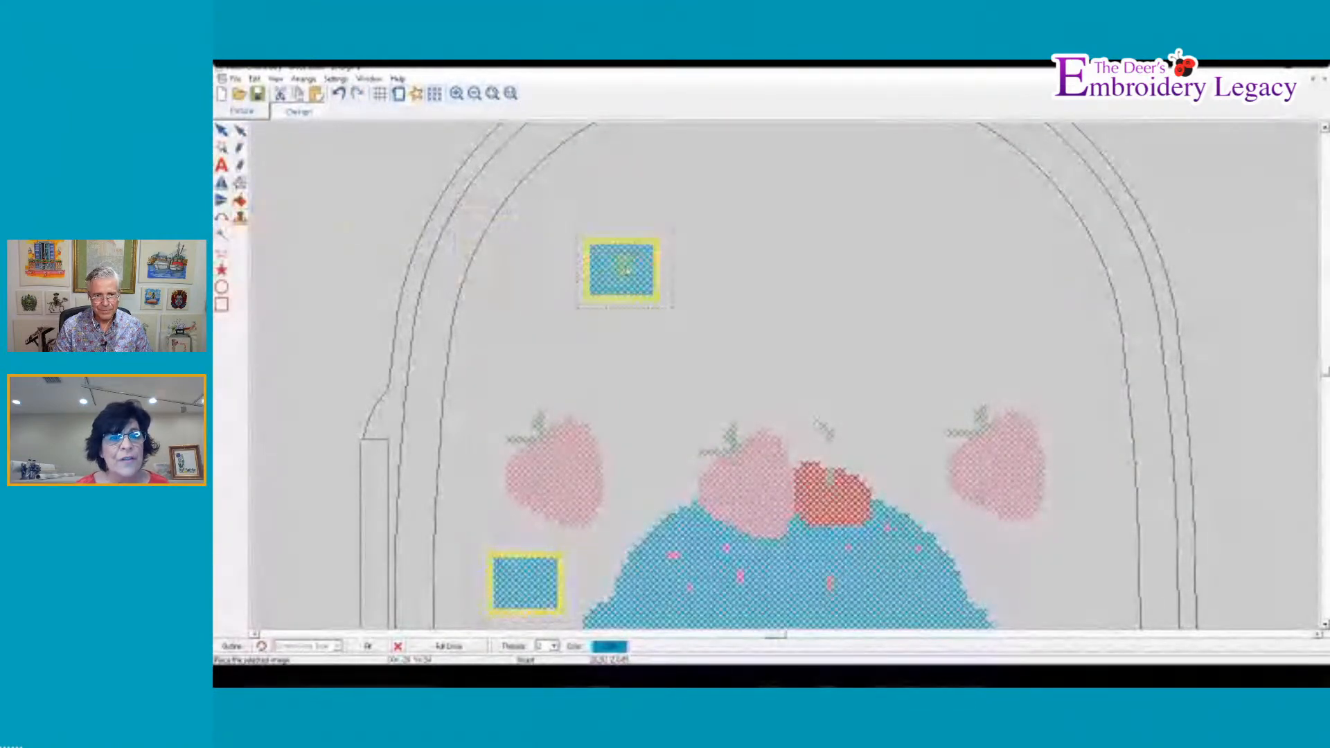
pyautogui.click(621, 270)
pyautogui.click(698, 328)
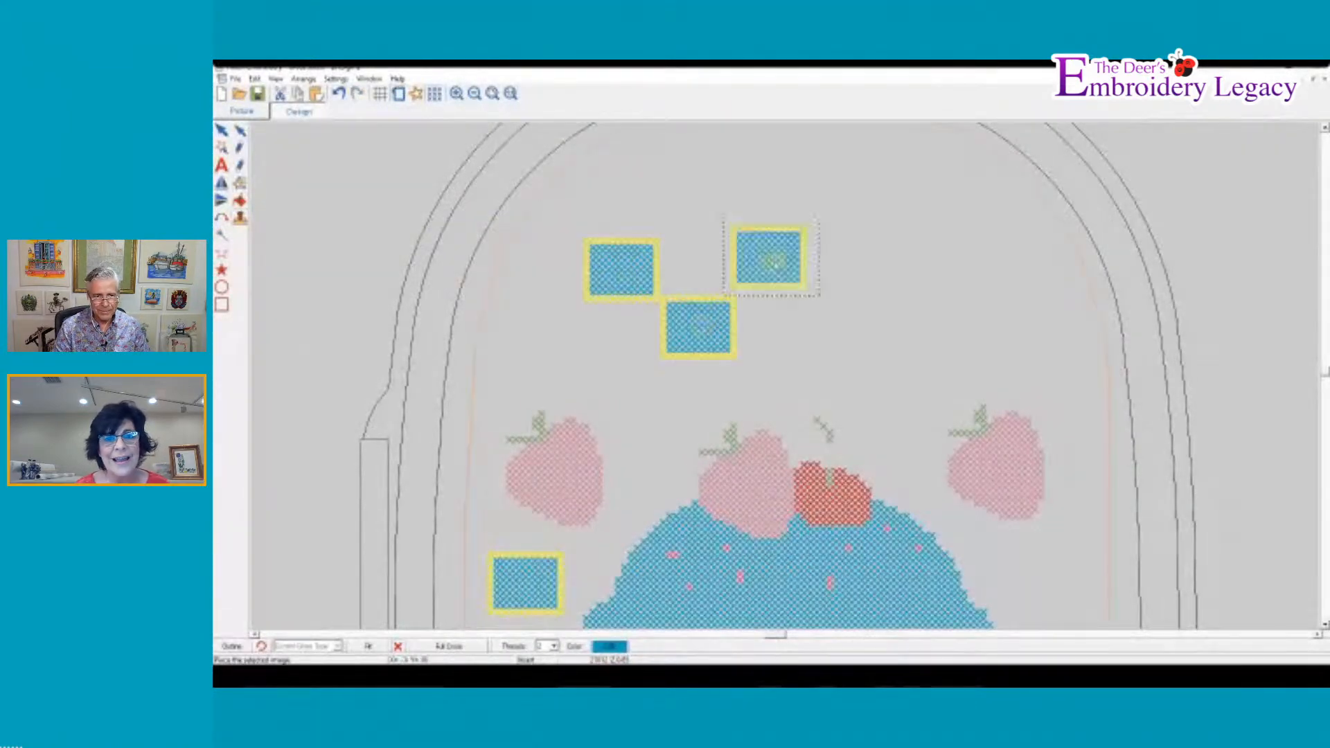
pyautogui.click(768, 263)
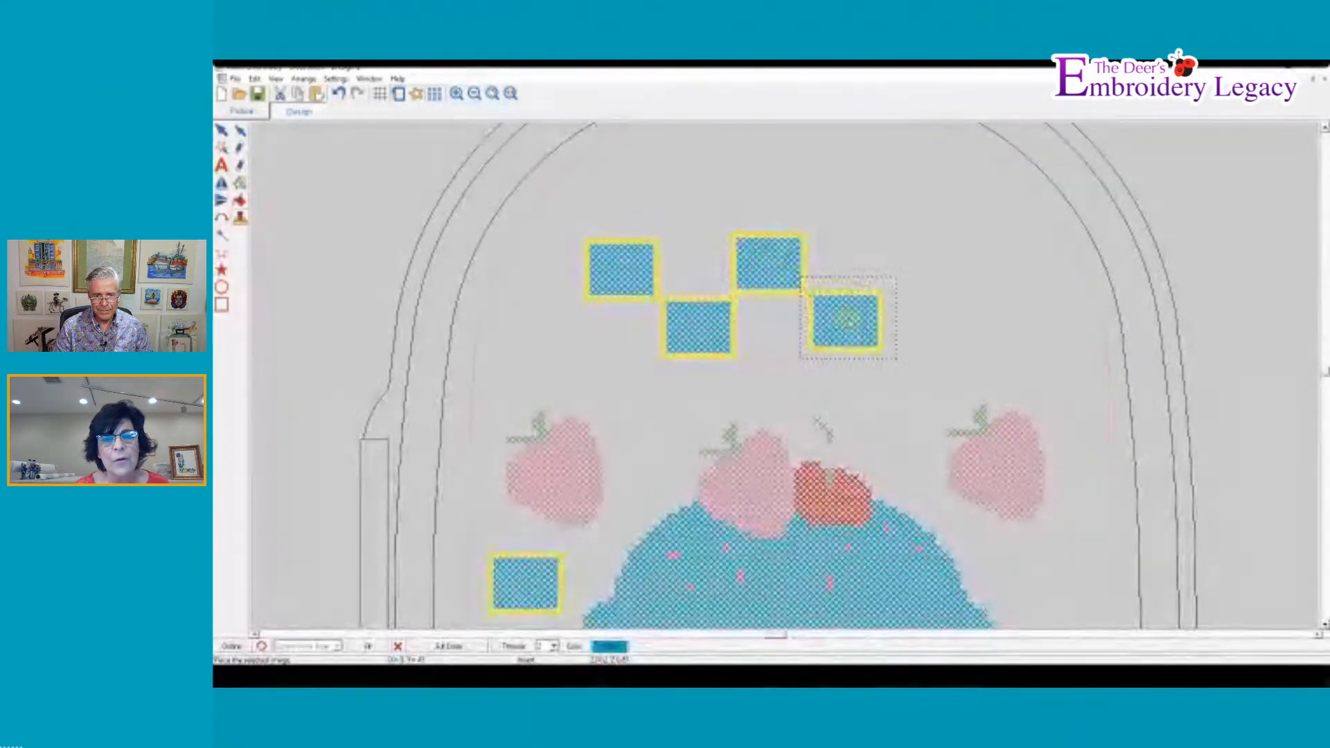
pyautogui.click(850, 325)
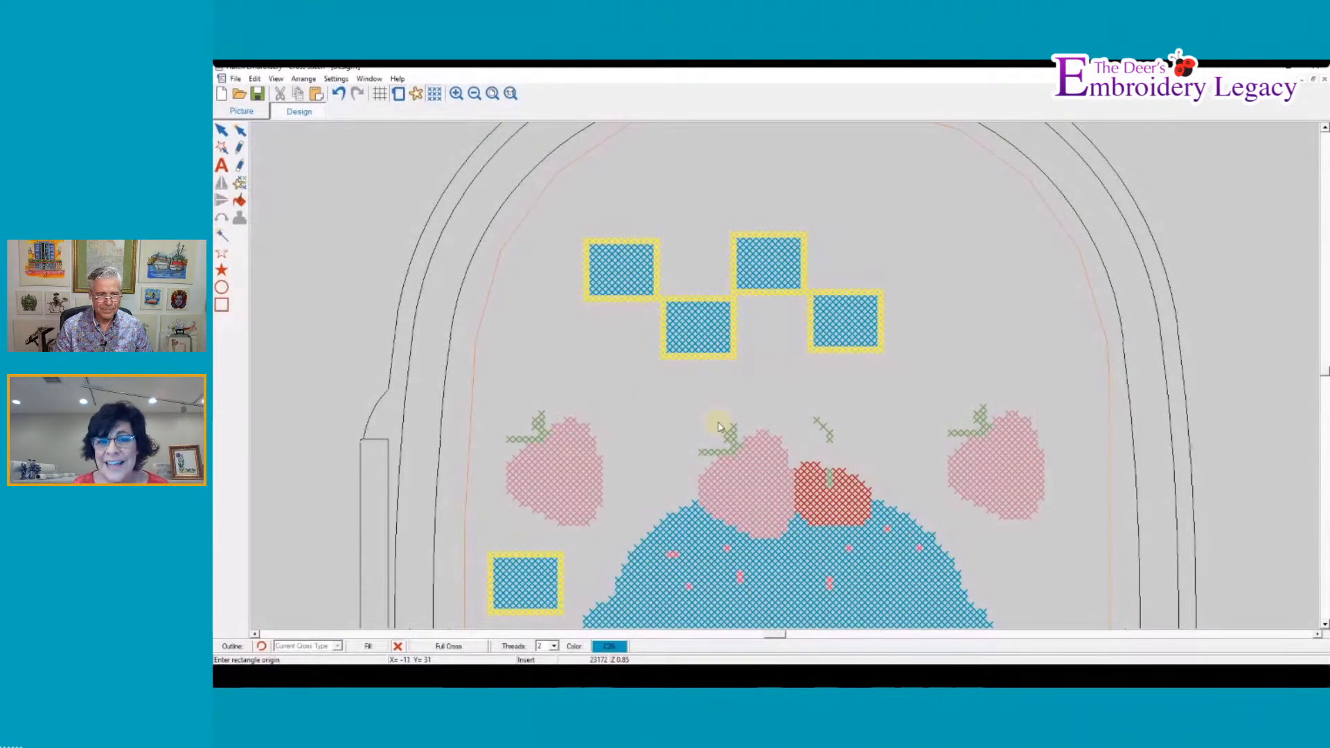
# Save the design as Live Test in Cross Stitch (*.EMX) format in the Hatch 3 Demo folder
pyautogui.click(256, 95)
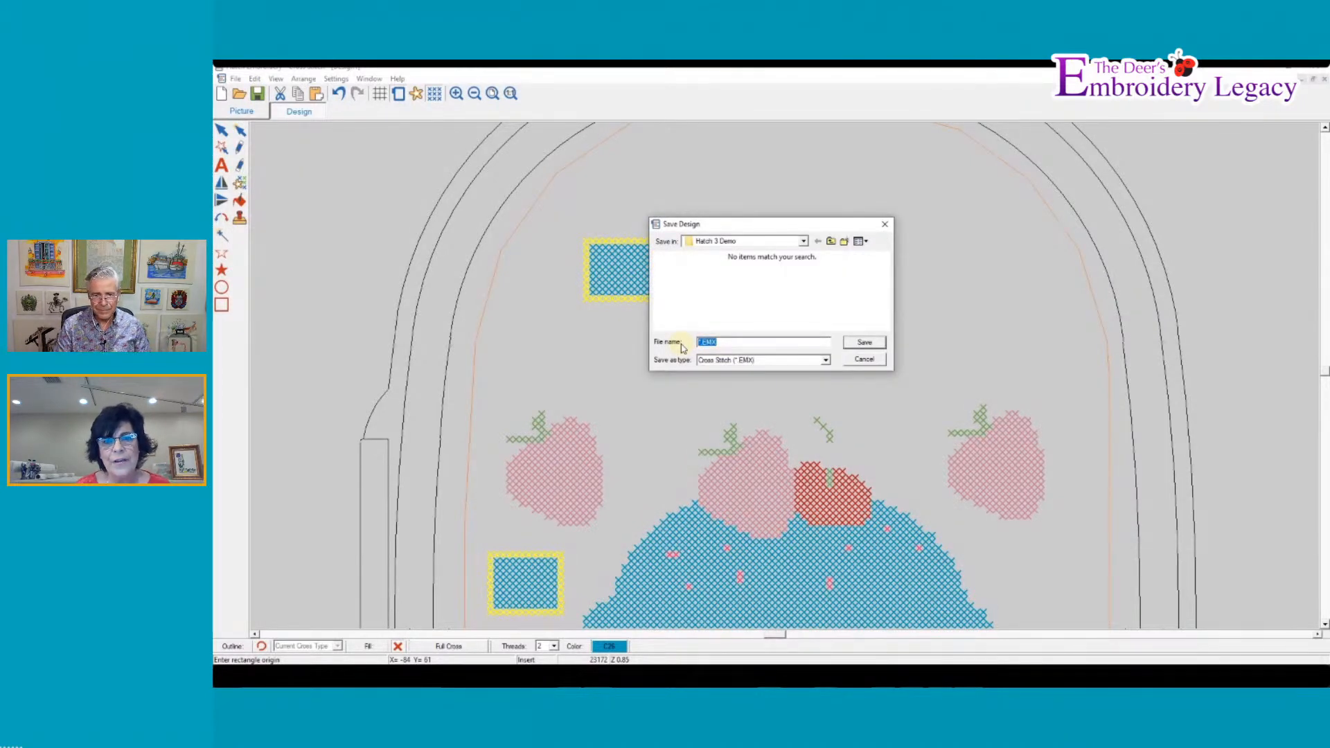
pyautogui.write('Live Tes')
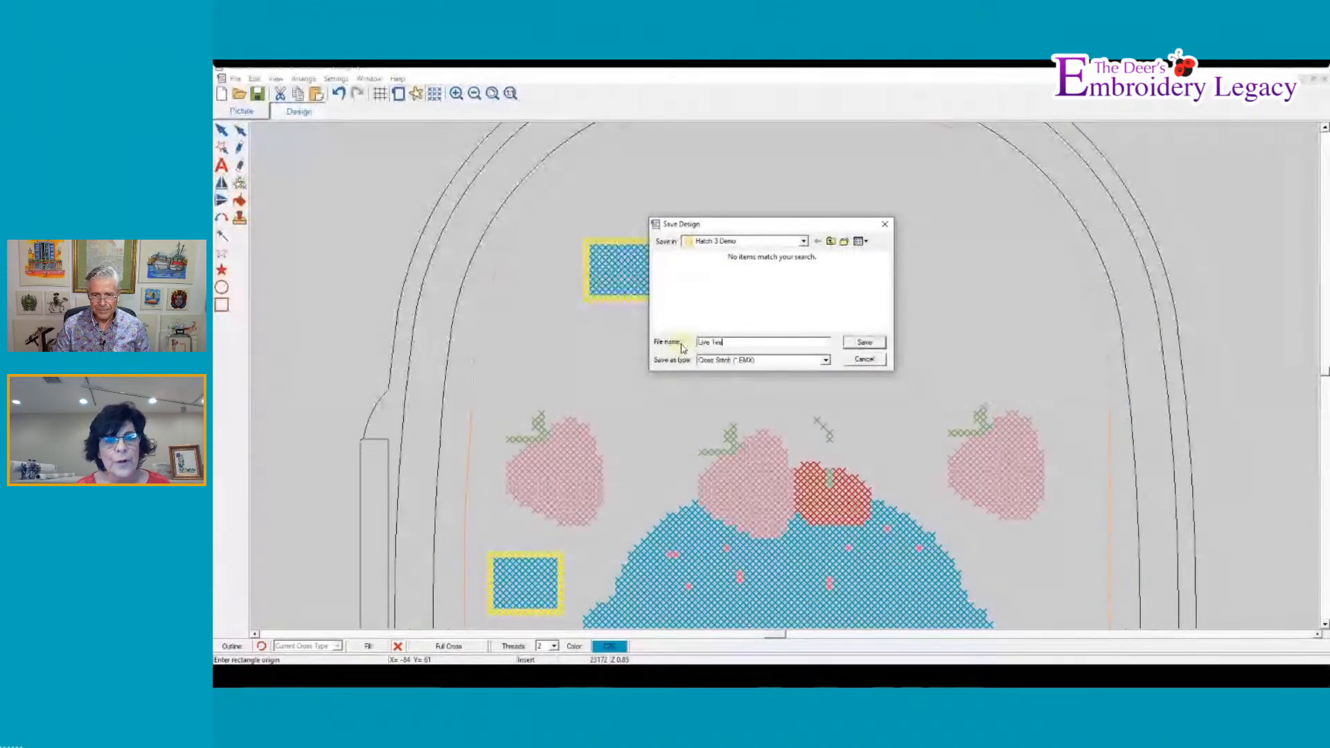
pyautogui.write('t')
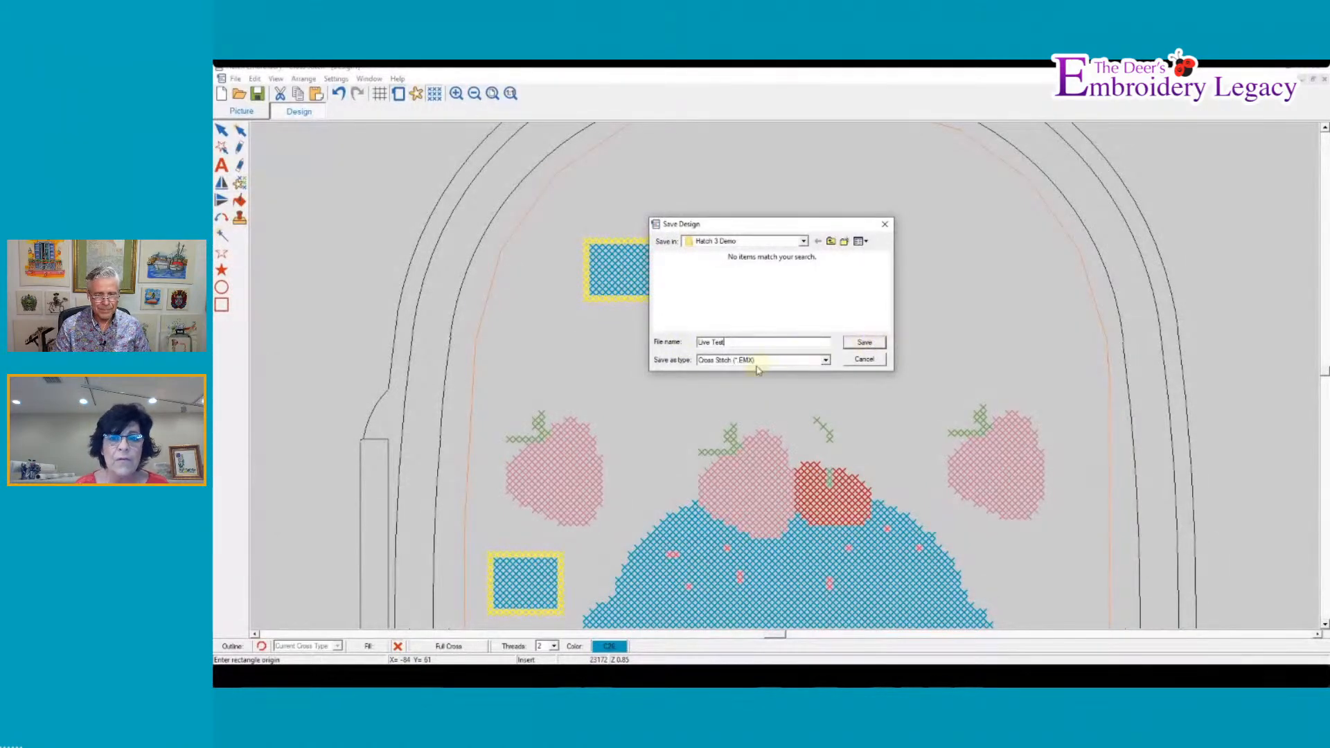
pyautogui.click(864, 343)
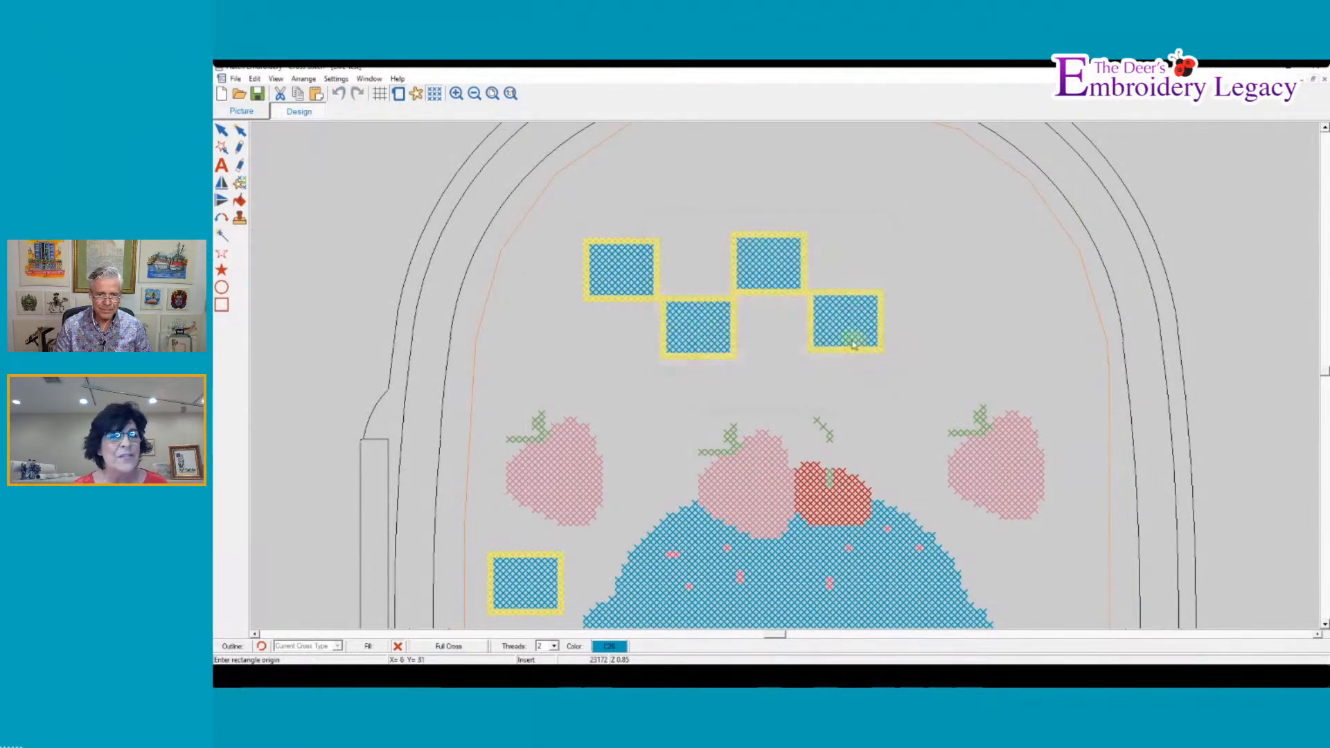
# Switch to Hatch Embroidery Digitizer and insert the Live Test.EMX design from the Hatch 3 Demo folder into the empty design
pyautogui.click(930, 676)
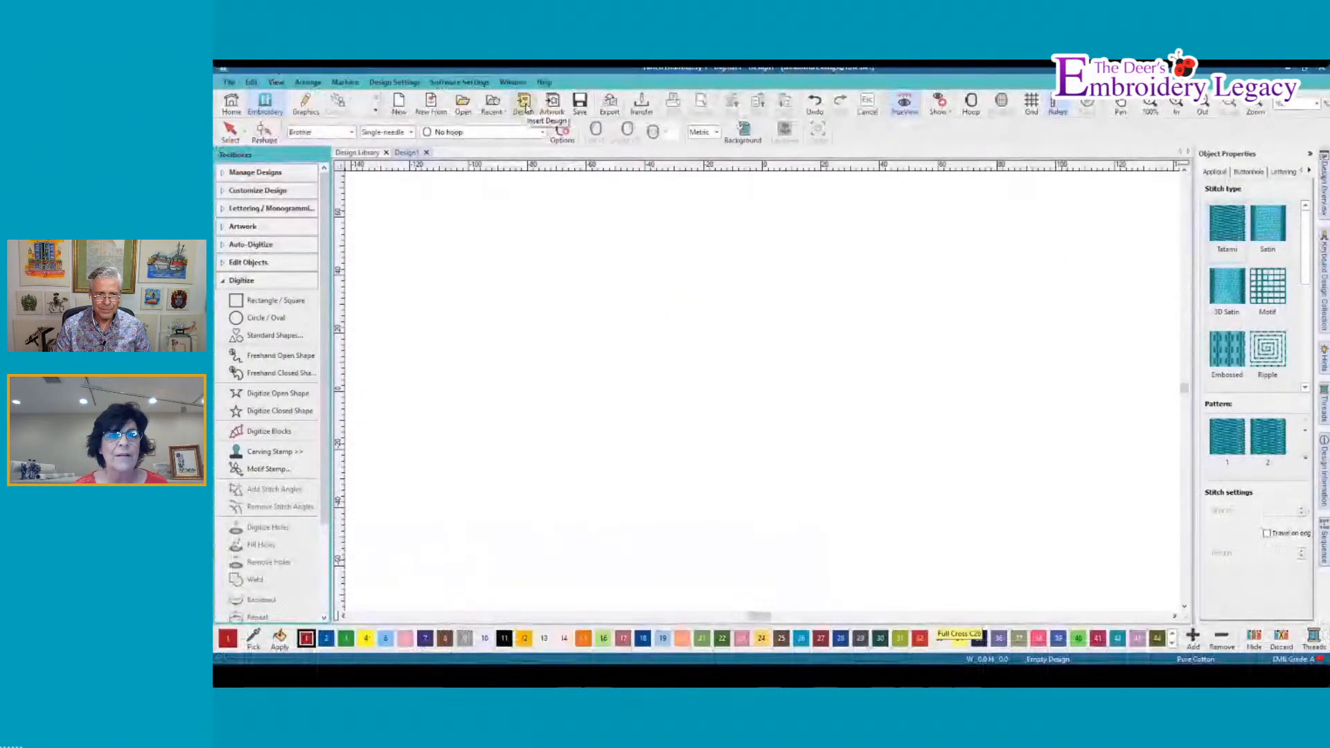
pyautogui.click(524, 104)
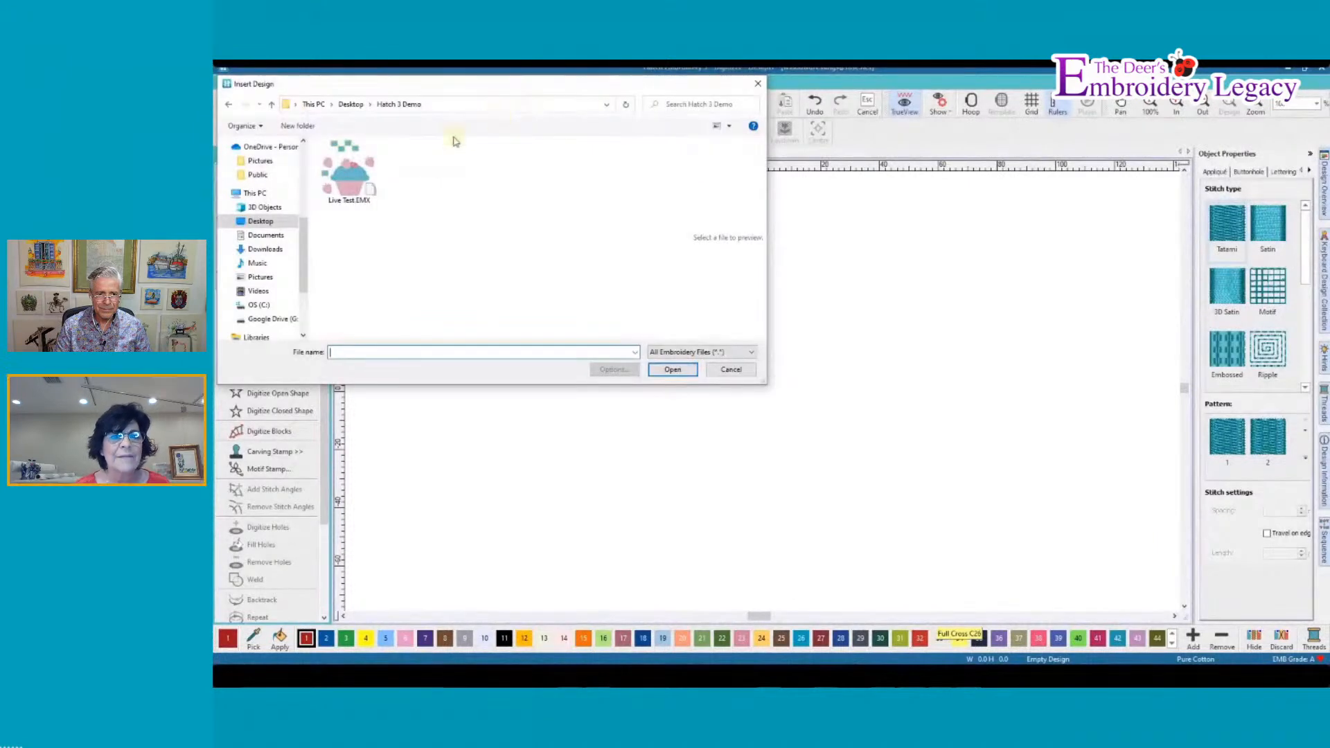
pyautogui.click(350, 188)
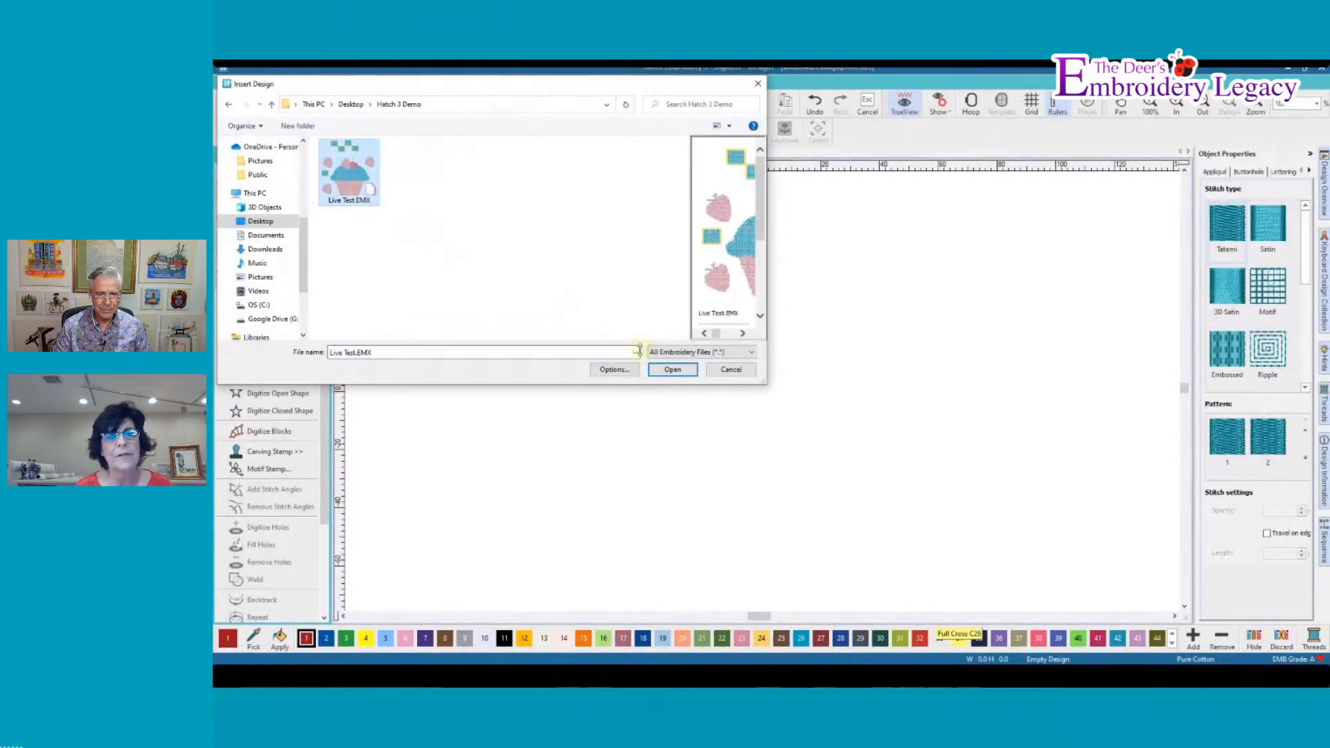
pyautogui.click(673, 370)
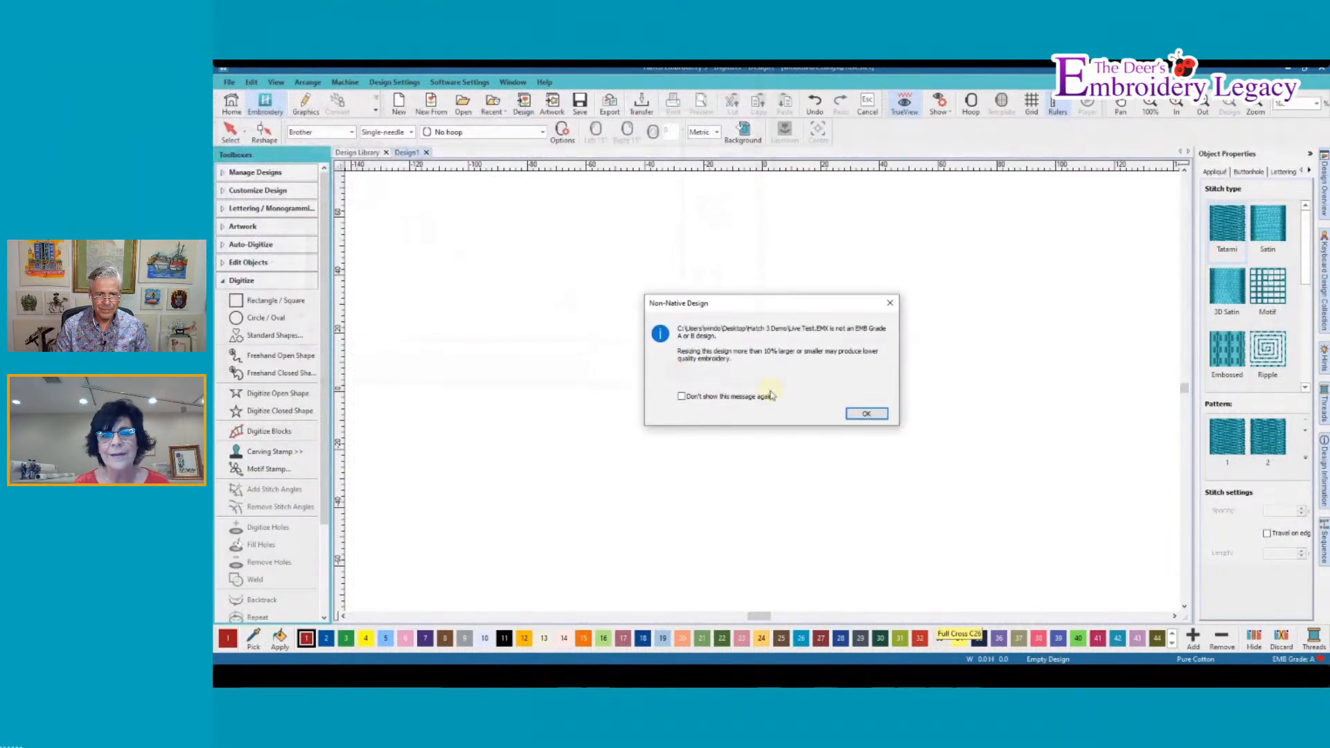
pyautogui.click(880, 414)
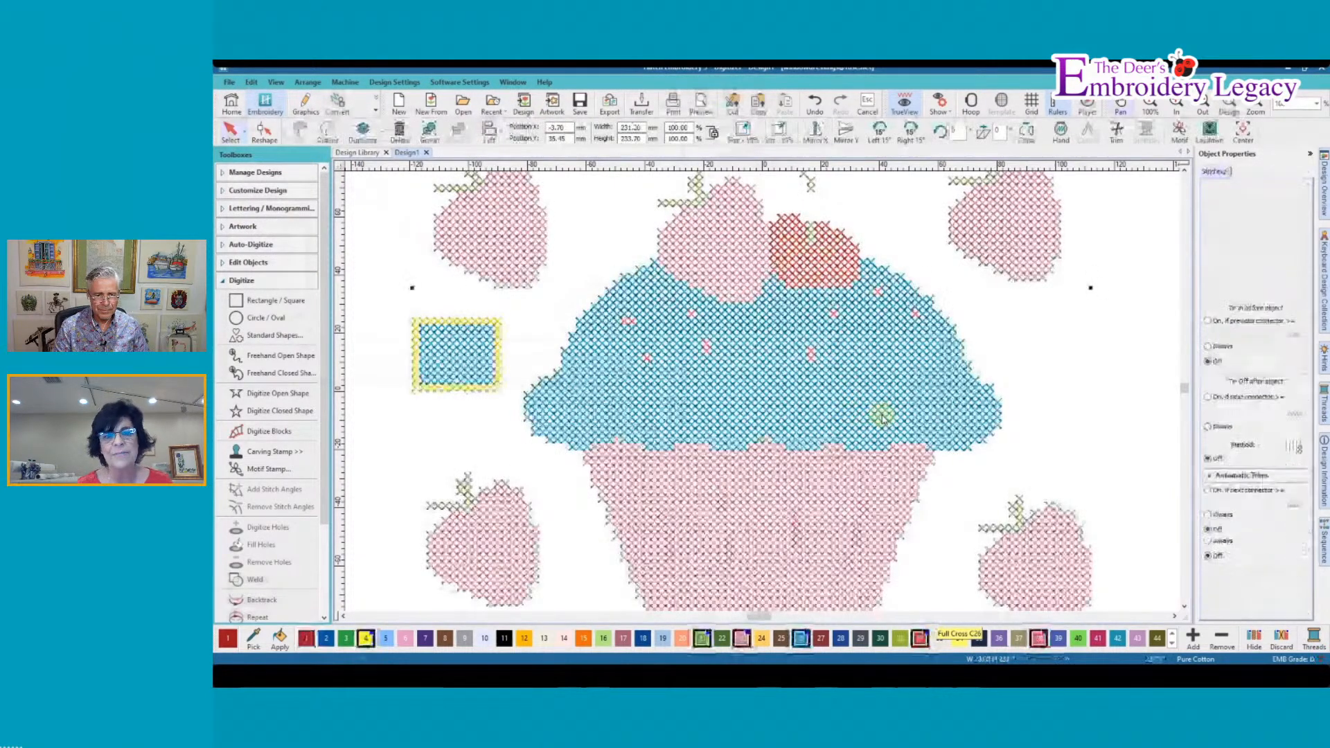
# Select the blue colour 26 block with the frosting and rectangle fills, and recolour it with light green thread 16
pyautogui.click(1203, 105)
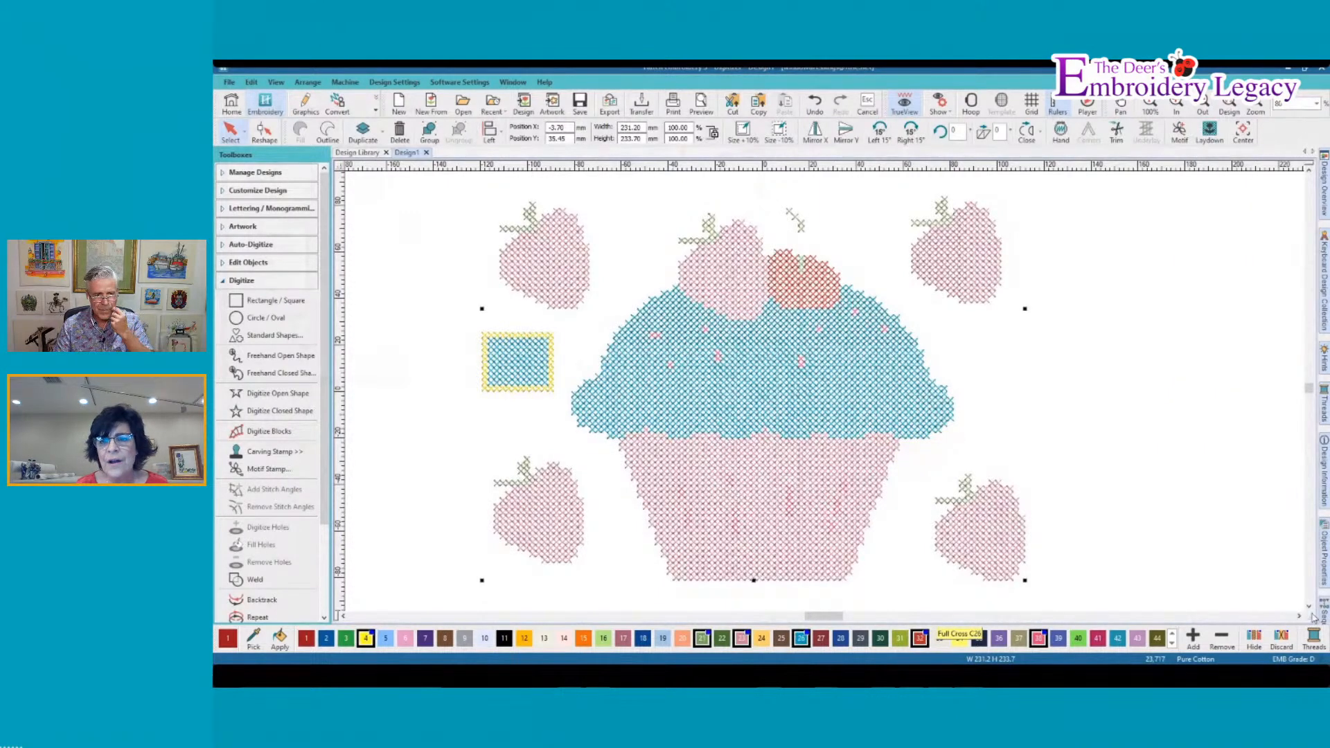
pyautogui.moveTo(1324, 614)
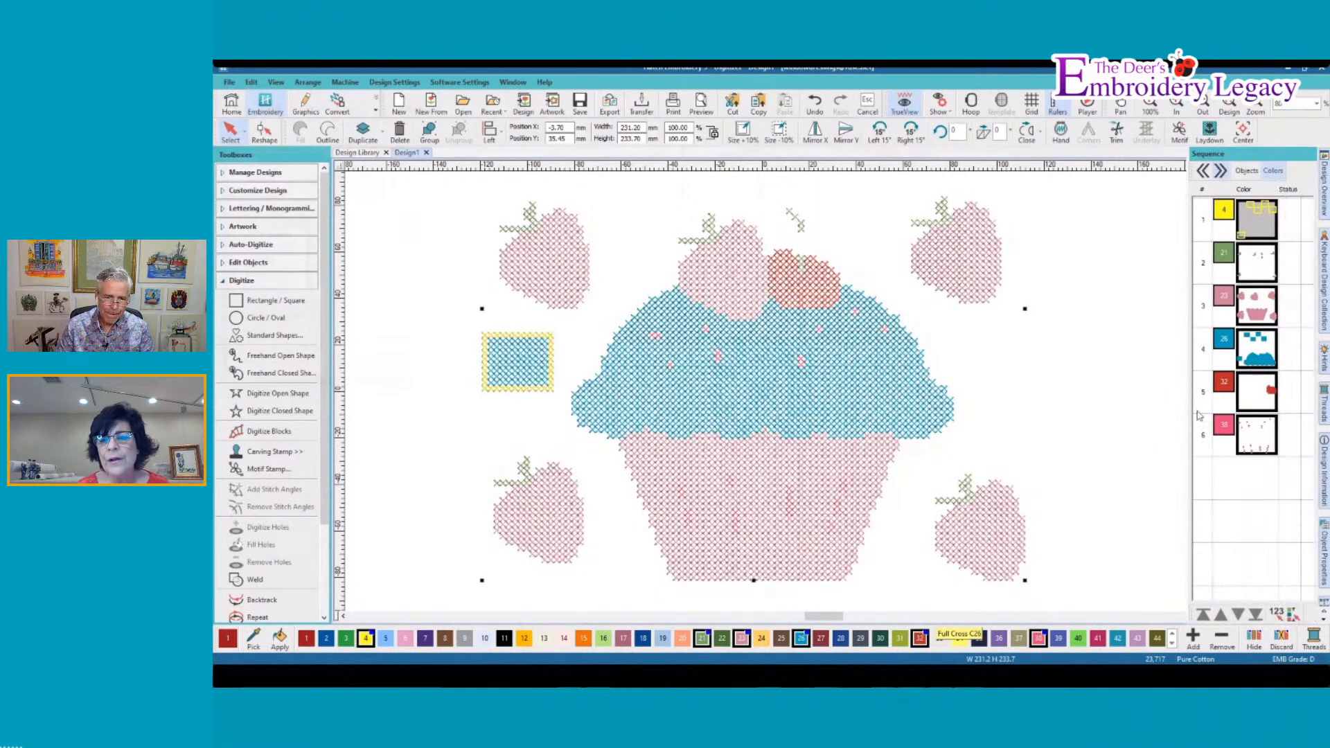
pyautogui.click(1261, 360)
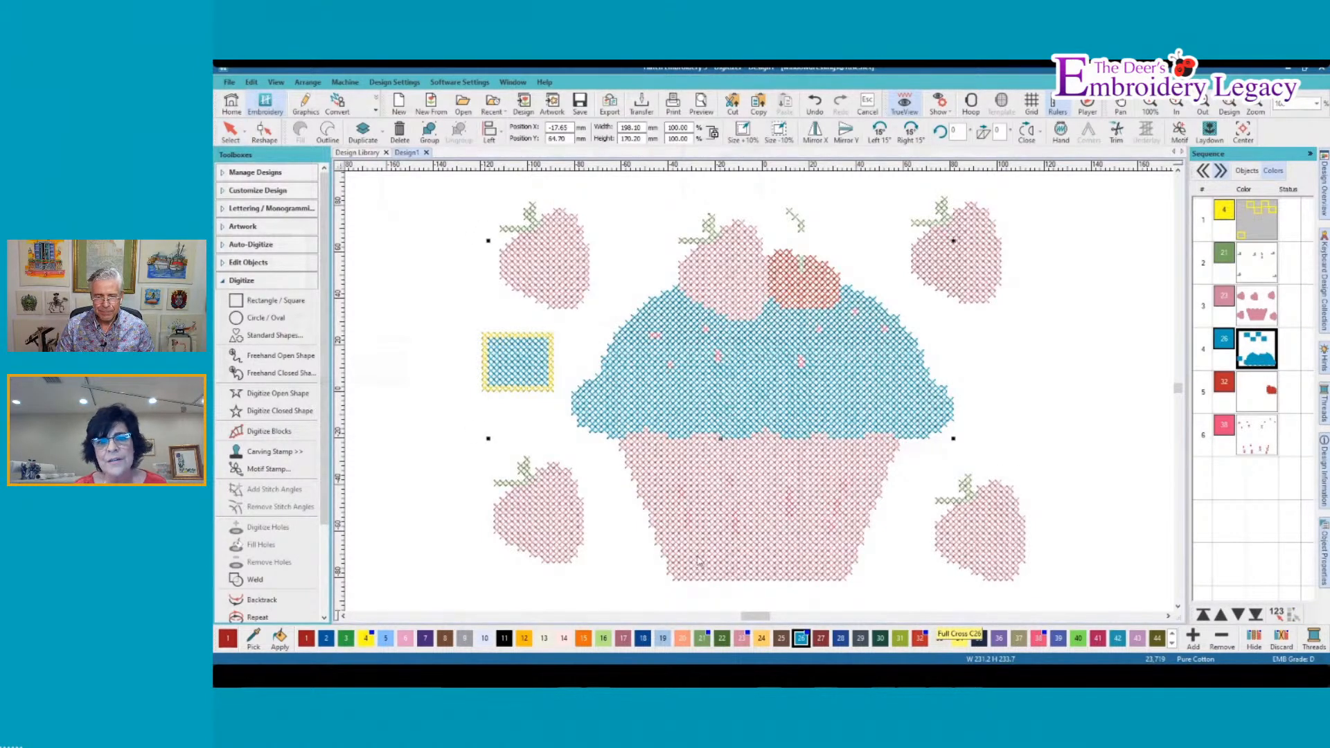
pyautogui.click(603, 638)
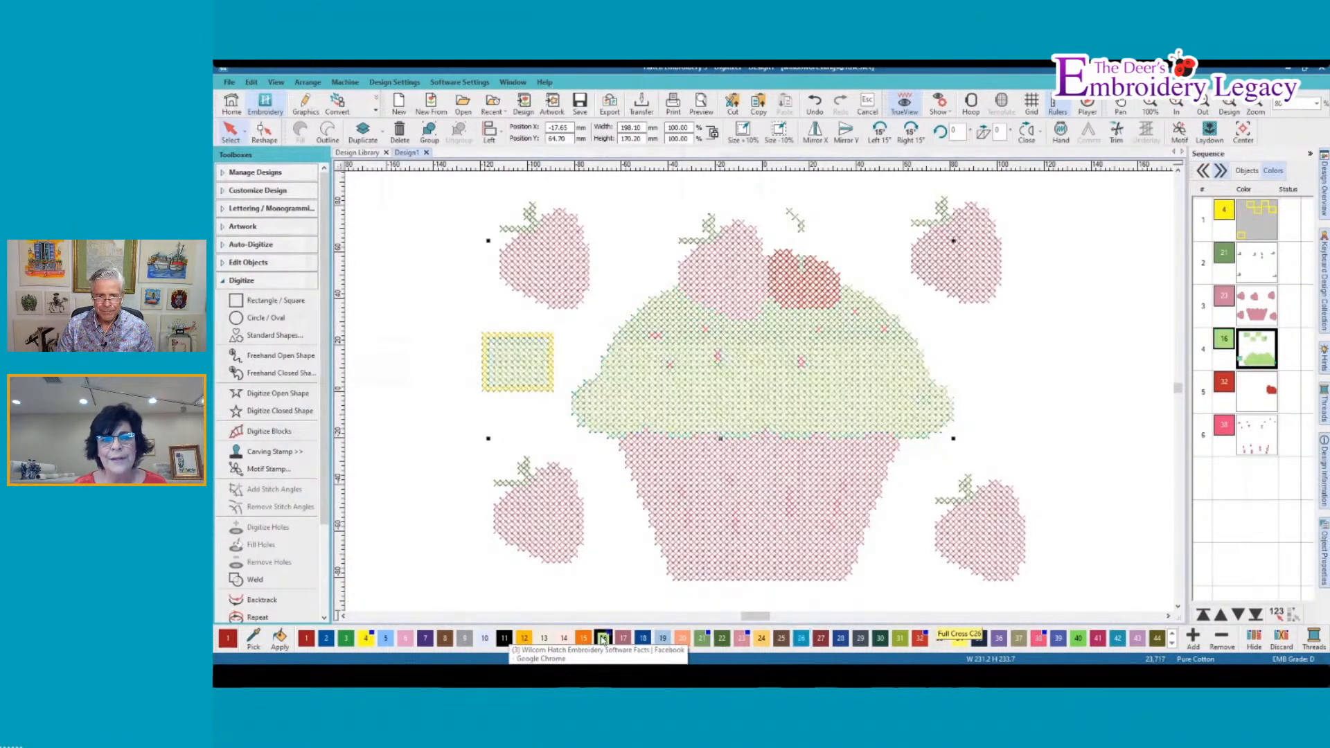
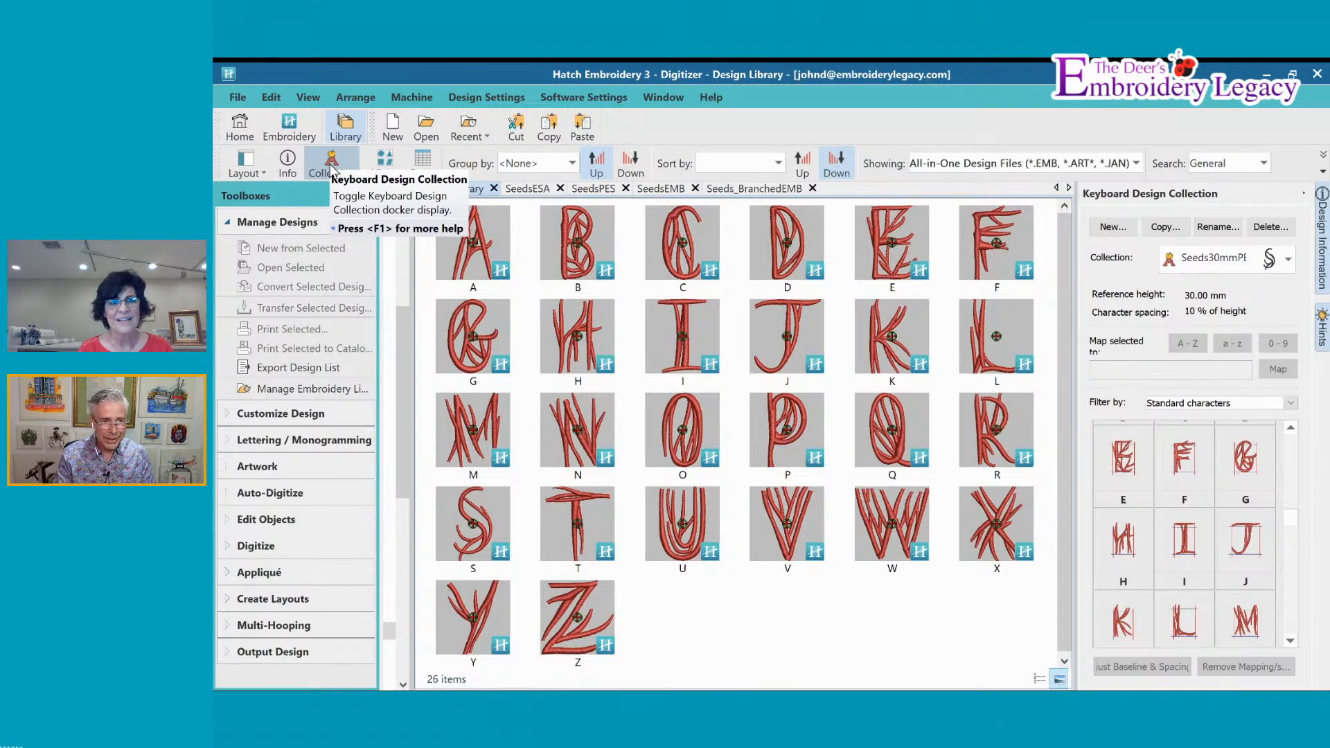
# Switch to the SeedsESA design, select the AE lettering and display its reshape points
pyautogui.click(525, 188)
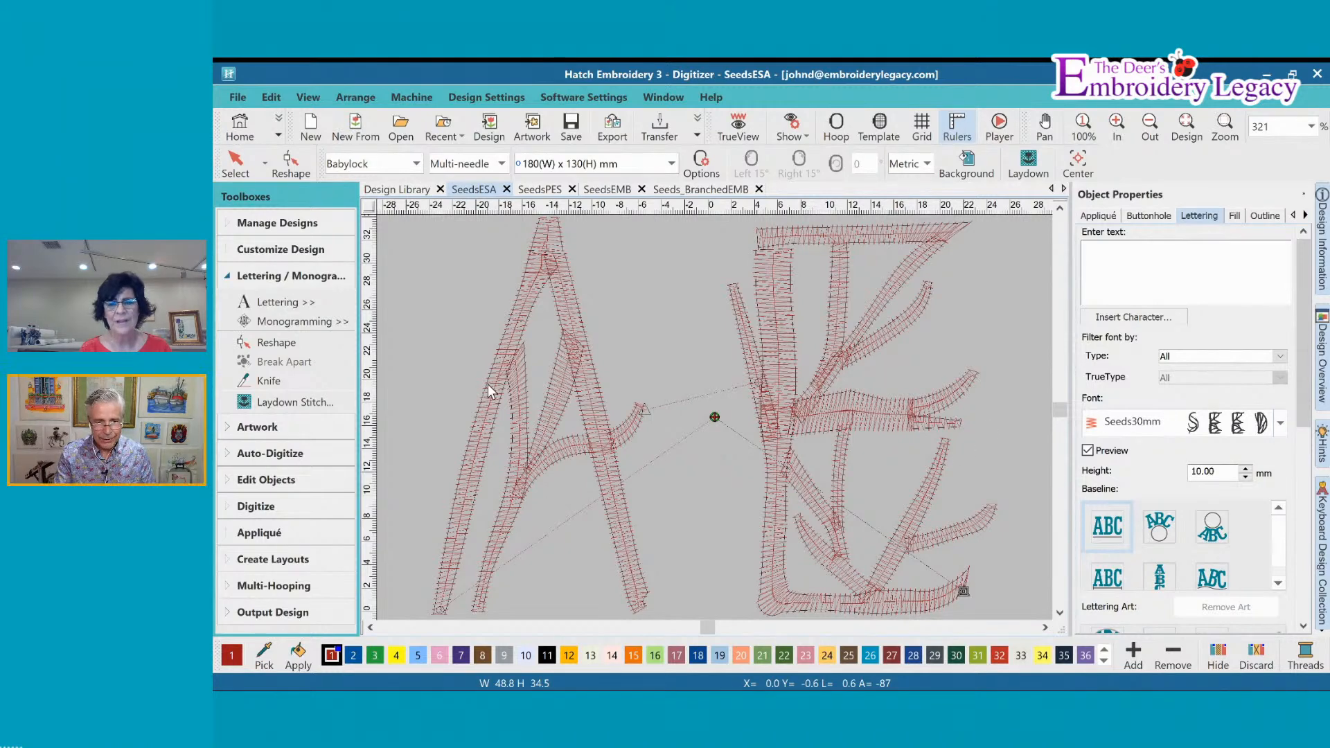
pyautogui.click(600, 414)
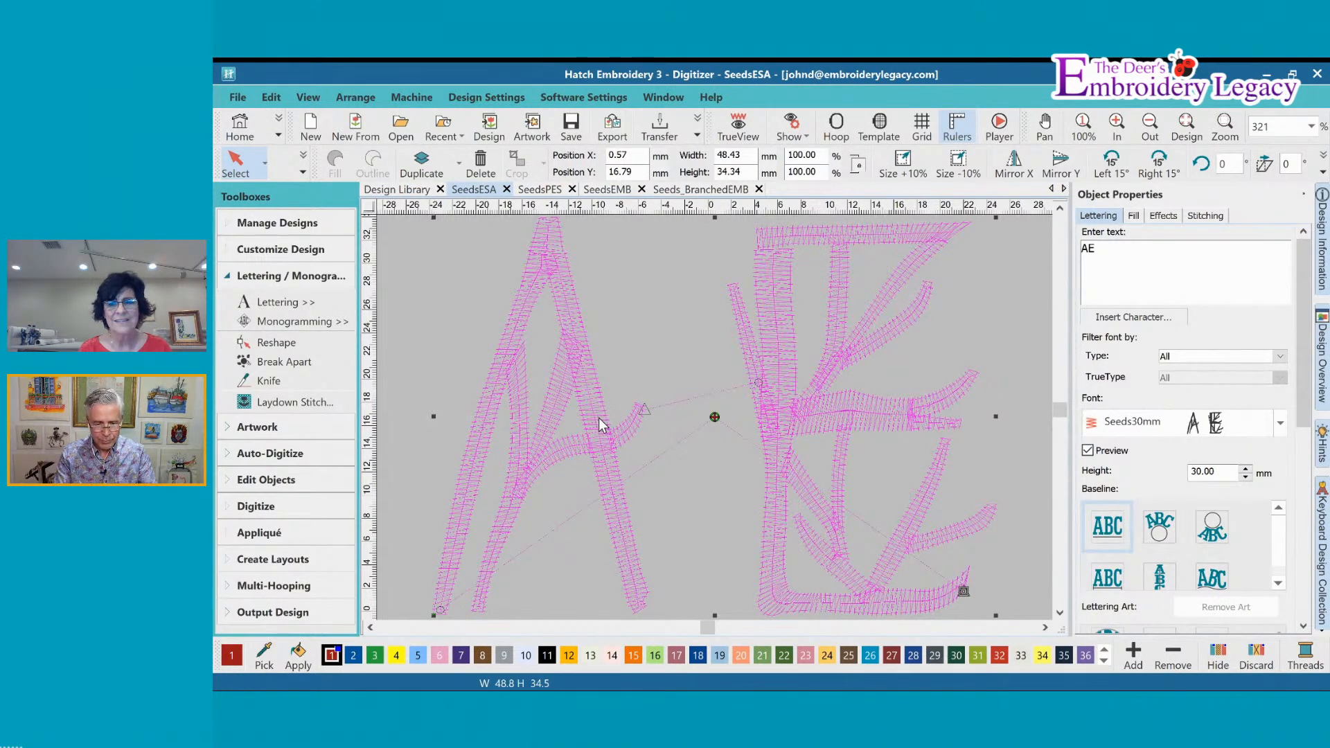
pyautogui.press('h')
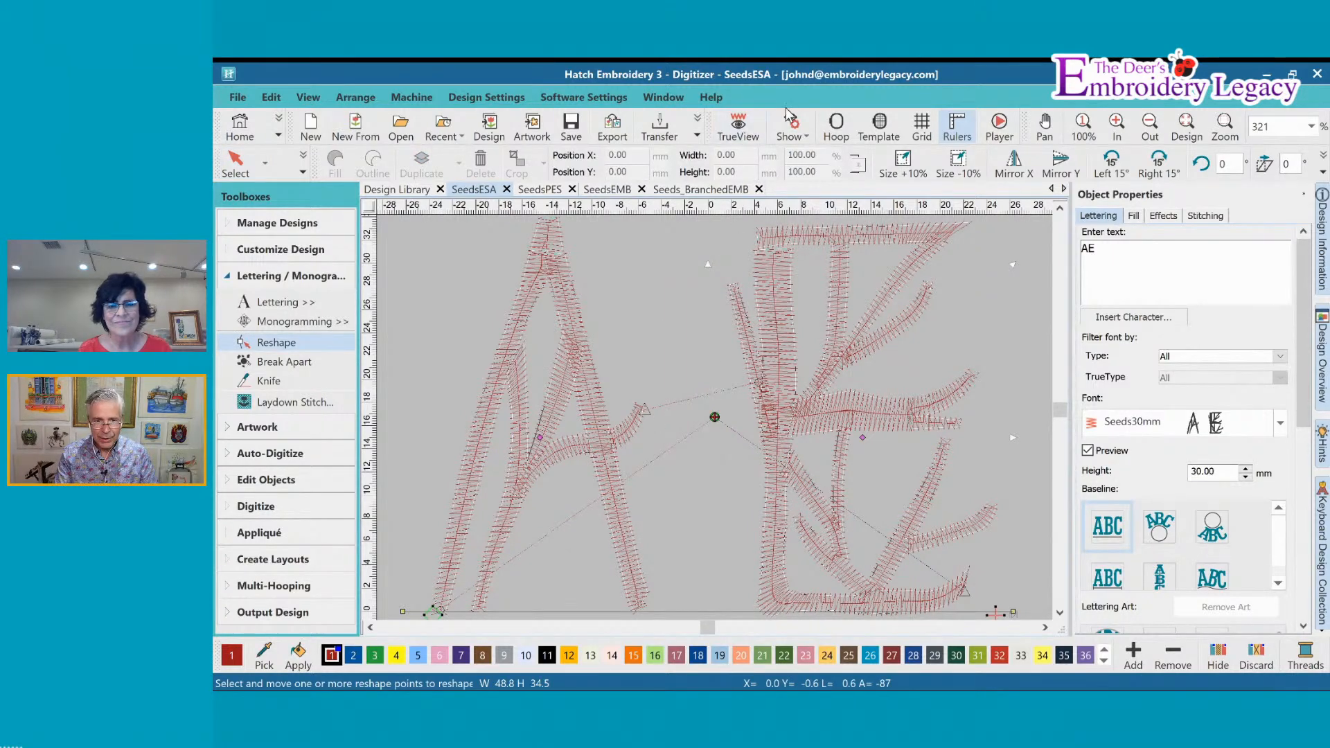
# Hide the stitches to examine the bare outlines of the AE lettering, first deselected, and with its reshape points displayed
pyautogui.click(809, 137)
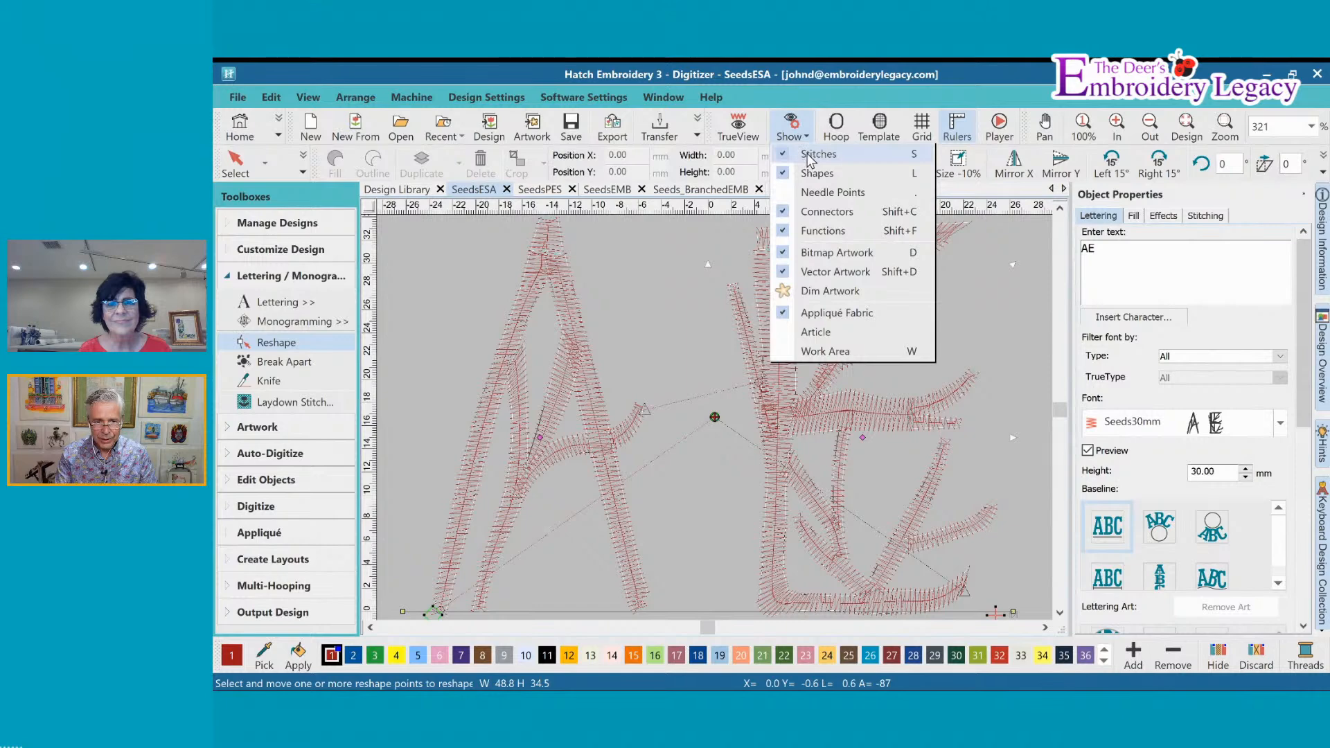
pyautogui.click(807, 155)
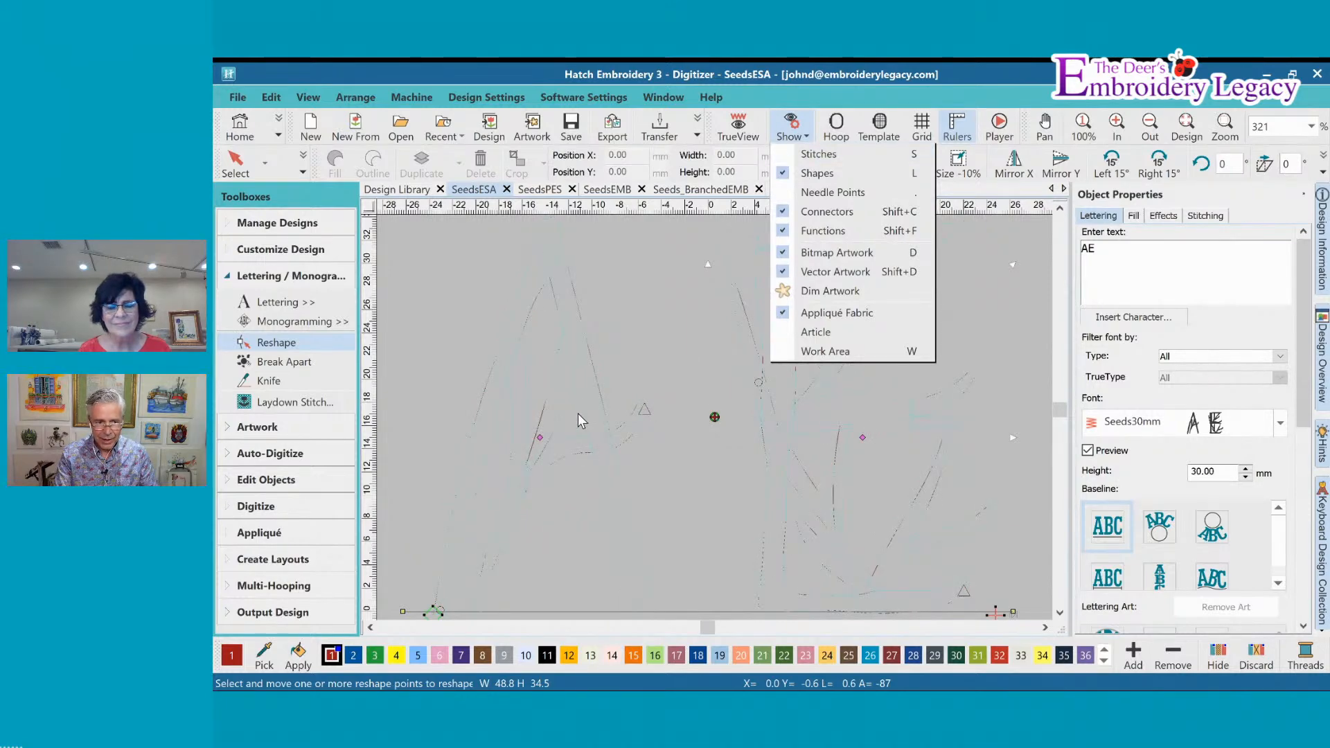
pyautogui.click(404, 311)
pyautogui.click(438, 334)
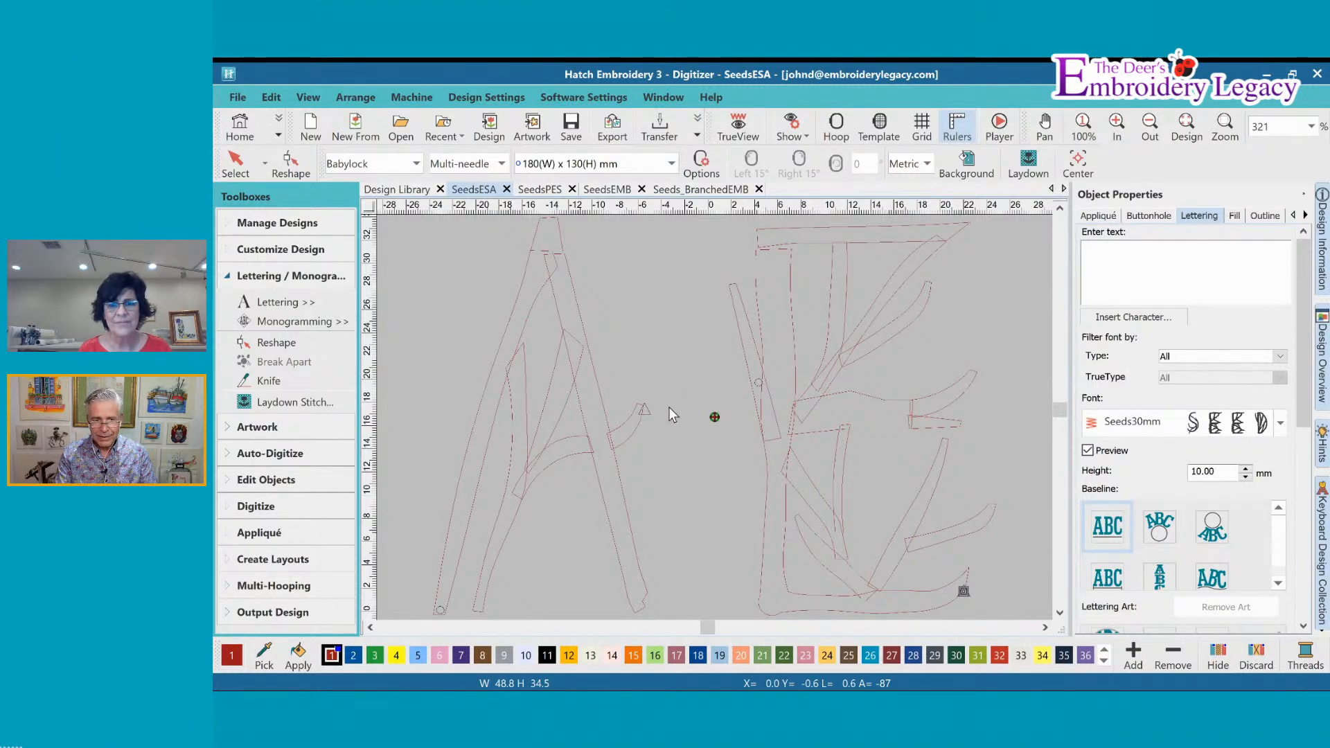
pyautogui.click(714, 416)
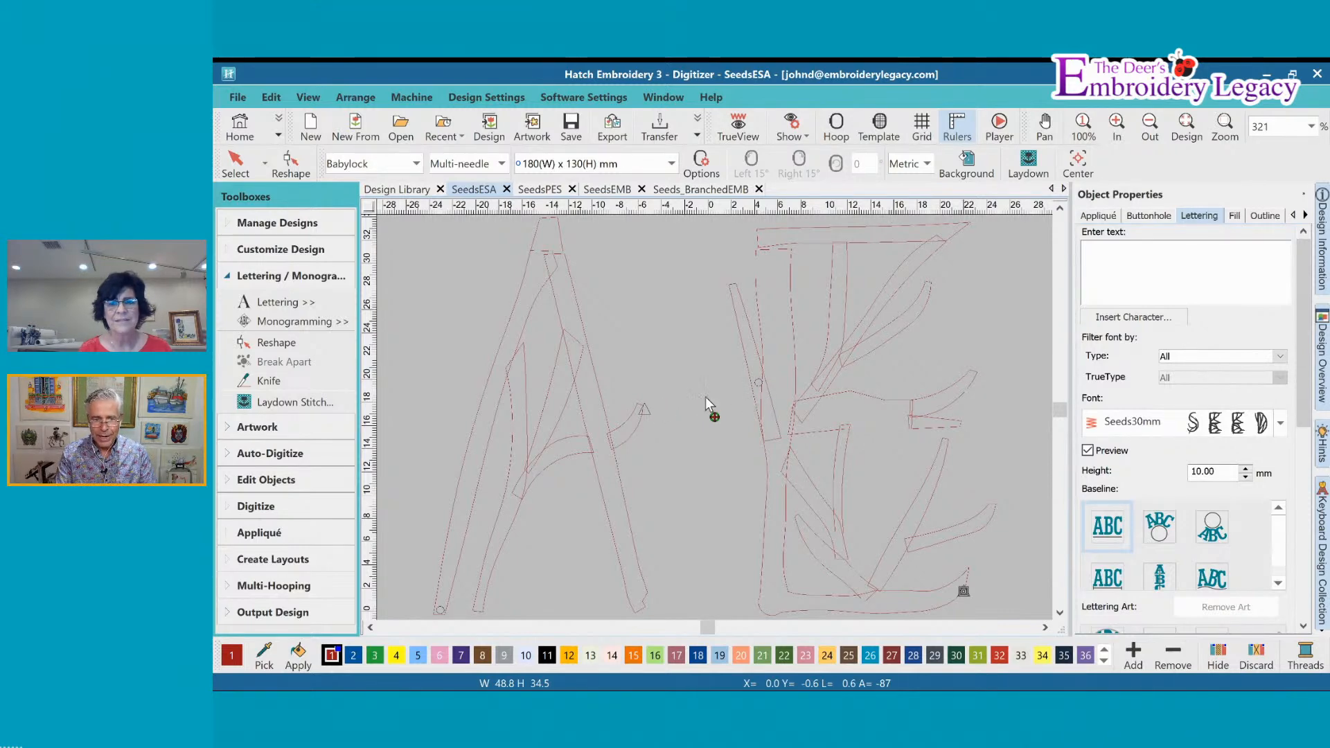
pyautogui.press('Return')
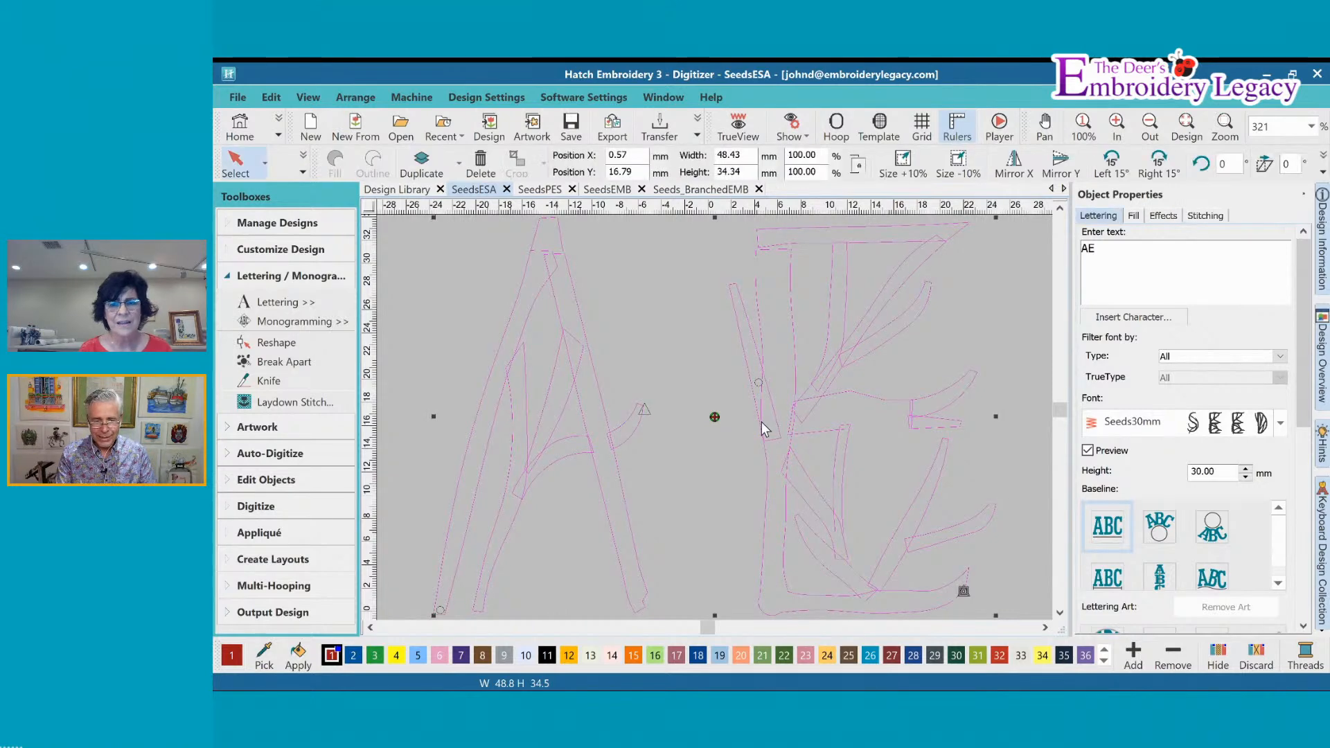
pyautogui.press('h')
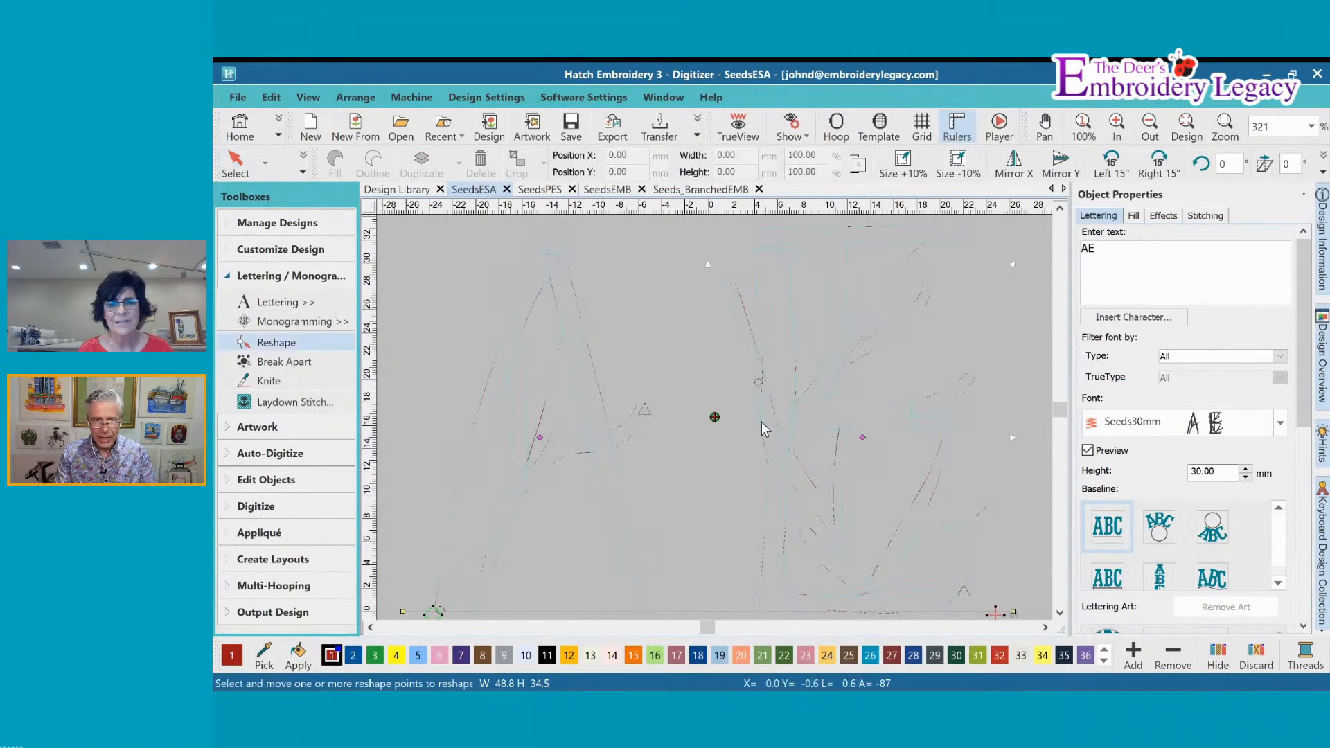
# Show the stitches again and move the letter E about 8.7 mm closer to the A by its reshape point
pyautogui.click(791, 131)
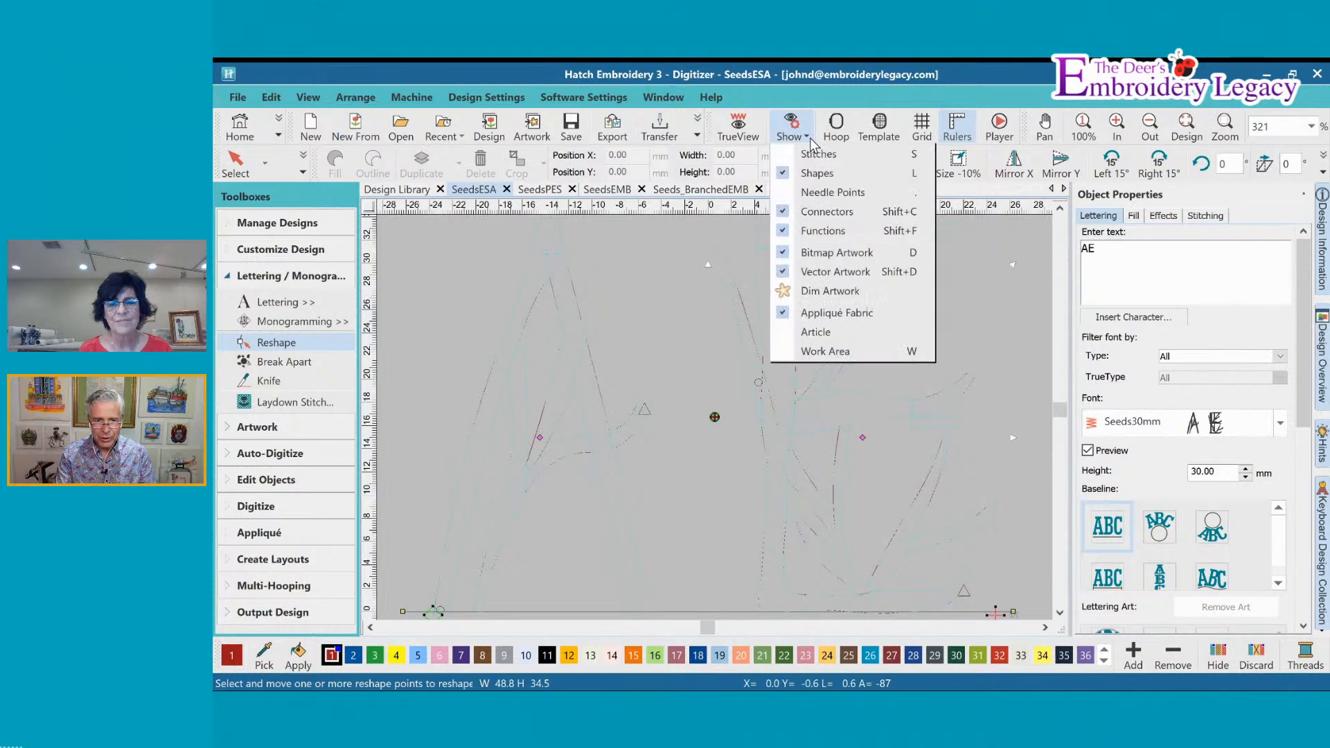
pyautogui.click(810, 159)
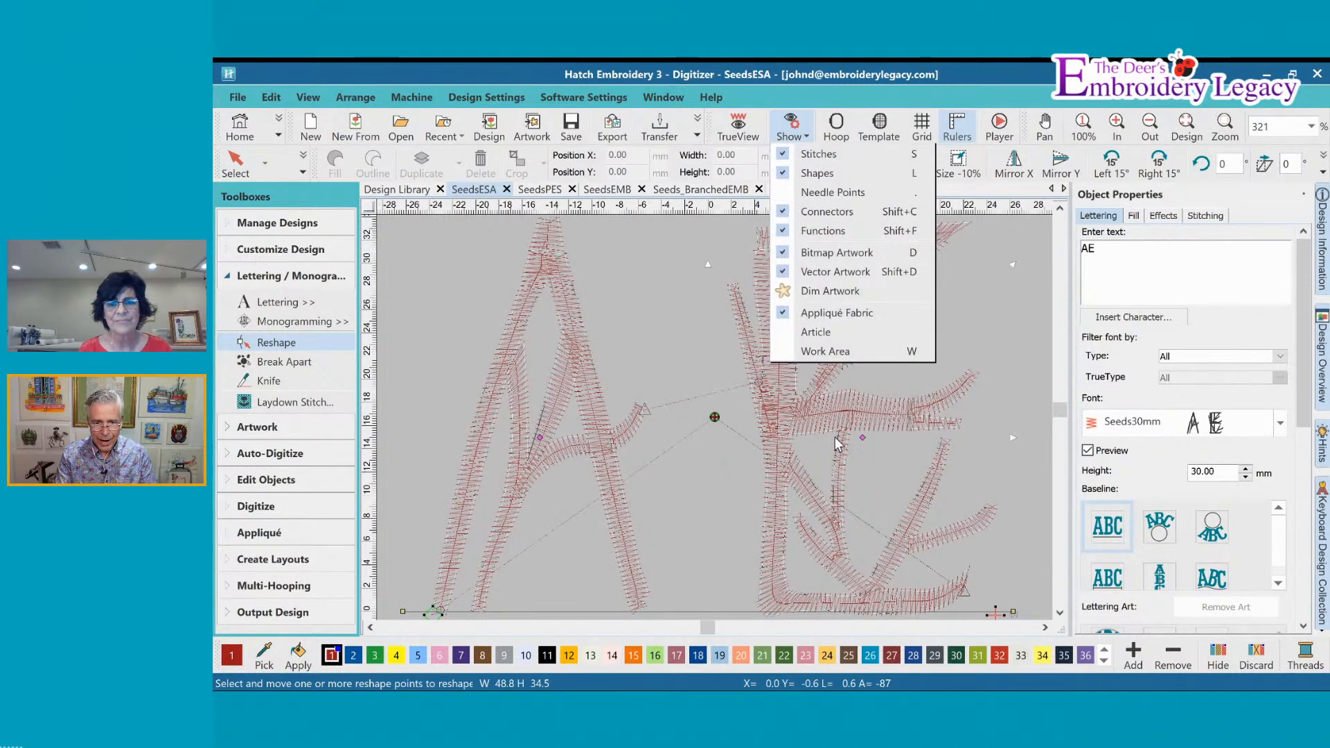
pyautogui.moveTo(862, 438); pyautogui.dragTo(762, 448)
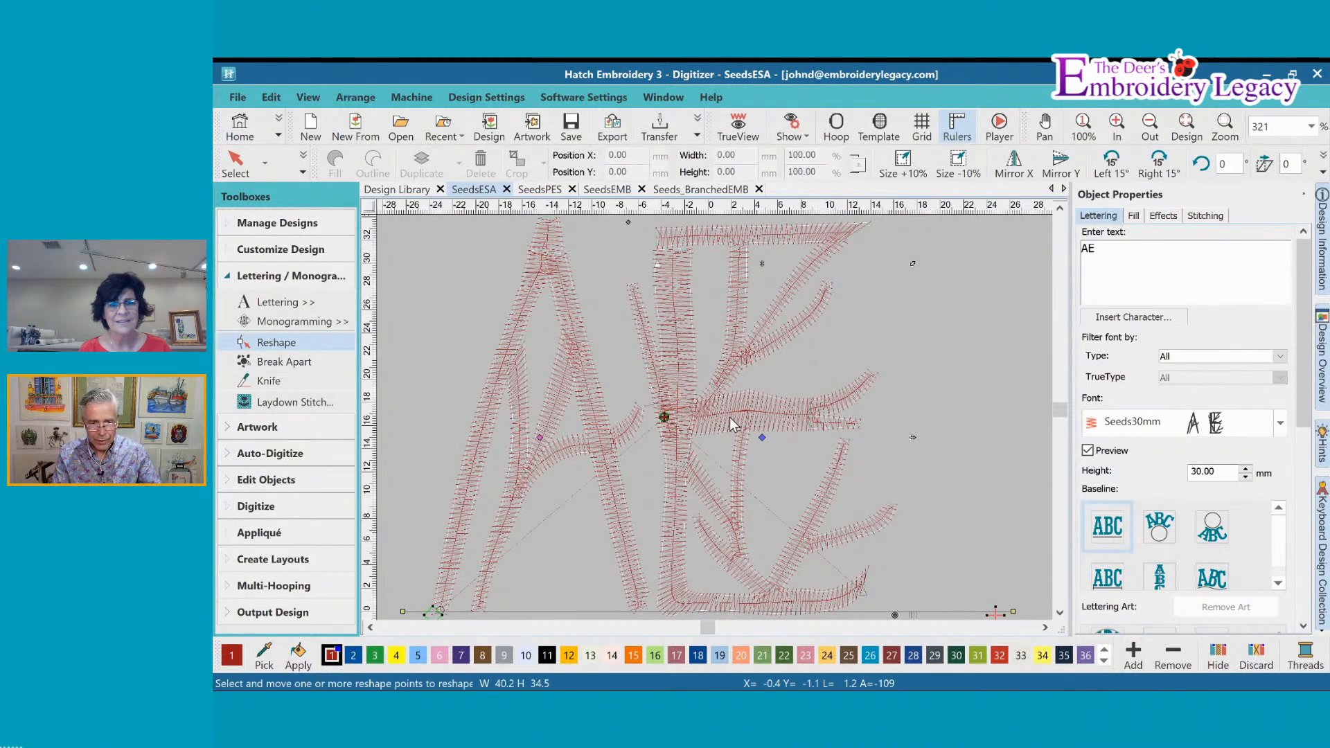
# Display the AE lettering in TrueView, leave reshaping and scale the lettering to 300% in both directions
pyautogui.press('t')
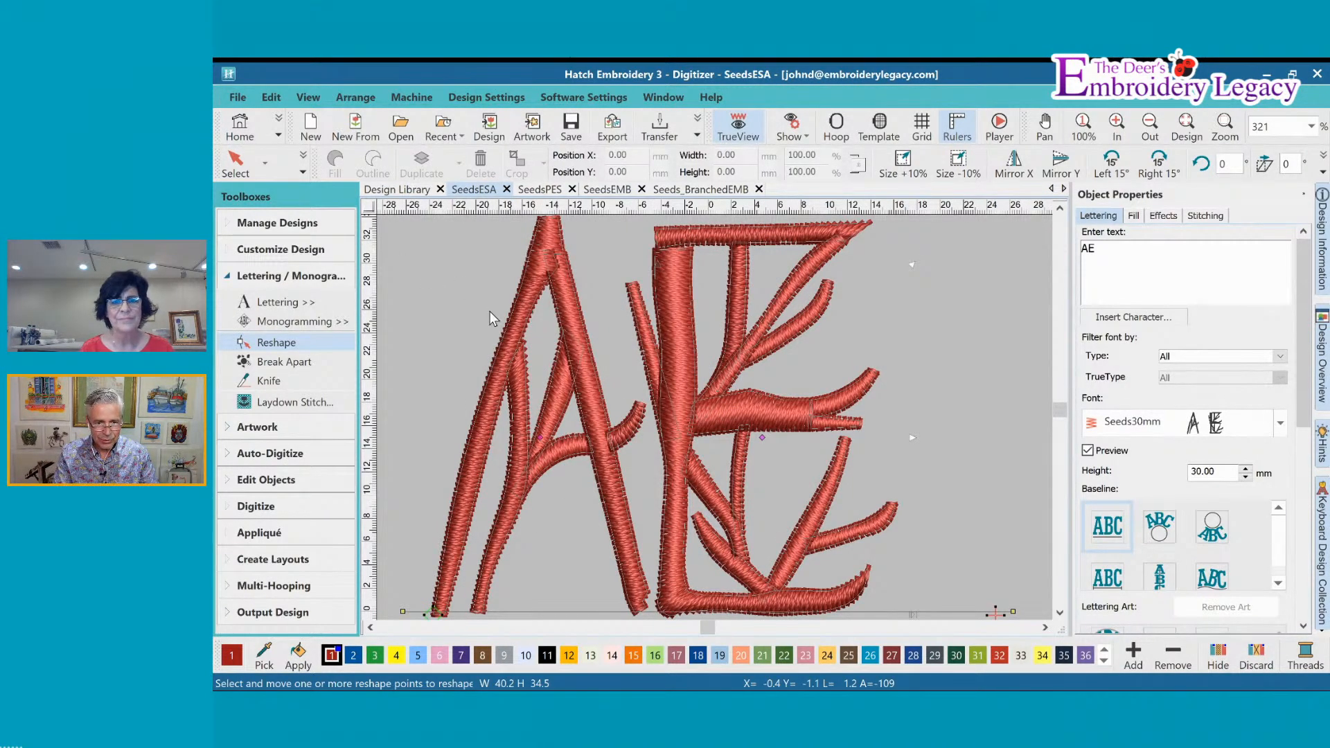
pyautogui.press('Escape')
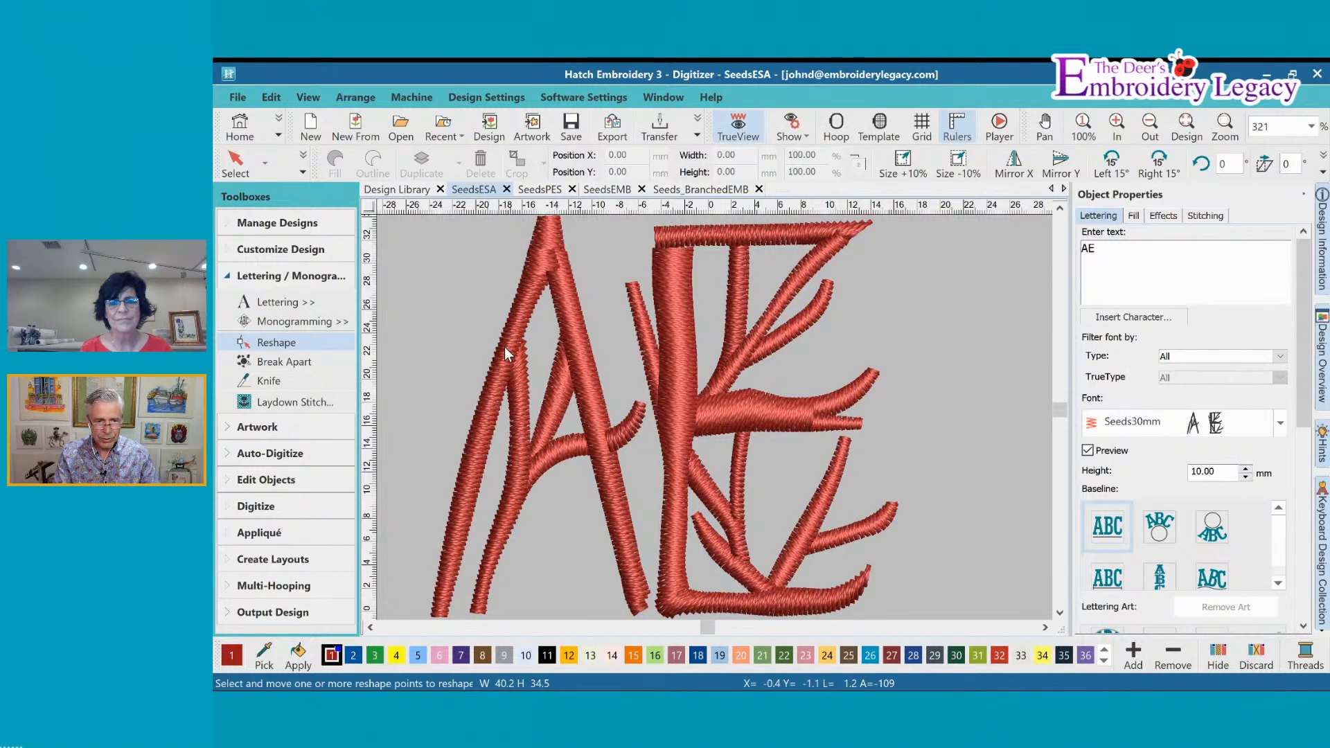
pyautogui.click(676, 409)
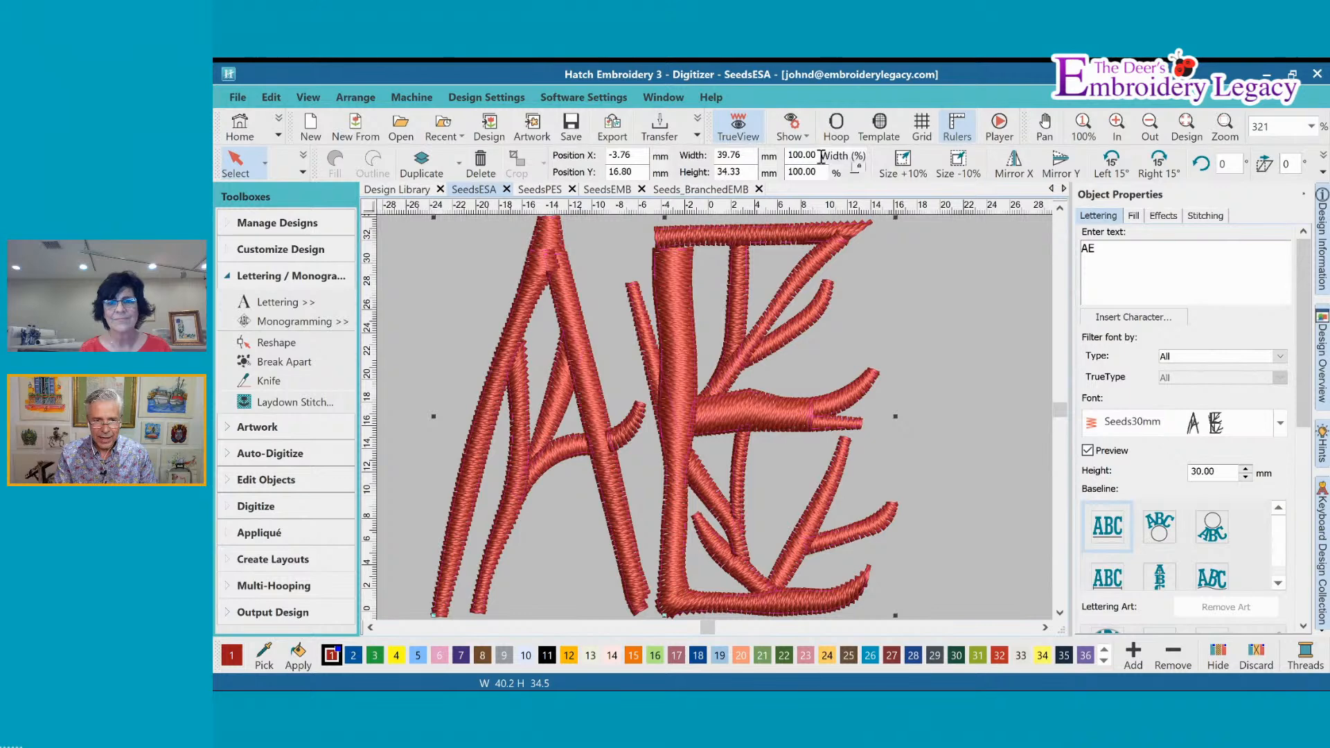
pyautogui.click(802, 155)
pyautogui.write('300')
pyautogui.press('Return')
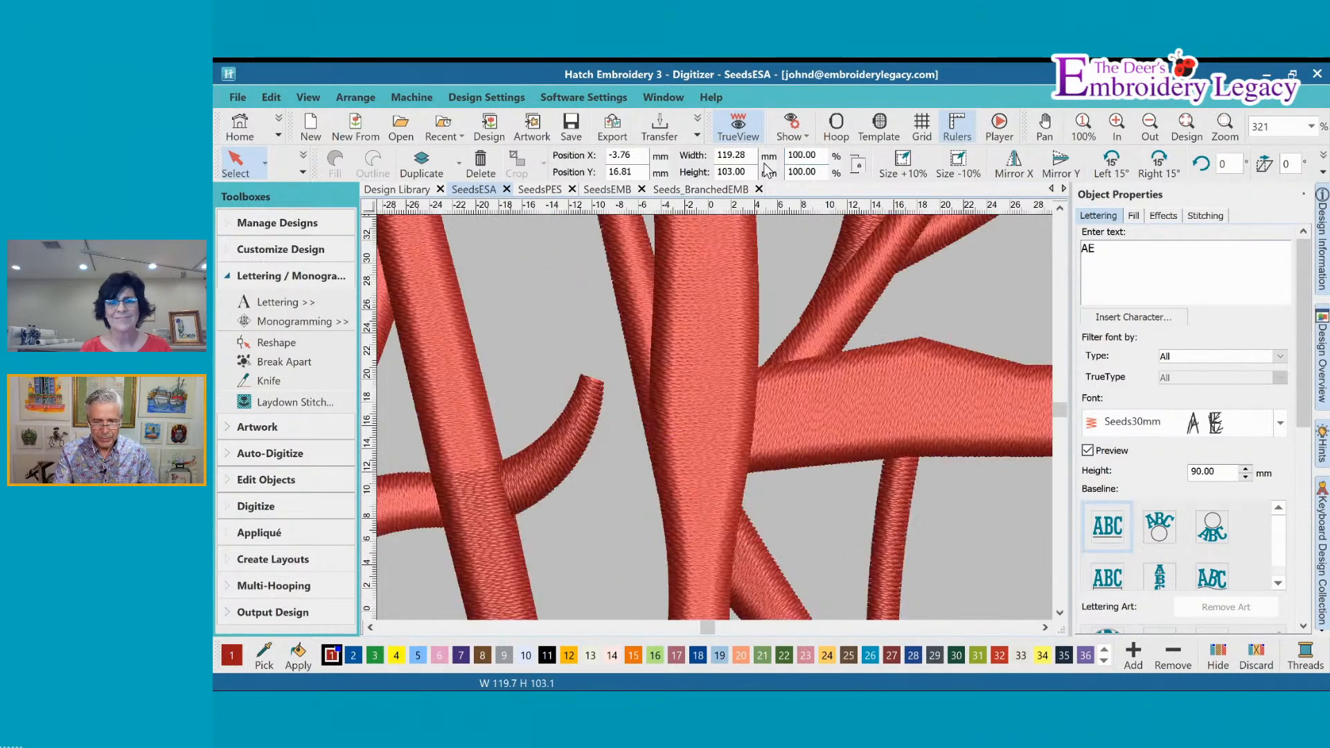
pyautogui.press('0')
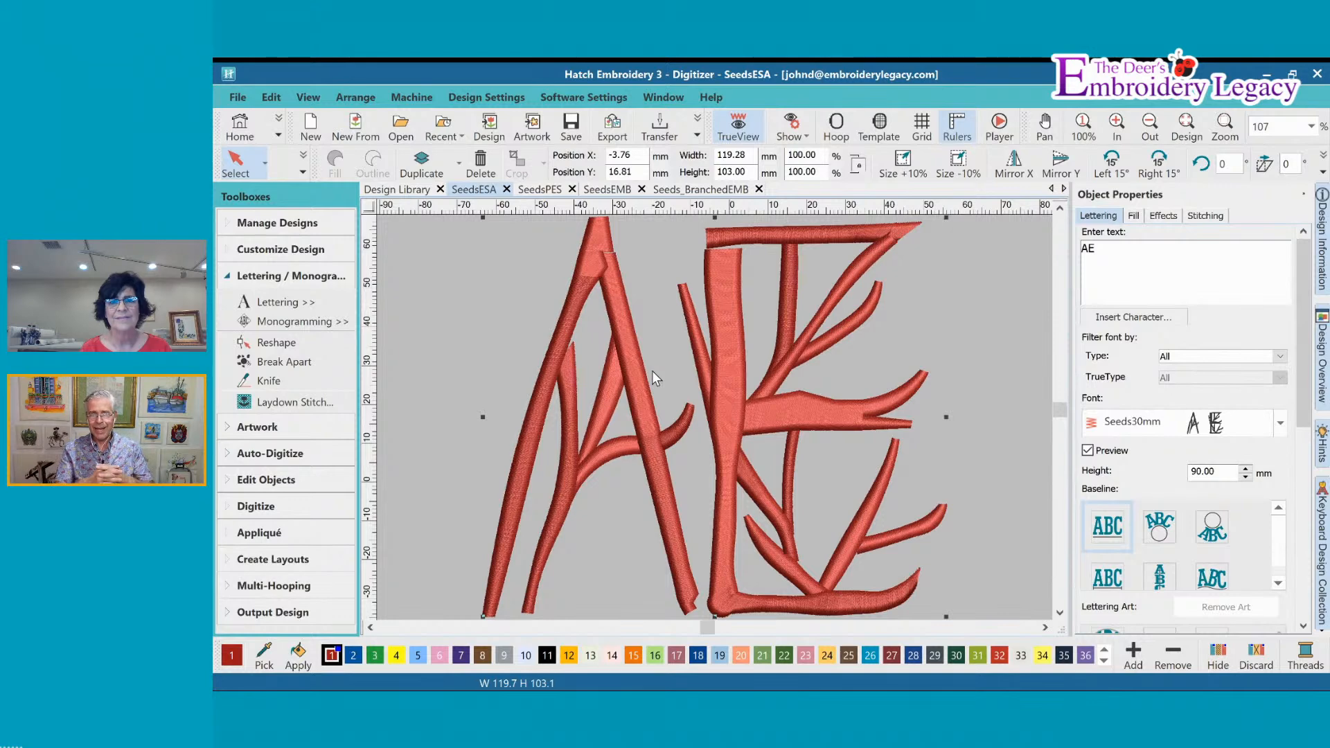
# Change the AE lettering's fill stitch type to Tatami and display its effects properties
pyautogui.click(1133, 216)
pyautogui.click(1099, 300)
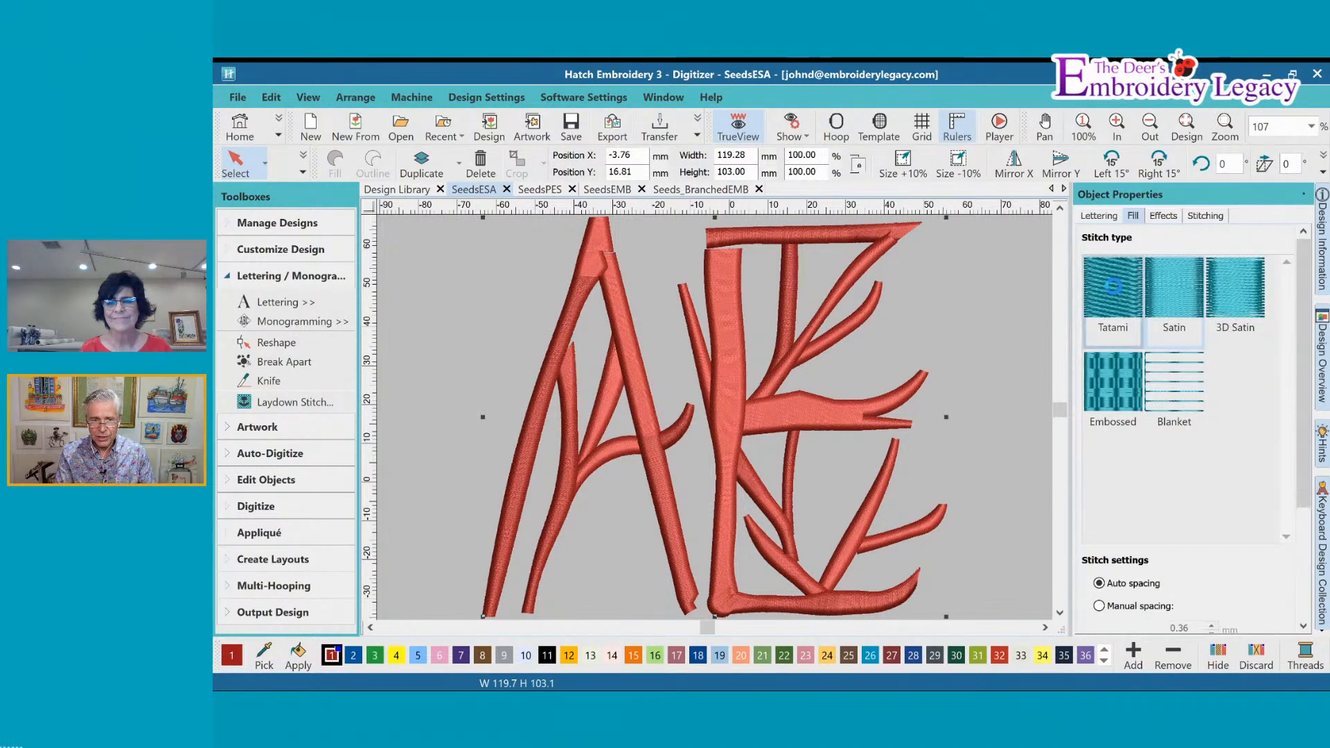
pyautogui.click(1163, 216)
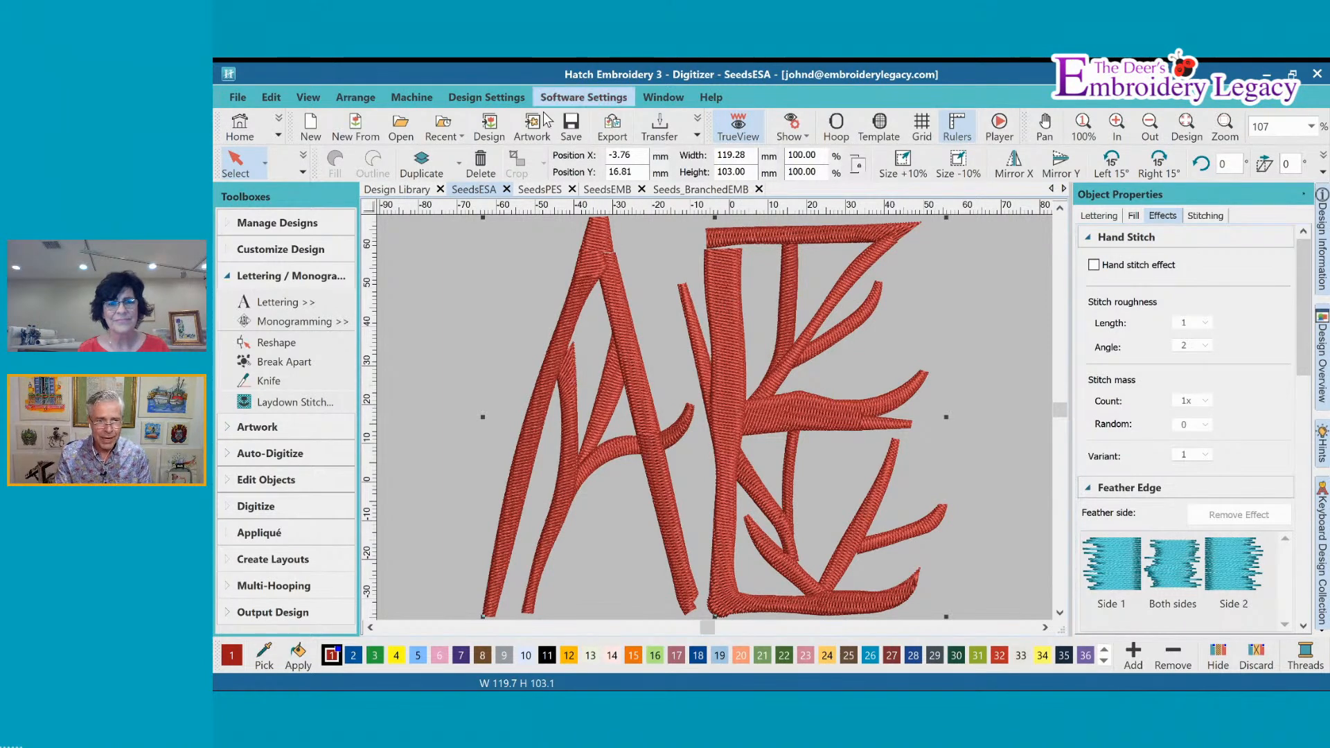
# Switch to the SeedsPES design and reshape its AE lettering, moving the E about 4.8 mm closer to the A
pyautogui.click(541, 191)
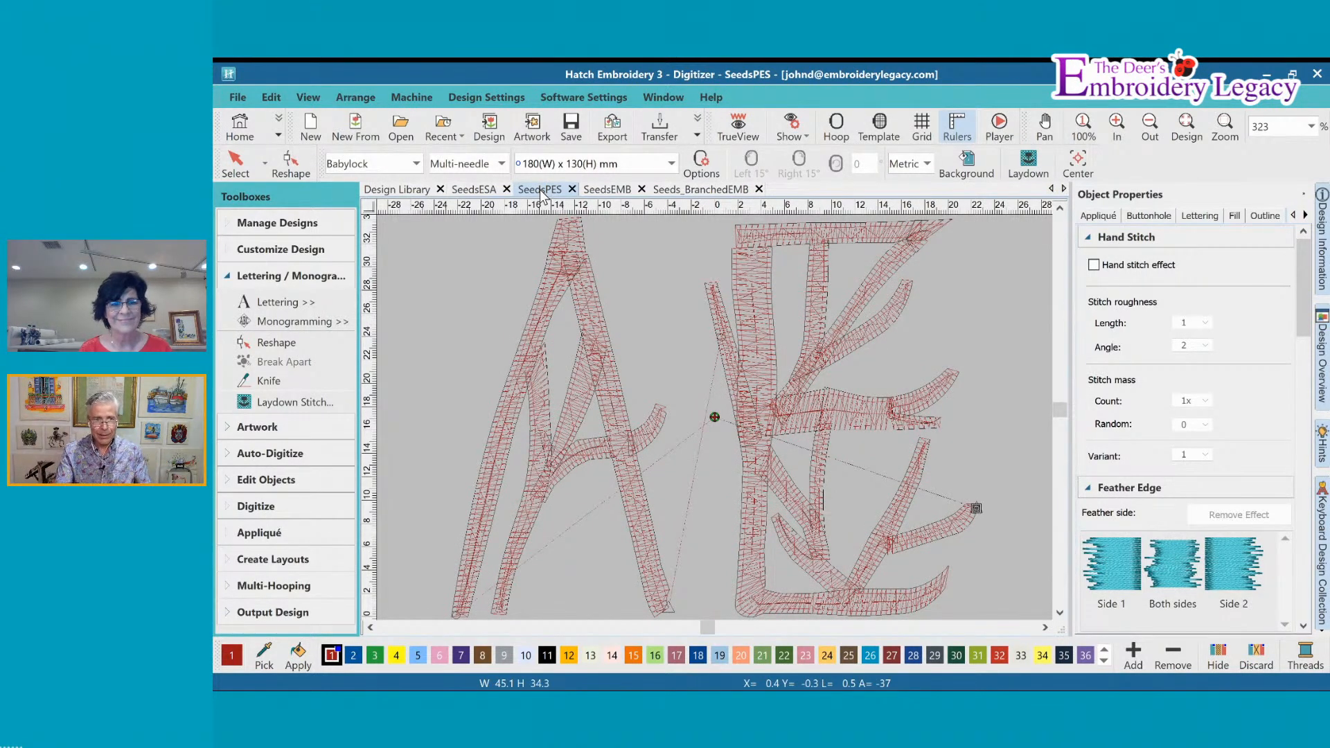
pyautogui.click(598, 360)
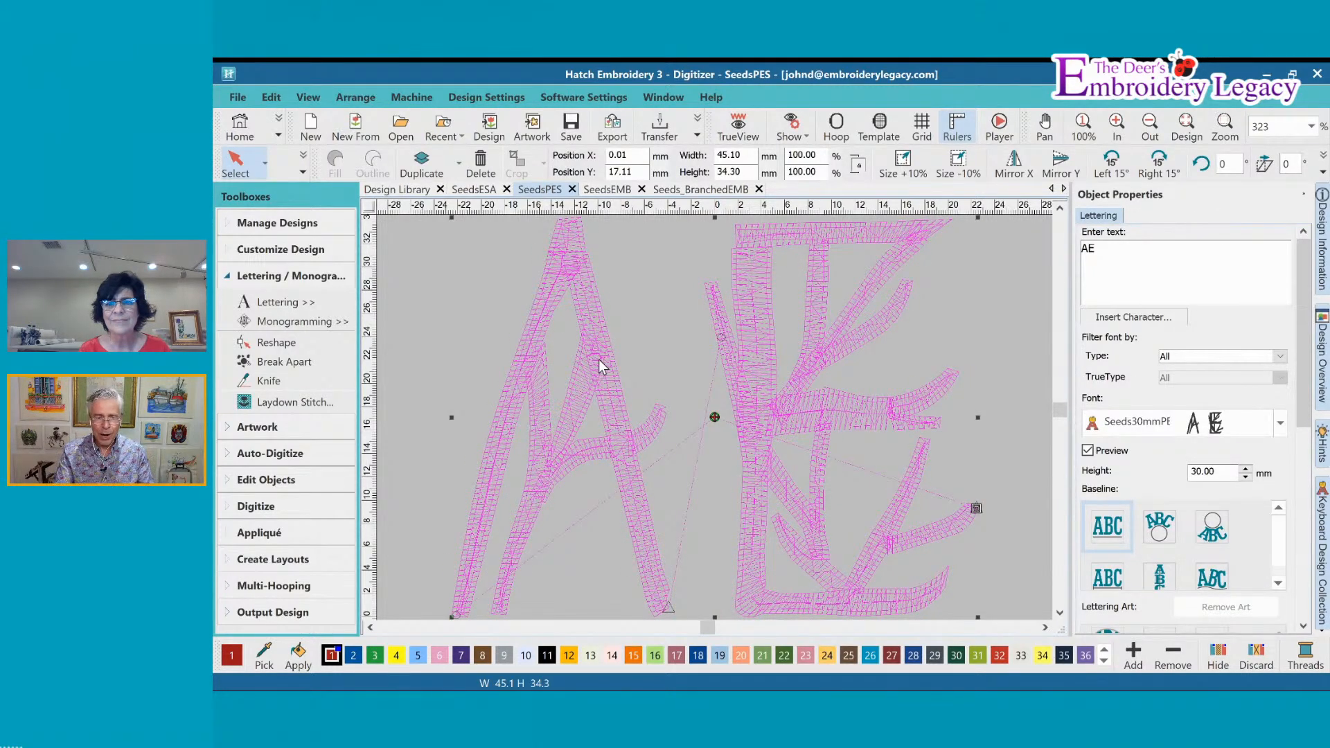
pyautogui.press('h')
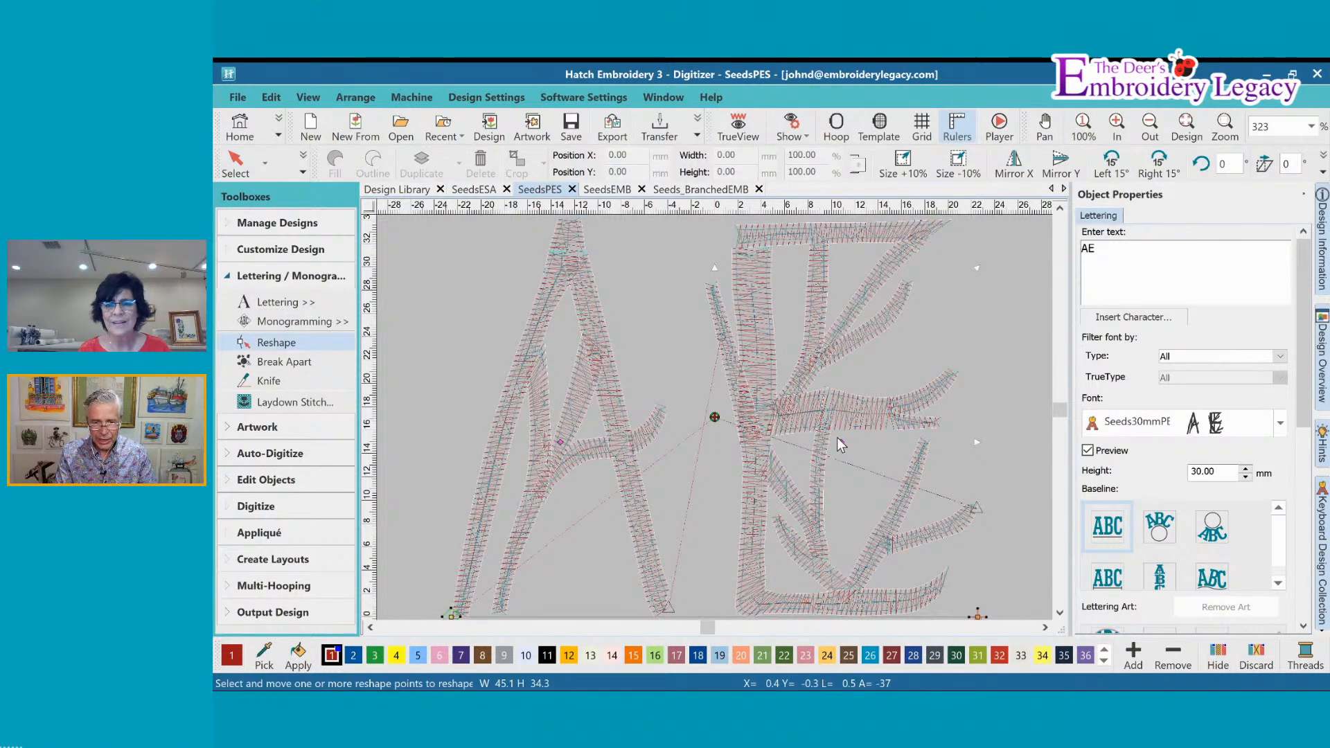
pyautogui.moveTo(843, 445); pyautogui.dragTo(786, 447)
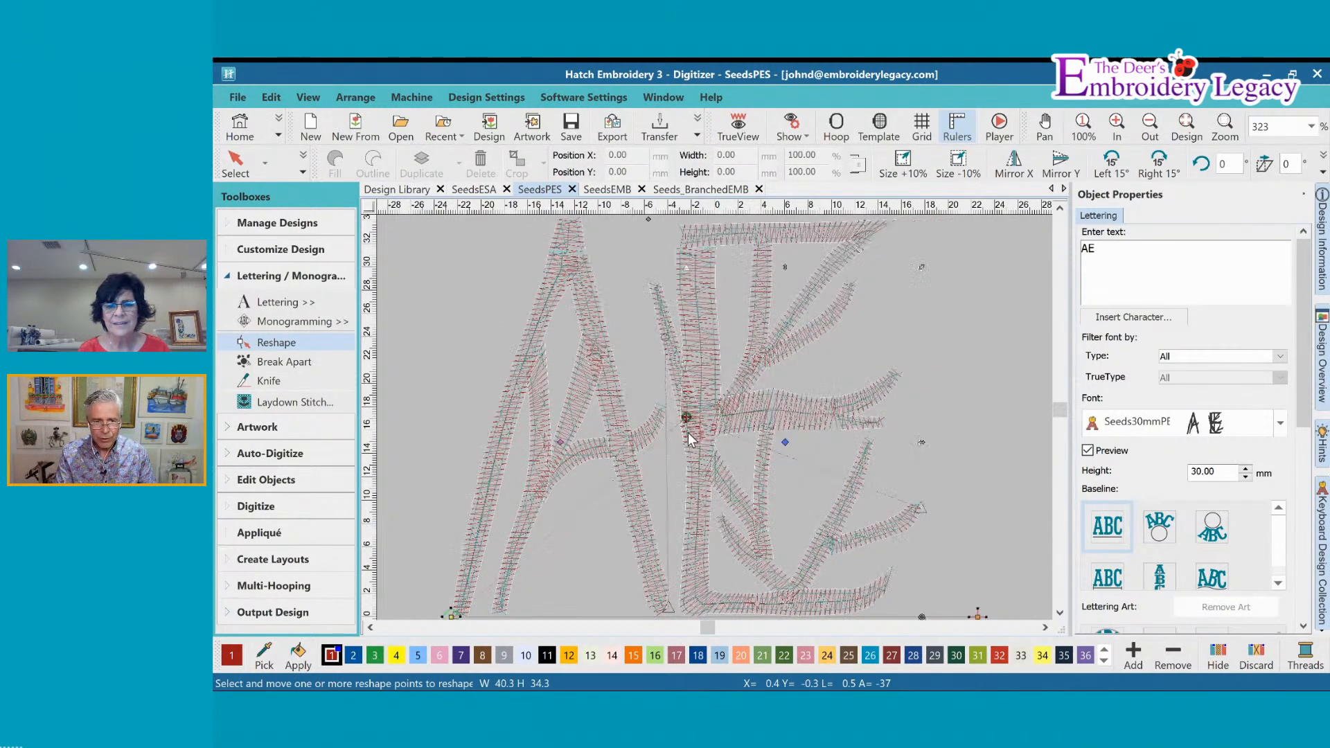
pyautogui.click(450, 355)
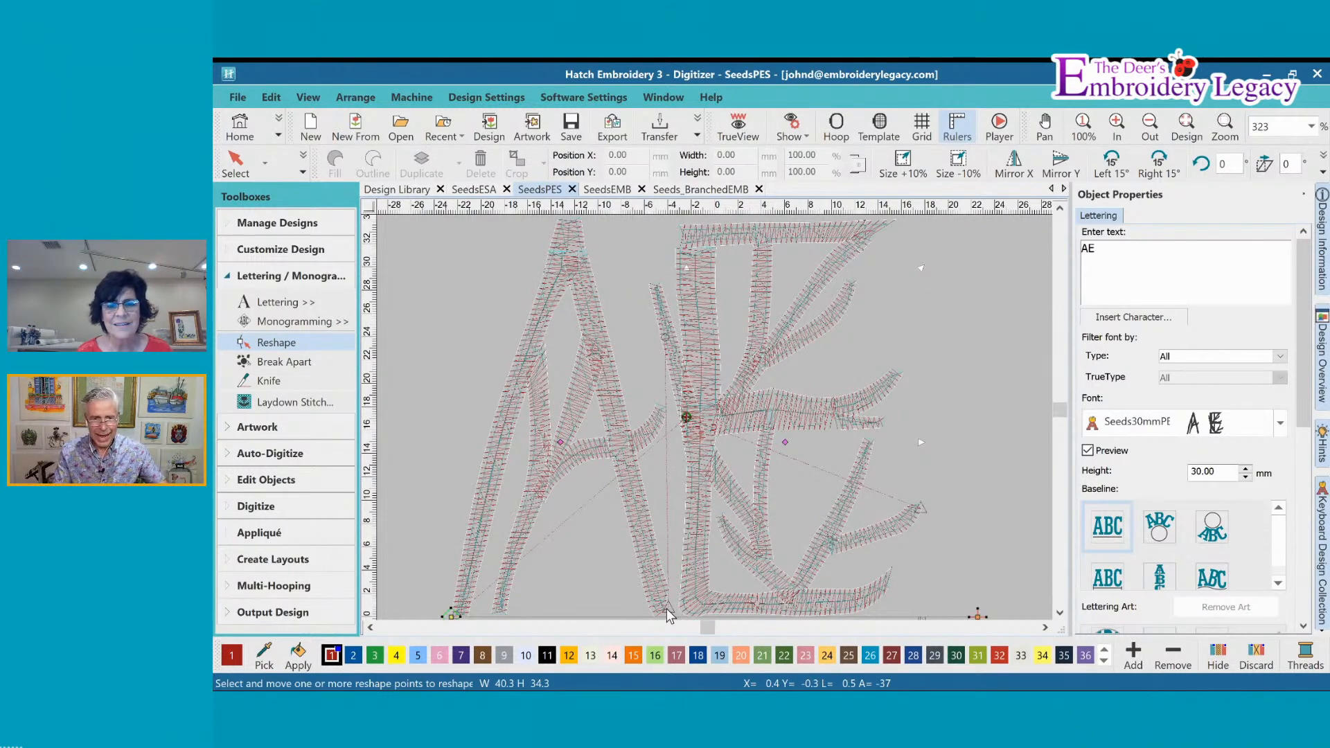
pyautogui.press('Escape')
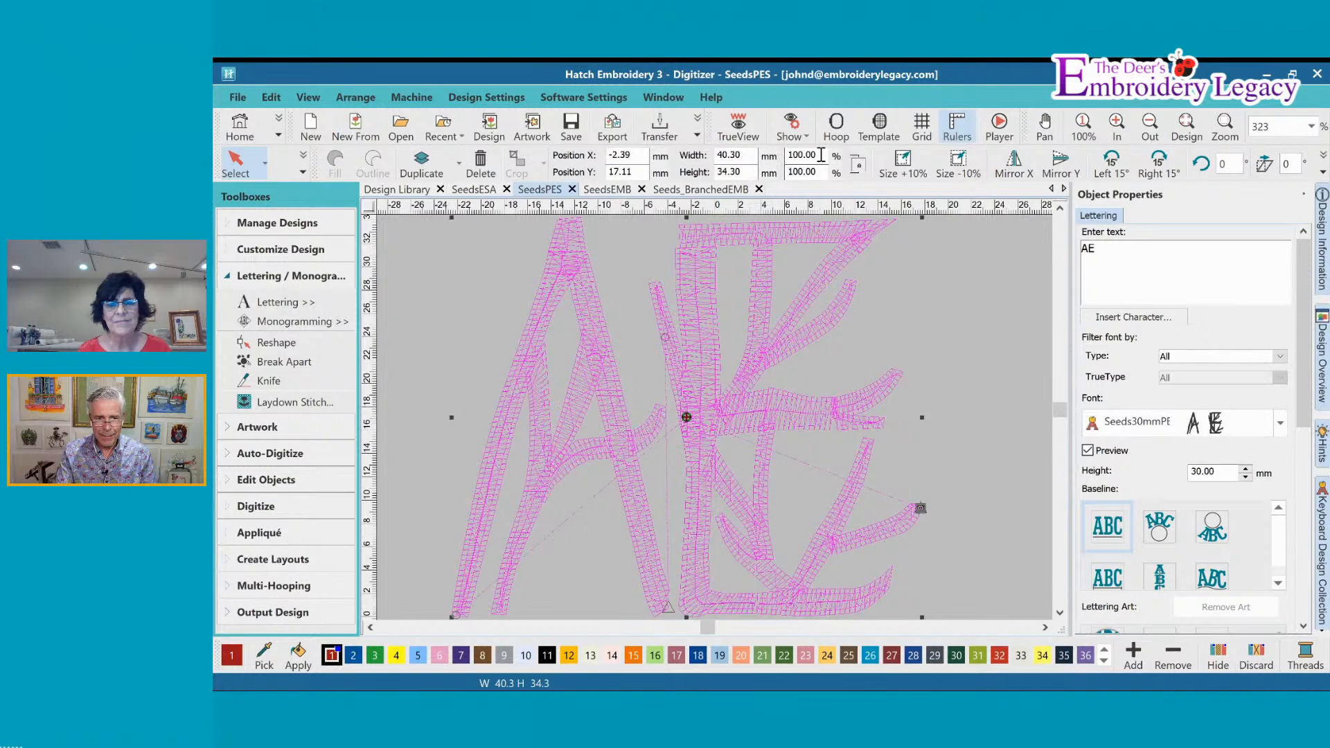
# Scale the SeedsPES AE lettering to 200% in width and height, then deselect it
pyautogui.click(805, 155)
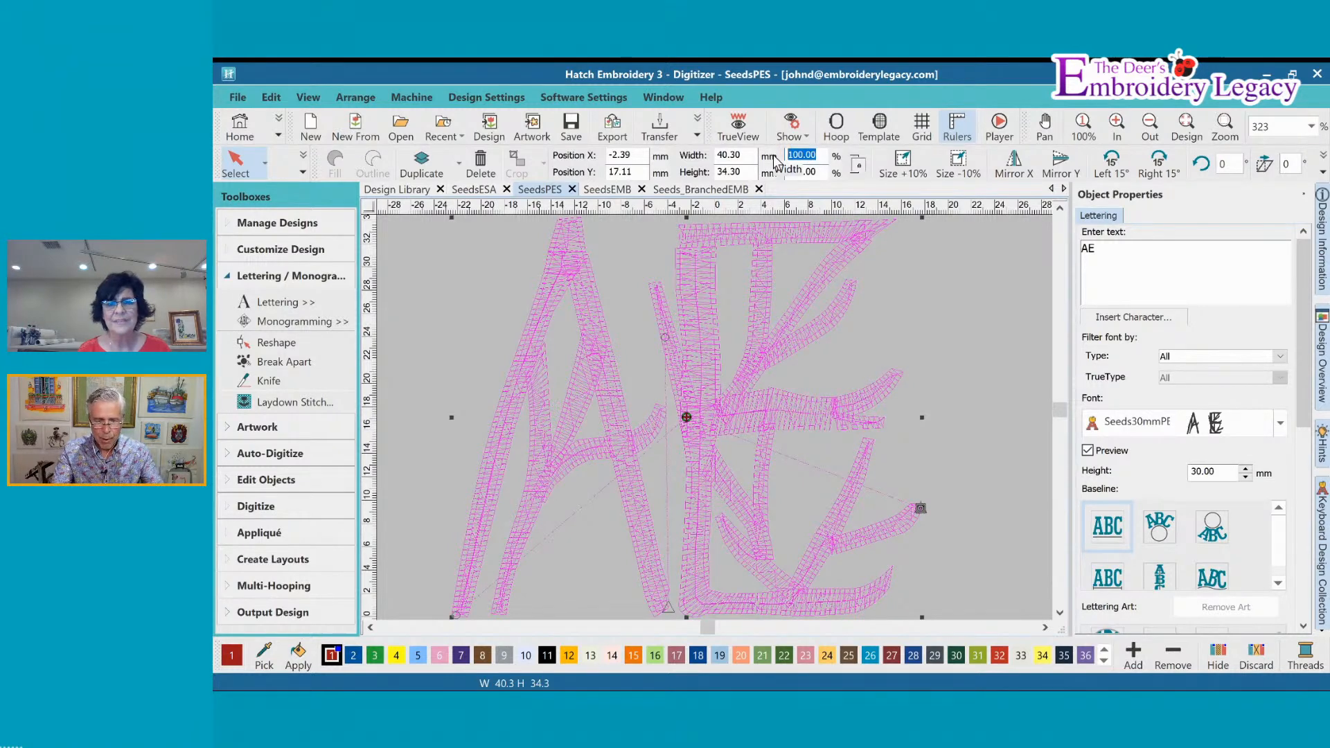
pyautogui.write('200')
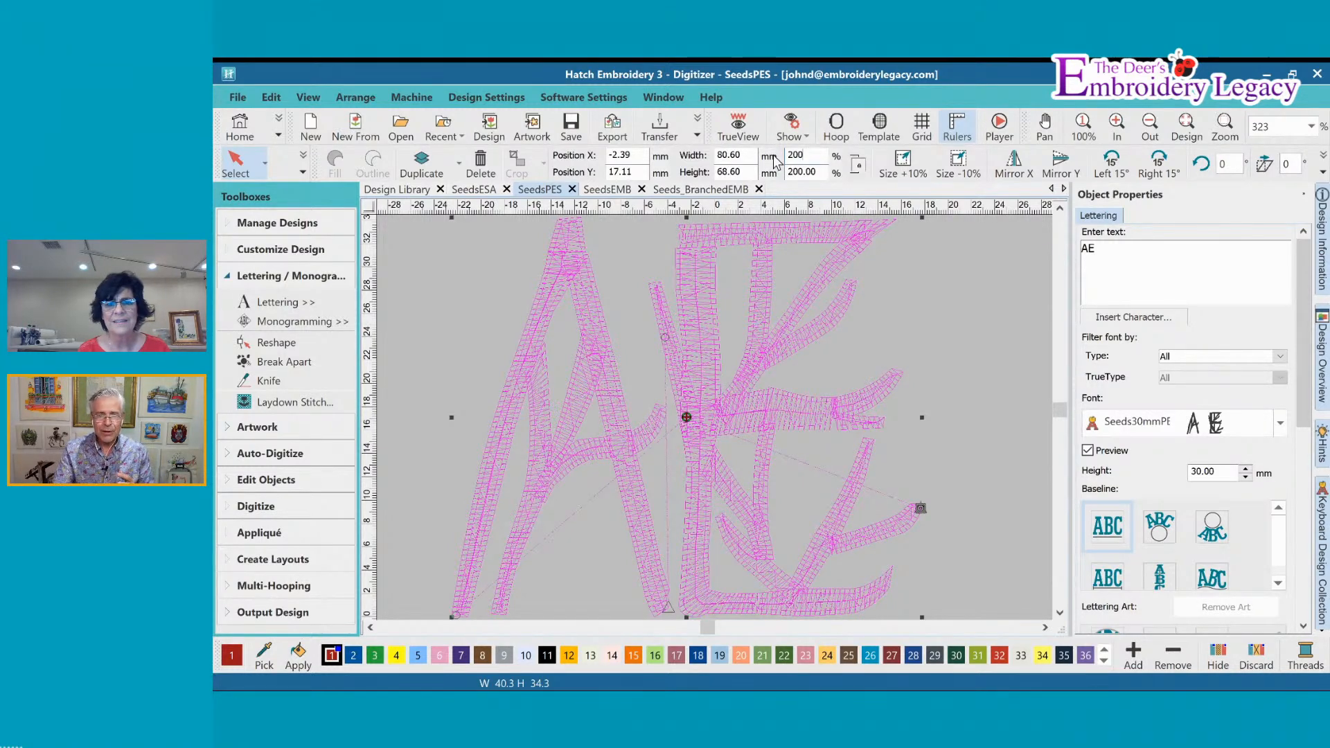
pyautogui.press('Return')
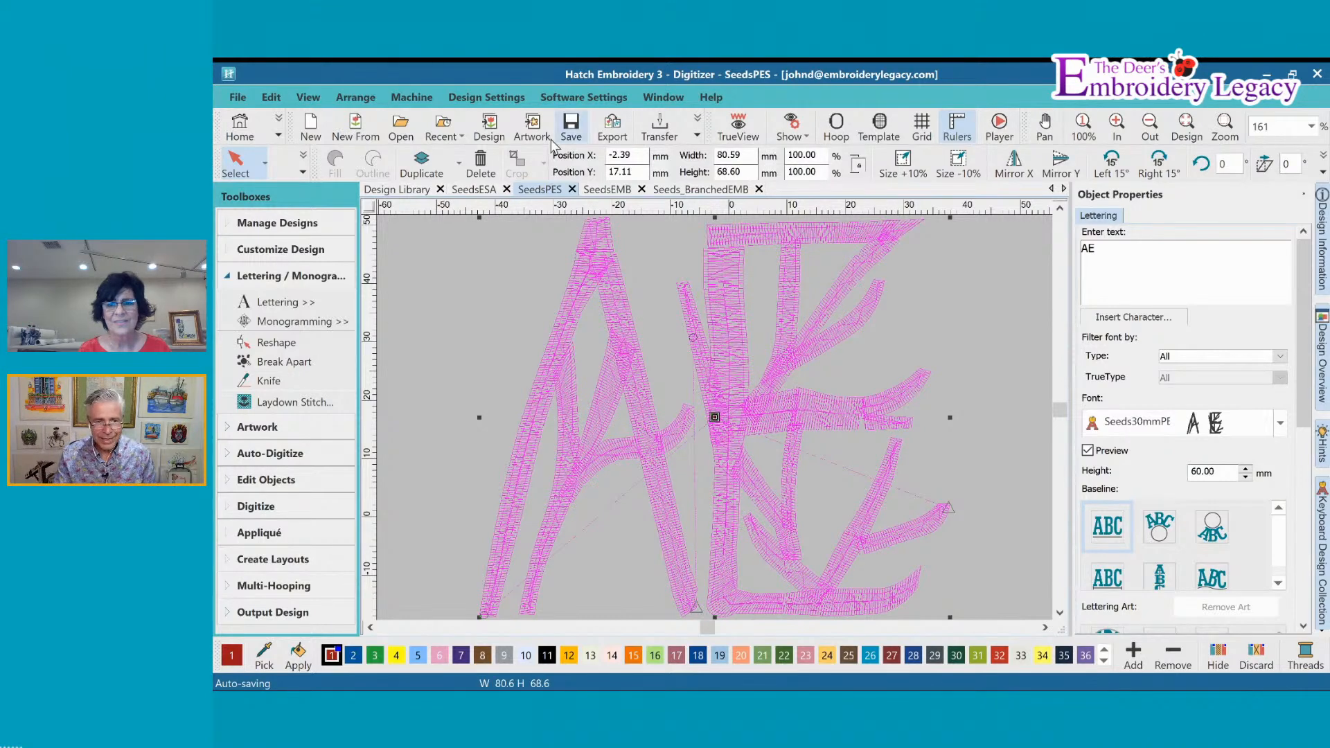
pyautogui.click(420, 313)
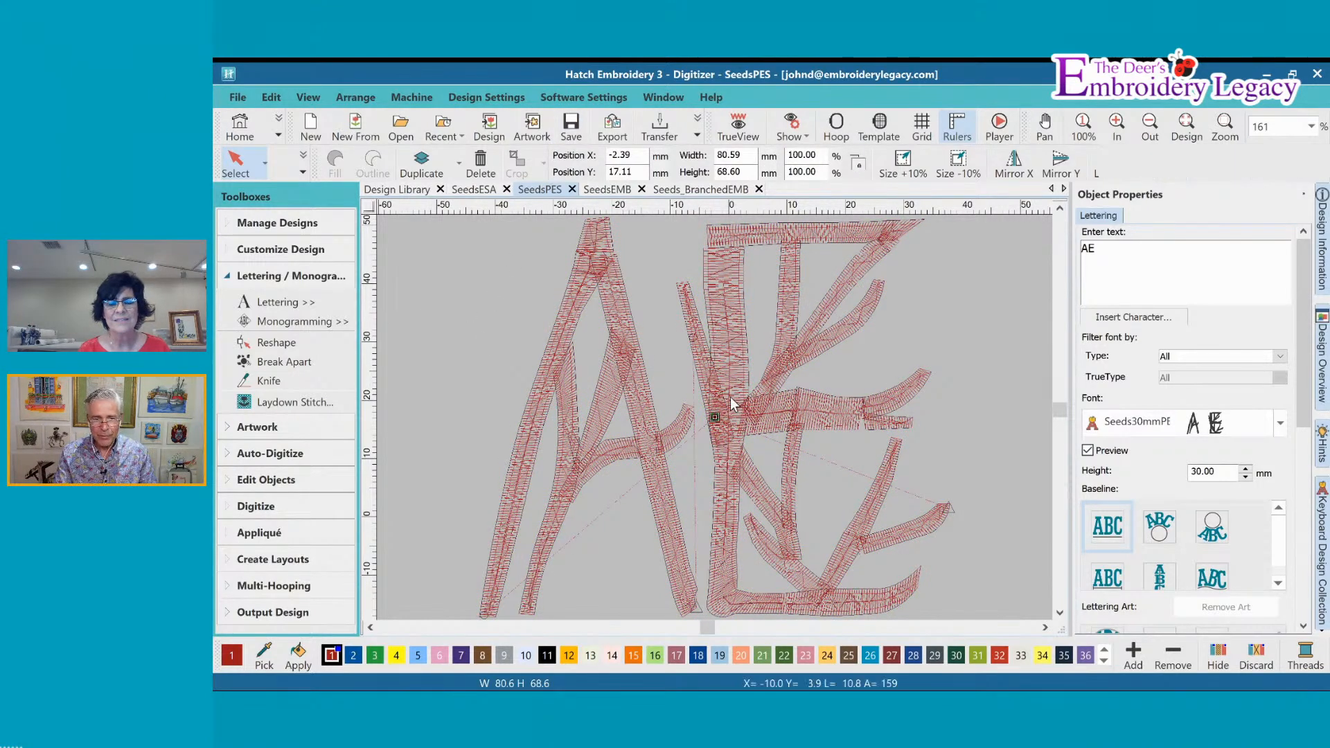
# Select the SeedsPES lettering and break it apart twice, into separate letters and into individual stitch objects
pyautogui.click(805, 422)
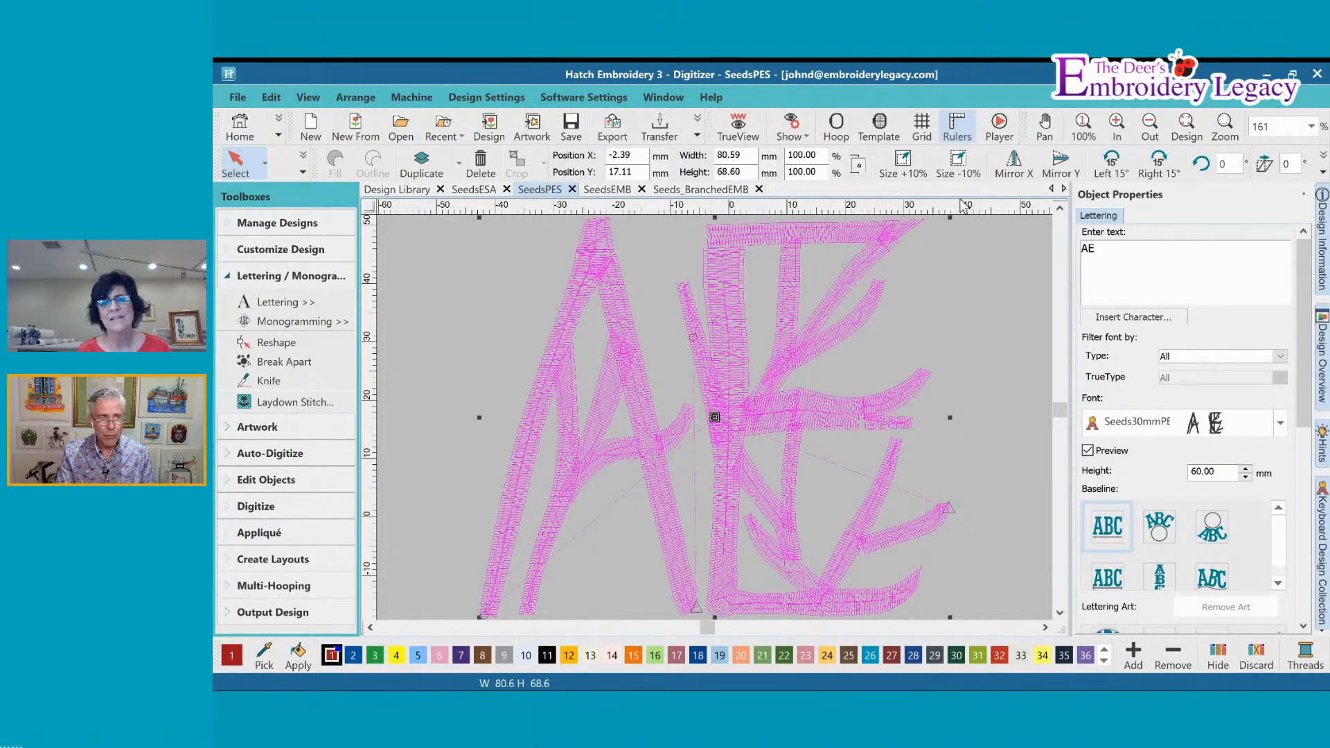
pyautogui.click(294, 366)
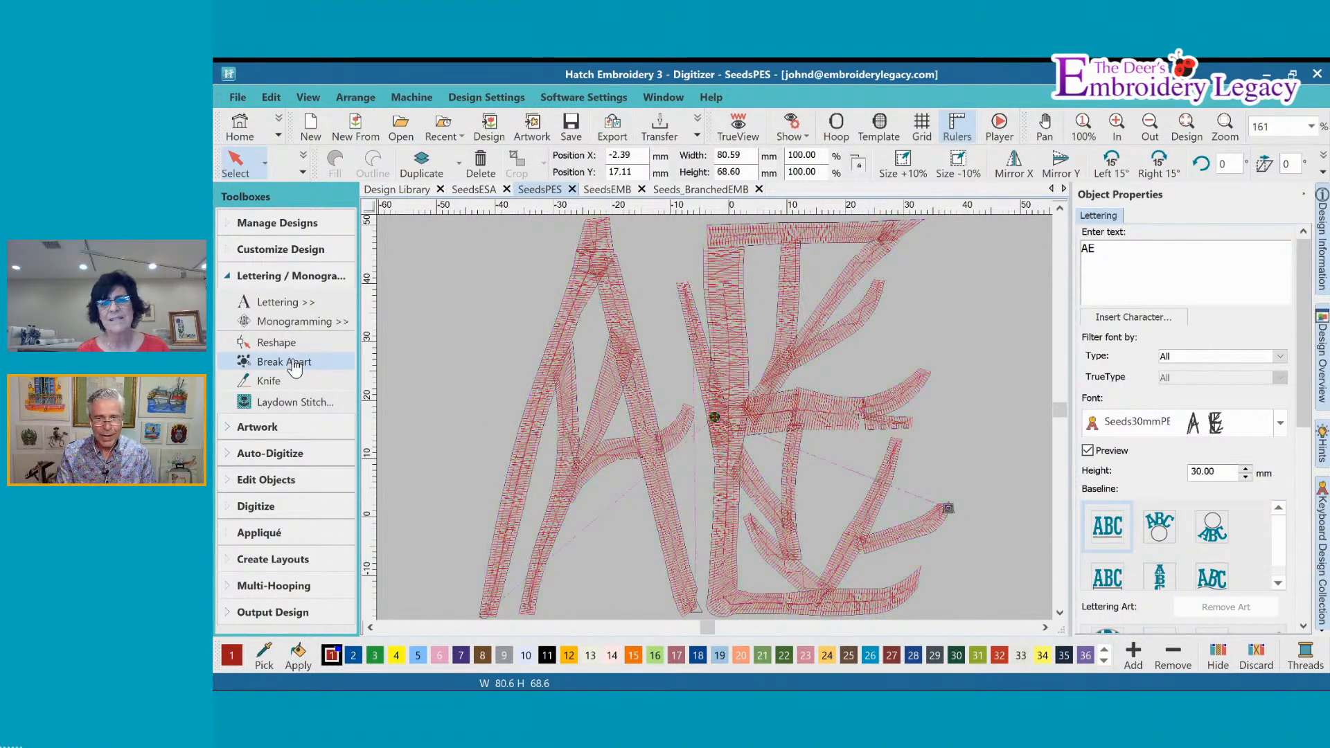
pyautogui.click(558, 376)
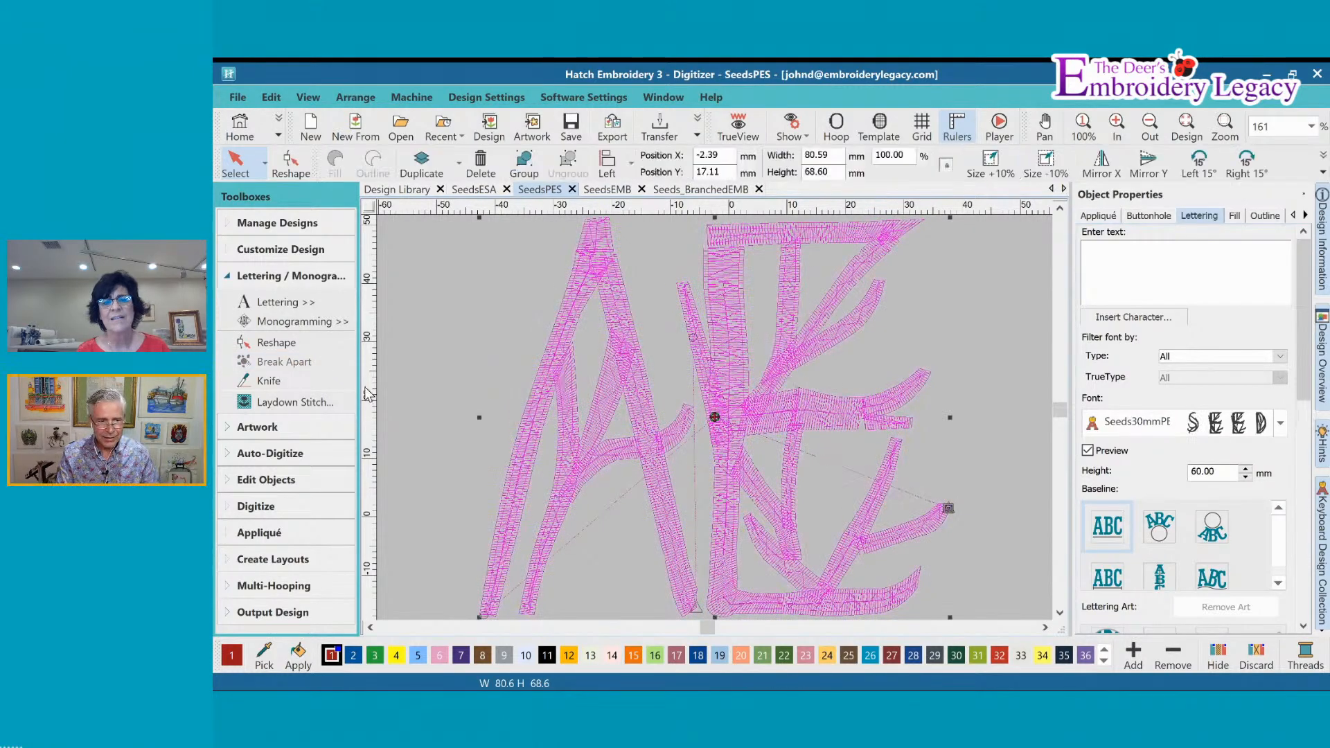
pyautogui.click(293, 366)
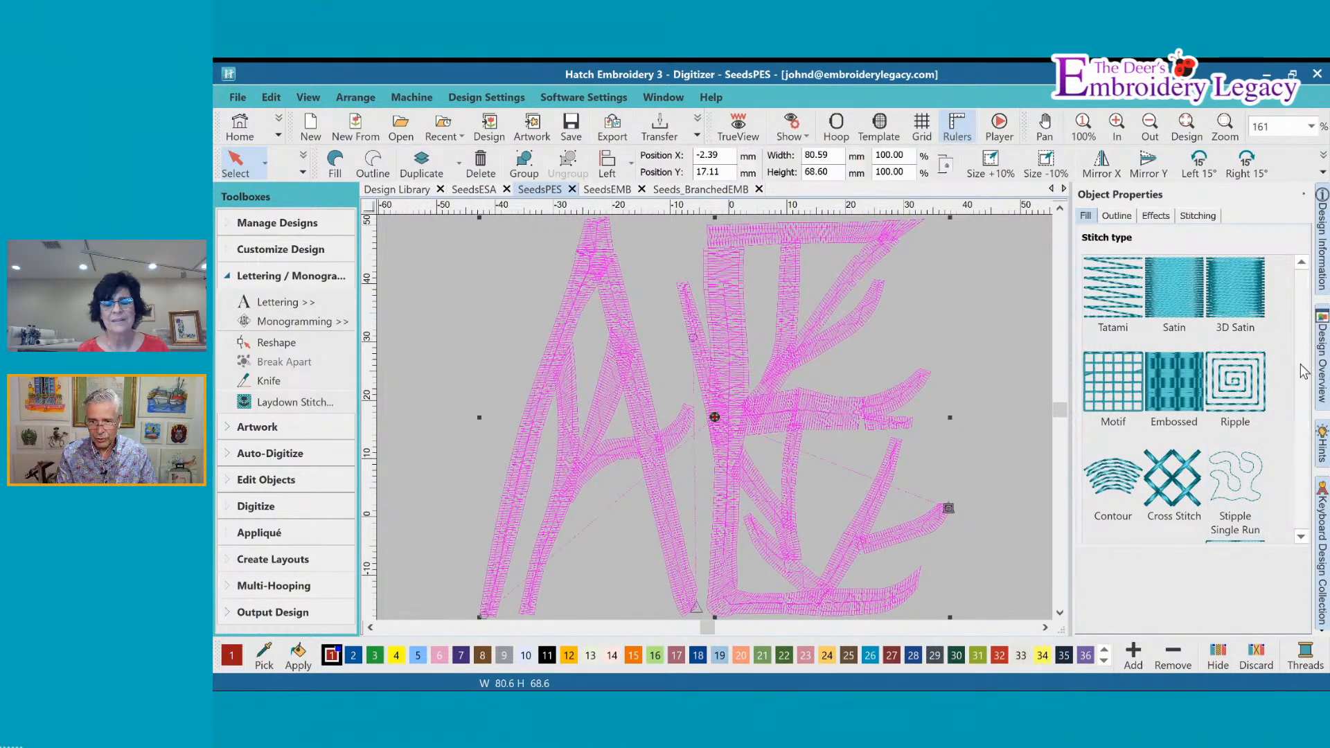
# Set the fill stitch type of all the broken-apart letter shapes to Tatami
pyautogui.scroll(-3, 1302, 374)
pyautogui.scroll(3, 1305, 509)
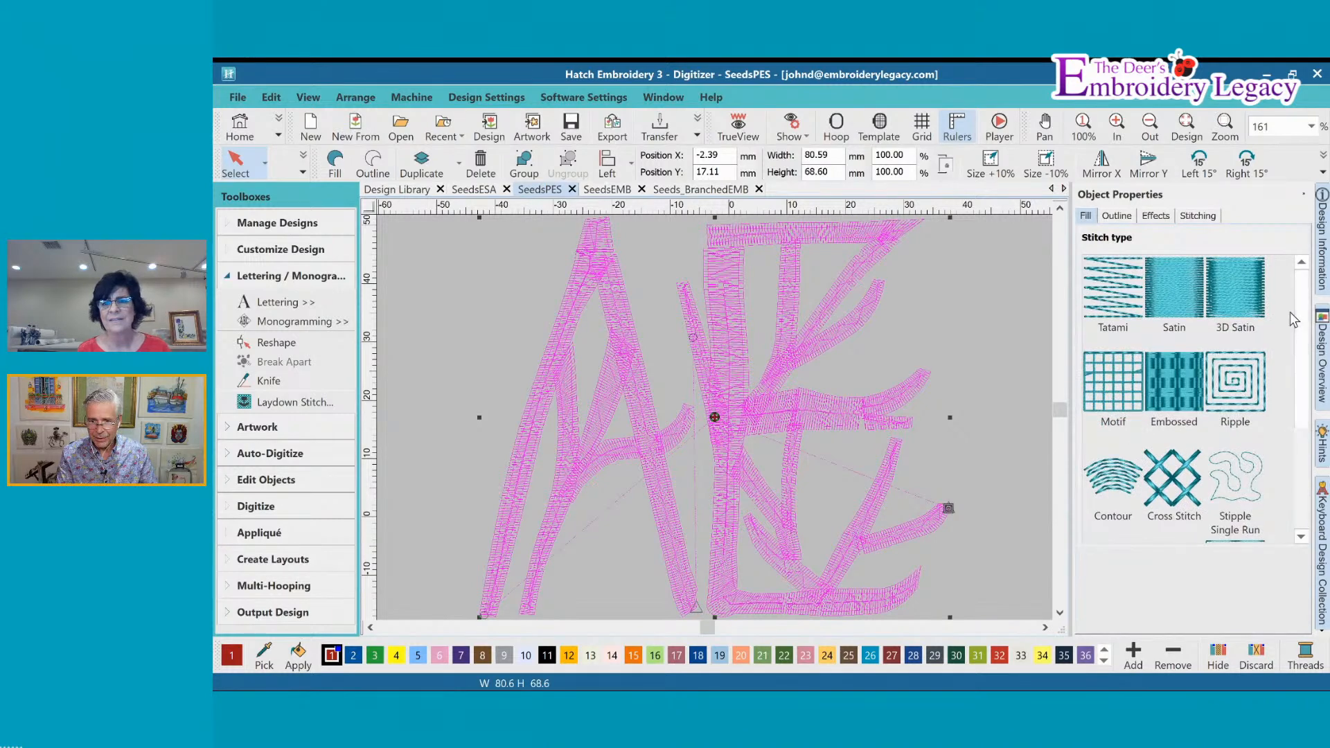
pyautogui.click(1105, 302)
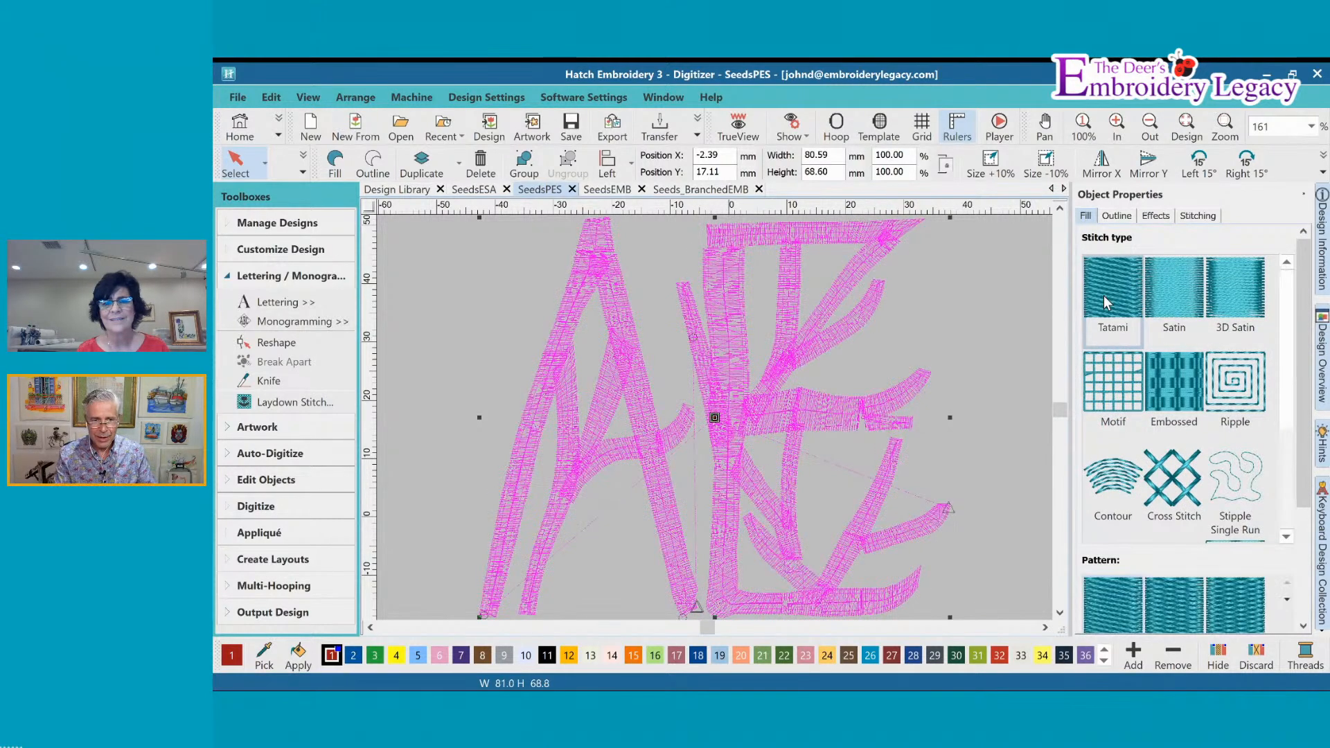
# Display the Tatami-filled letters in TrueView and examine the E's middle branch where its two pieces join
pyautogui.press('t')
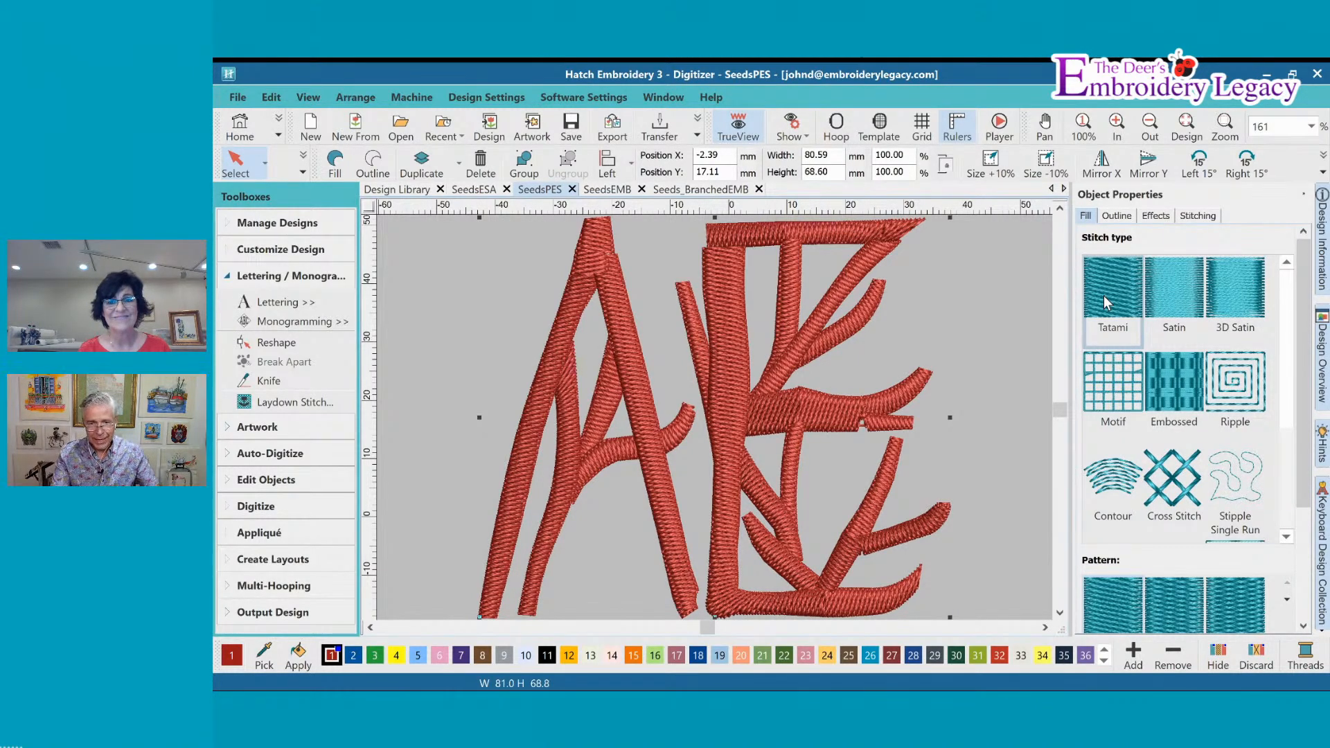
pyautogui.press('z')
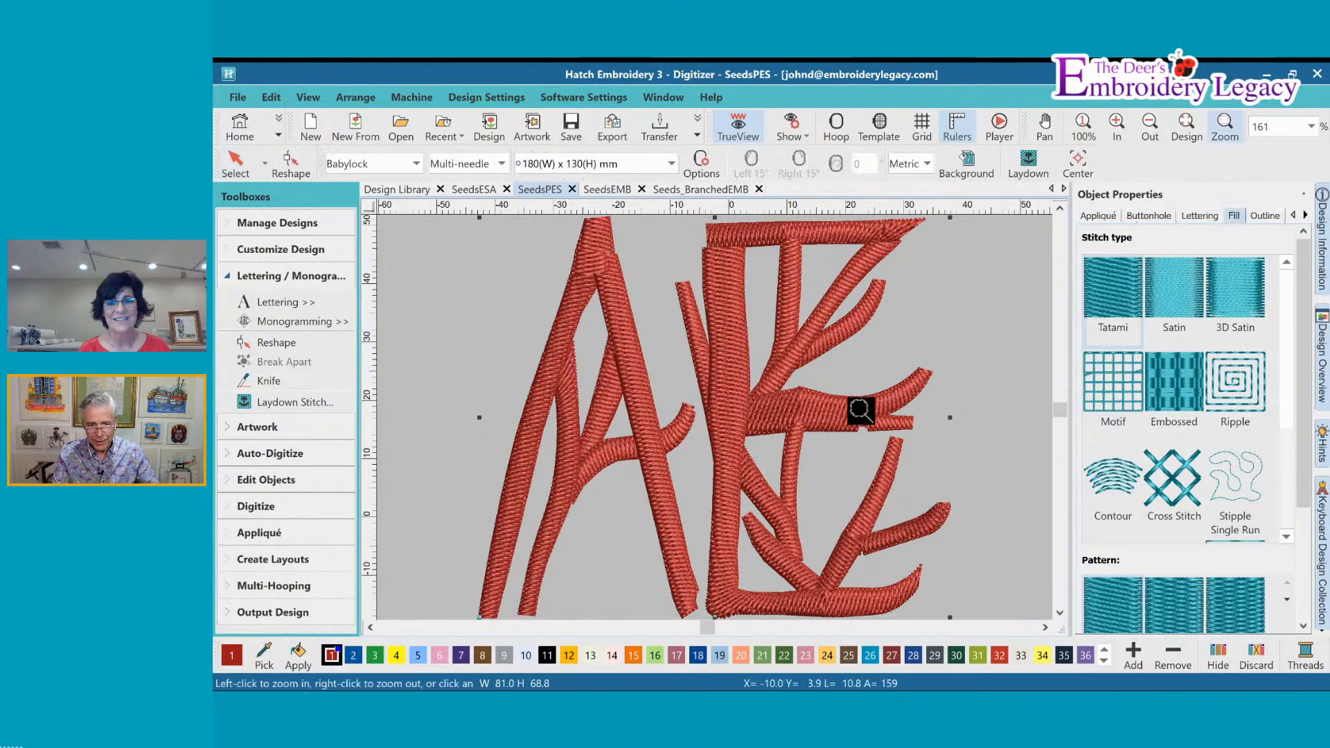
pyautogui.click(908, 460)
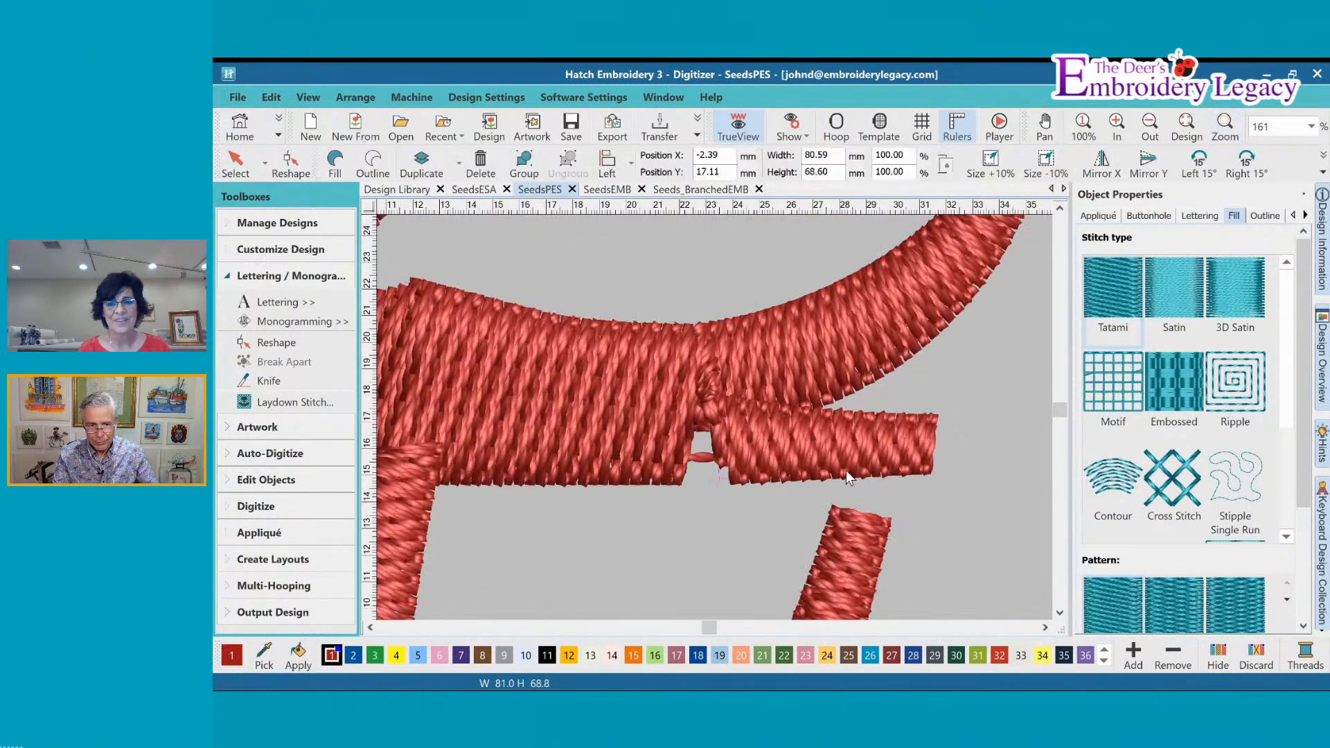
# Reshape the lower piece of the E's middle branch, moving its inner bottom corner onto the neighbouring piece's edge to close the gap
pyautogui.click(744, 484)
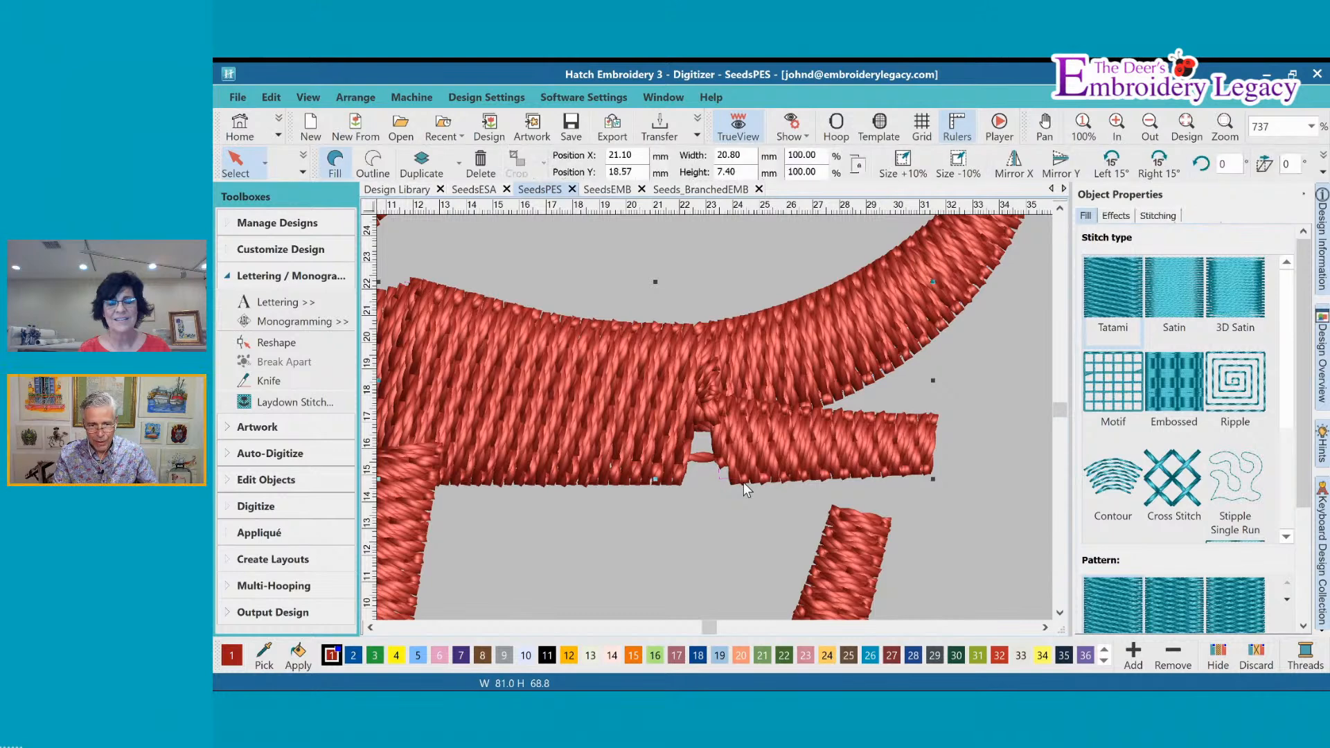
pyautogui.press('h')
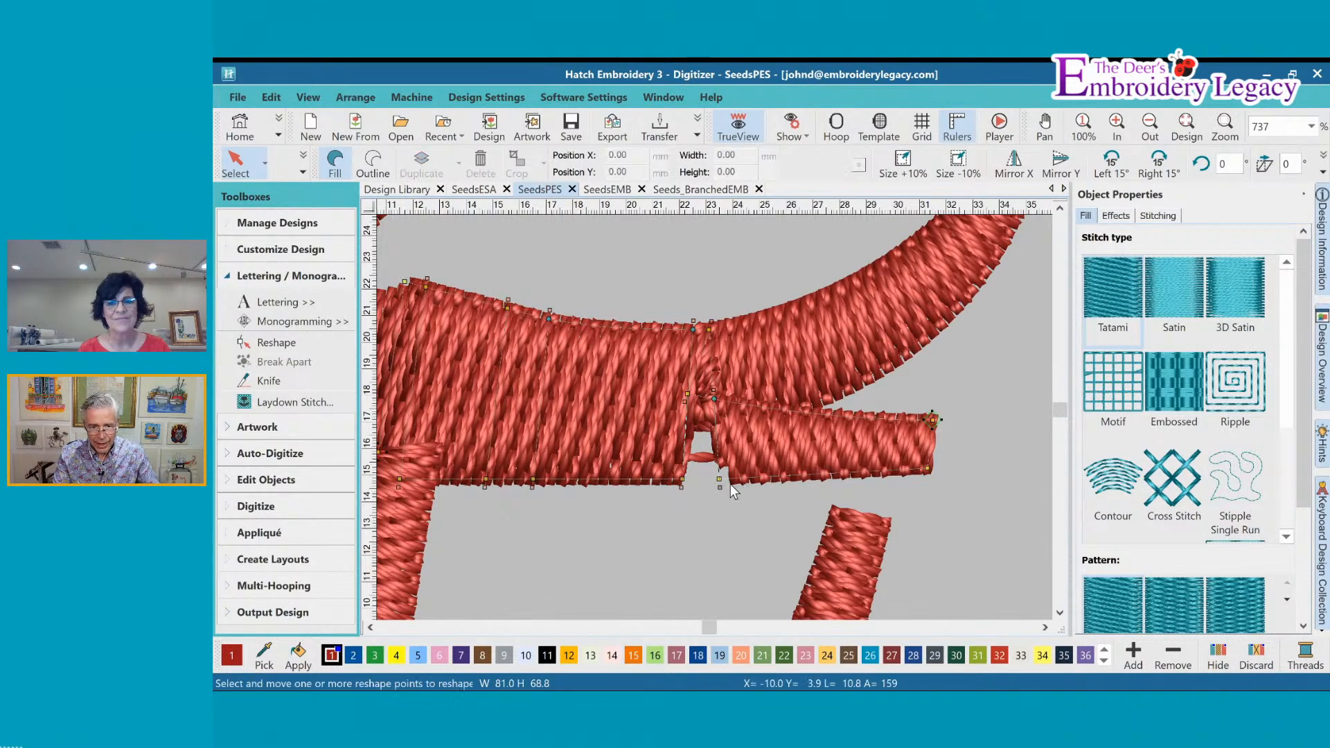
pyautogui.moveTo(719, 478); pyautogui.dragTo(681, 484)
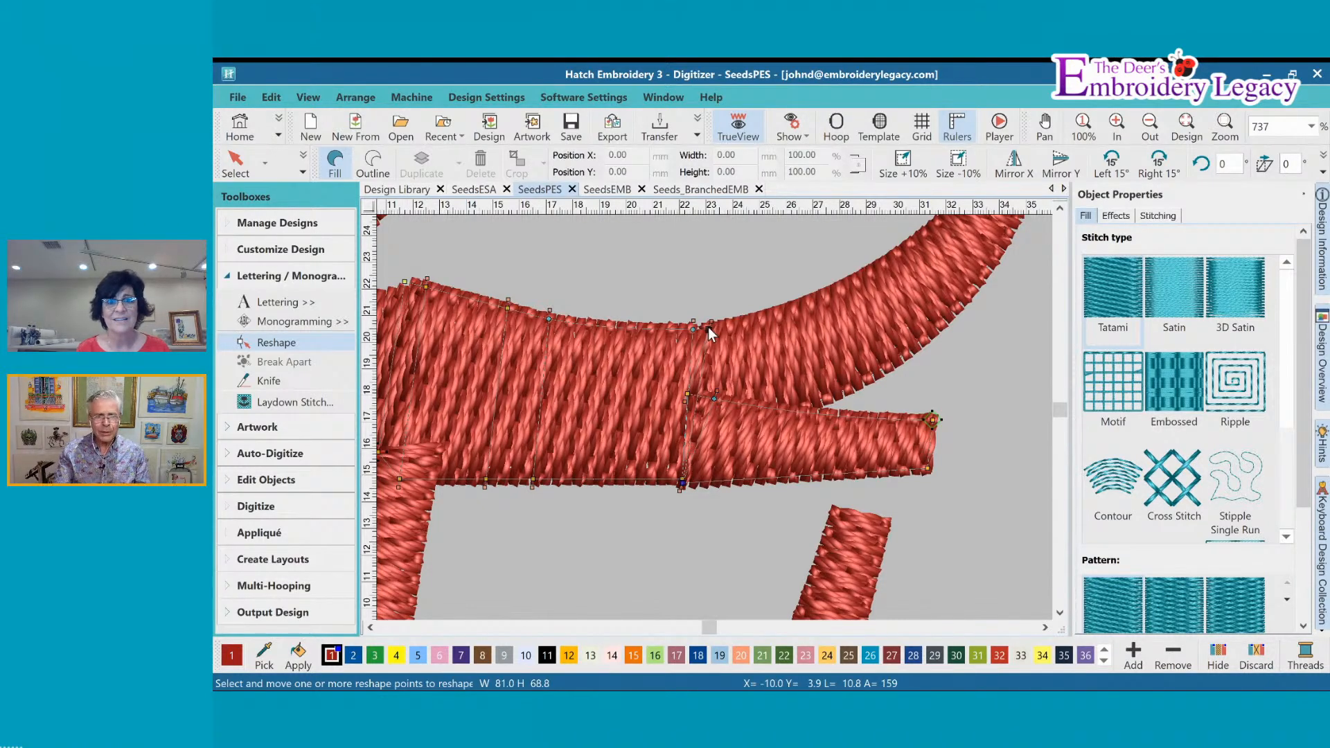
# Switch to the SeedsEMB design, hide its stitches to examine the outlines and travel points, and show the stitches again
pyautogui.click(607, 191)
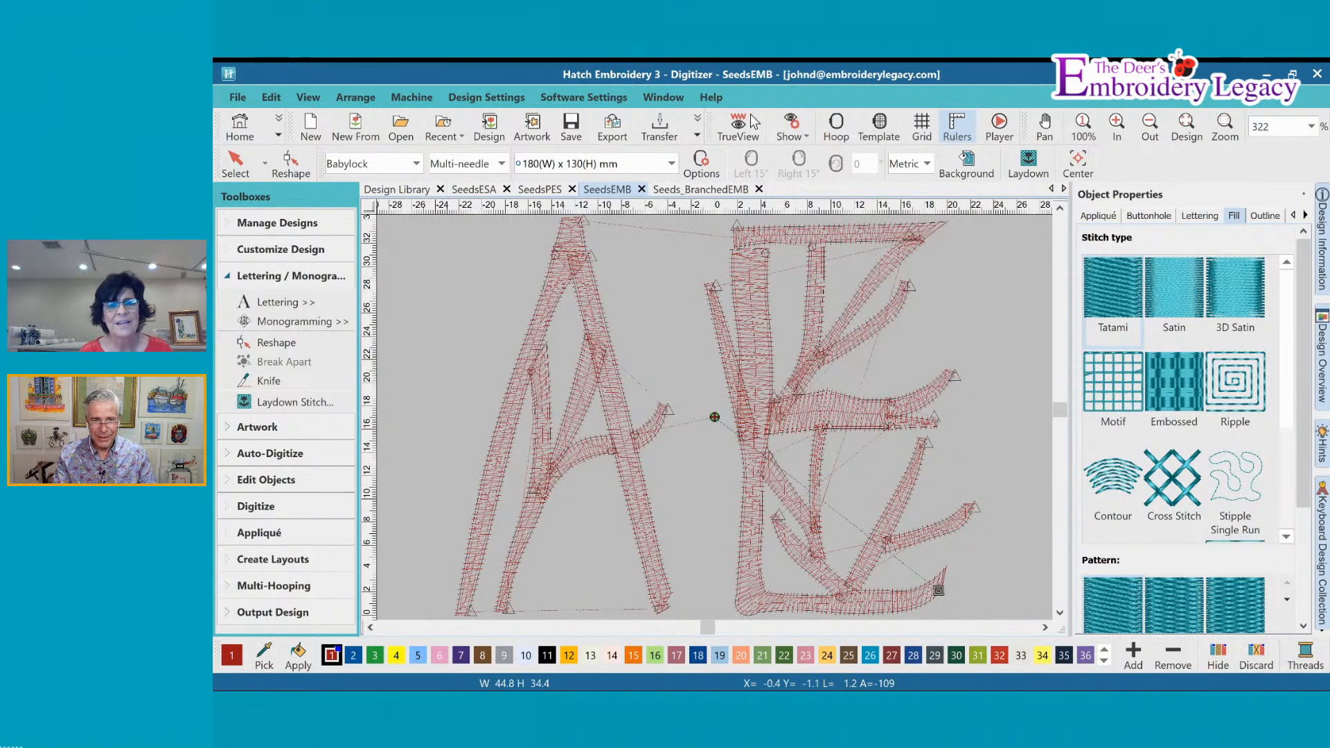
pyautogui.click(806, 137)
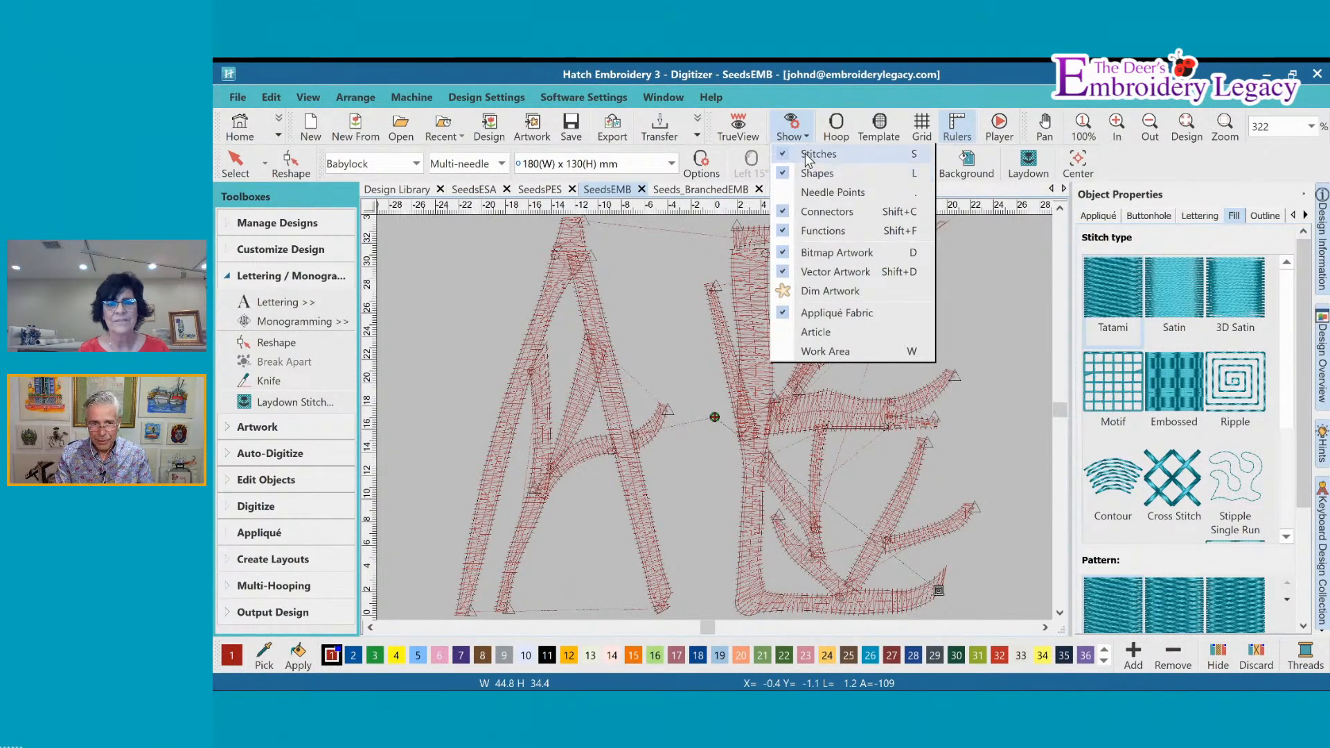
pyautogui.click(805, 153)
pyautogui.click(460, 316)
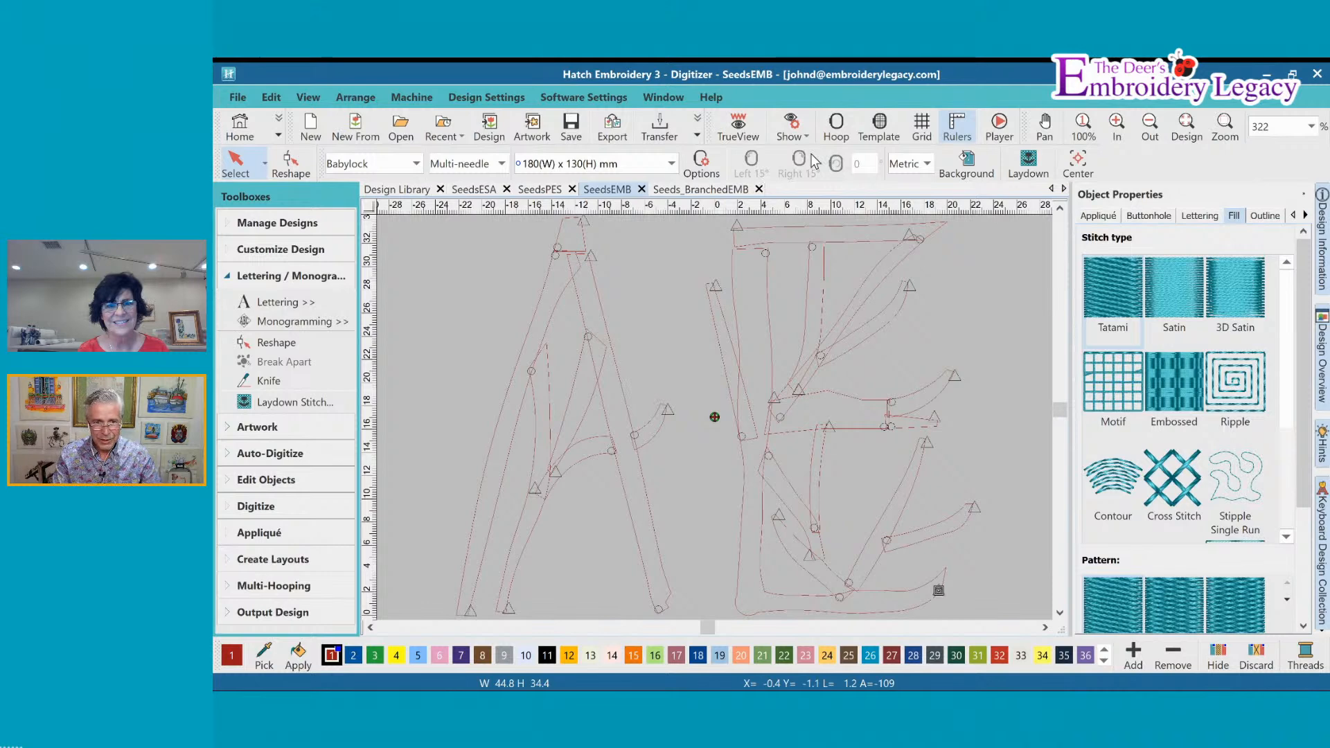
pyautogui.click(791, 127)
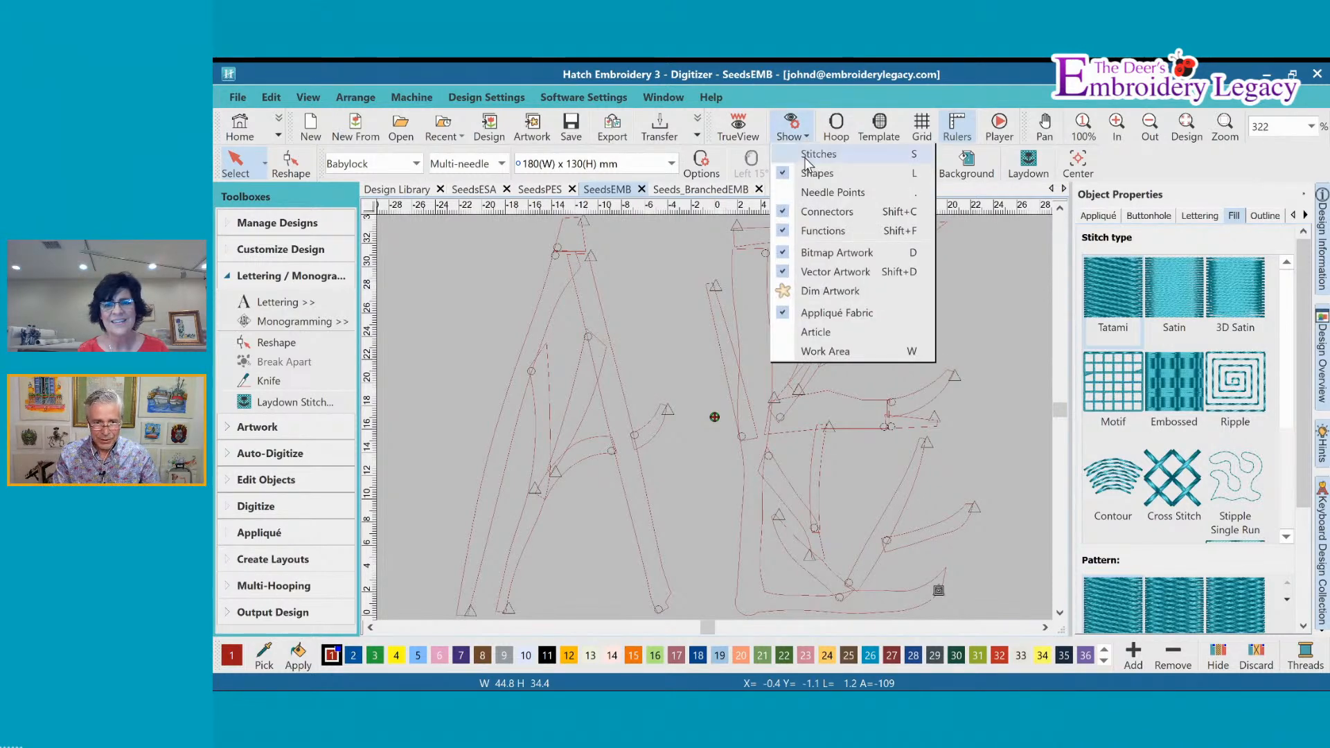
pyautogui.click(804, 155)
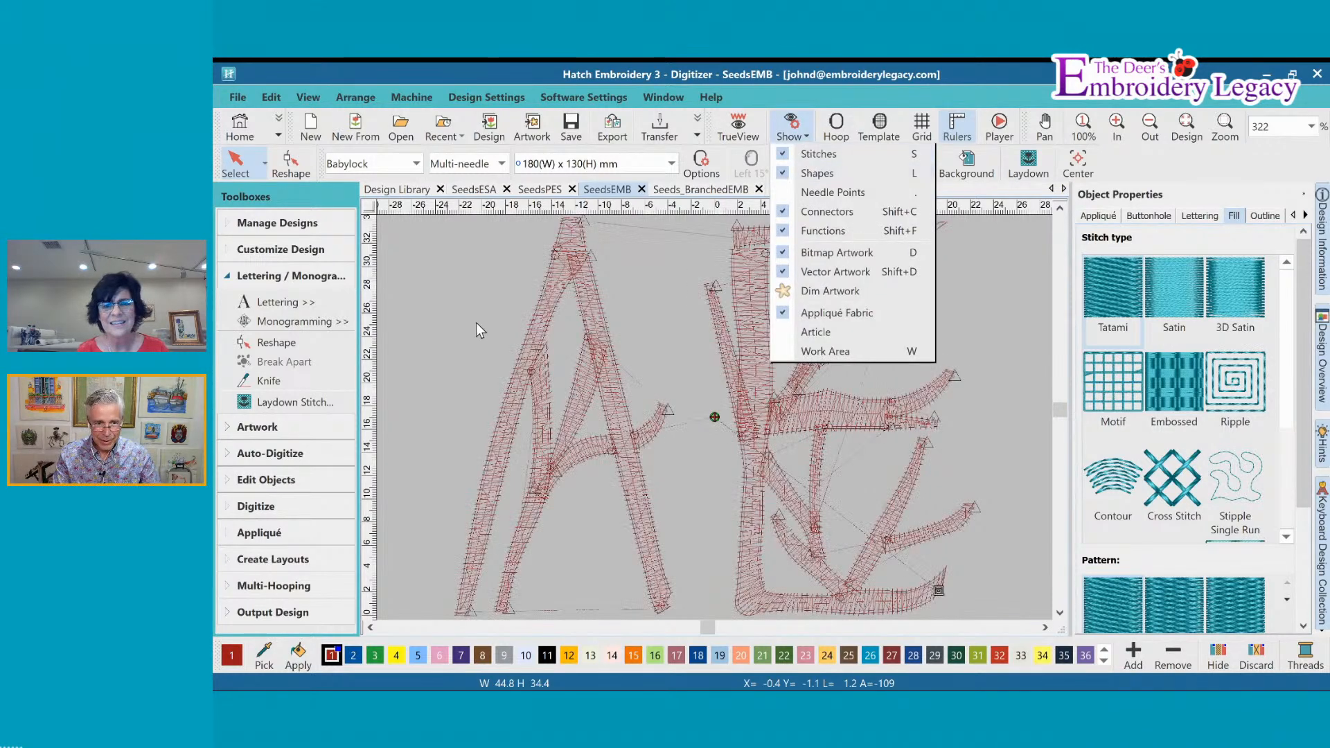
# Reduce the SeedsEMB lettering text to the single letter A and deselect it
pyautogui.click(758, 432)
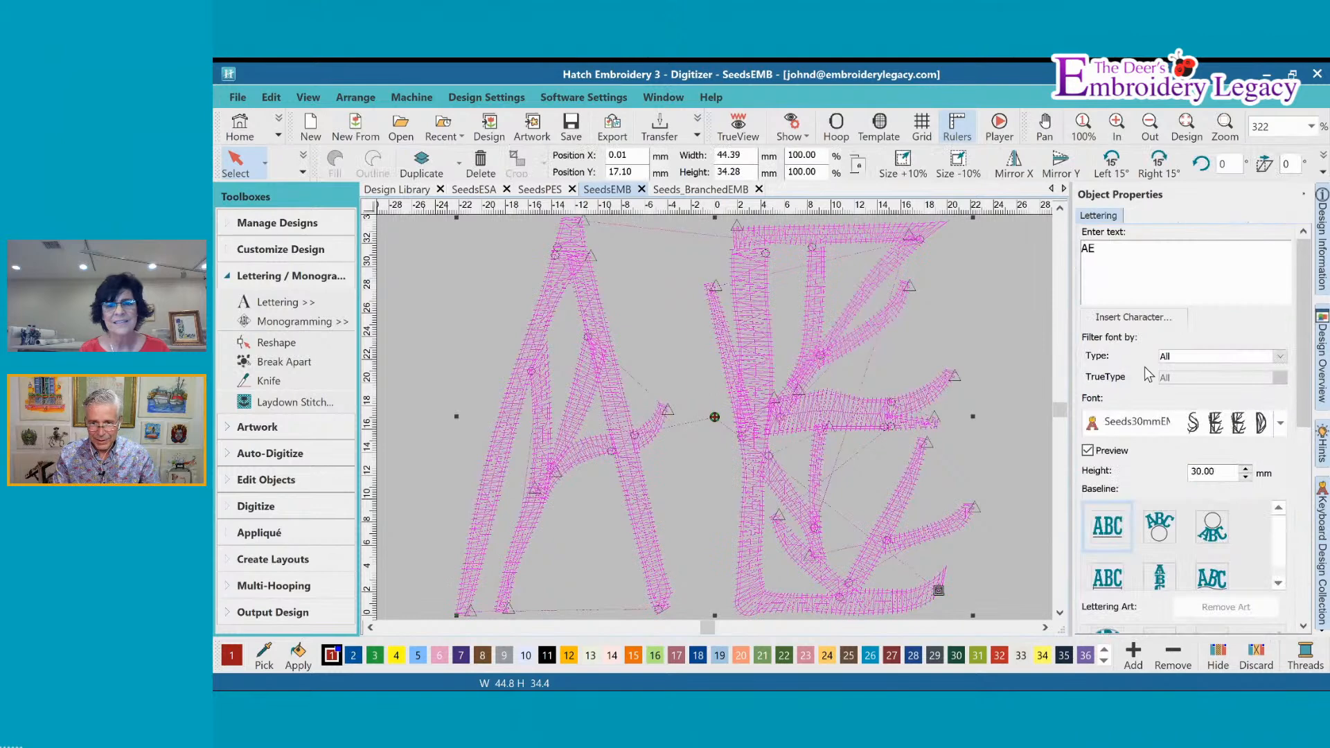
pyautogui.click(1098, 251)
pyautogui.press('BackSpace')
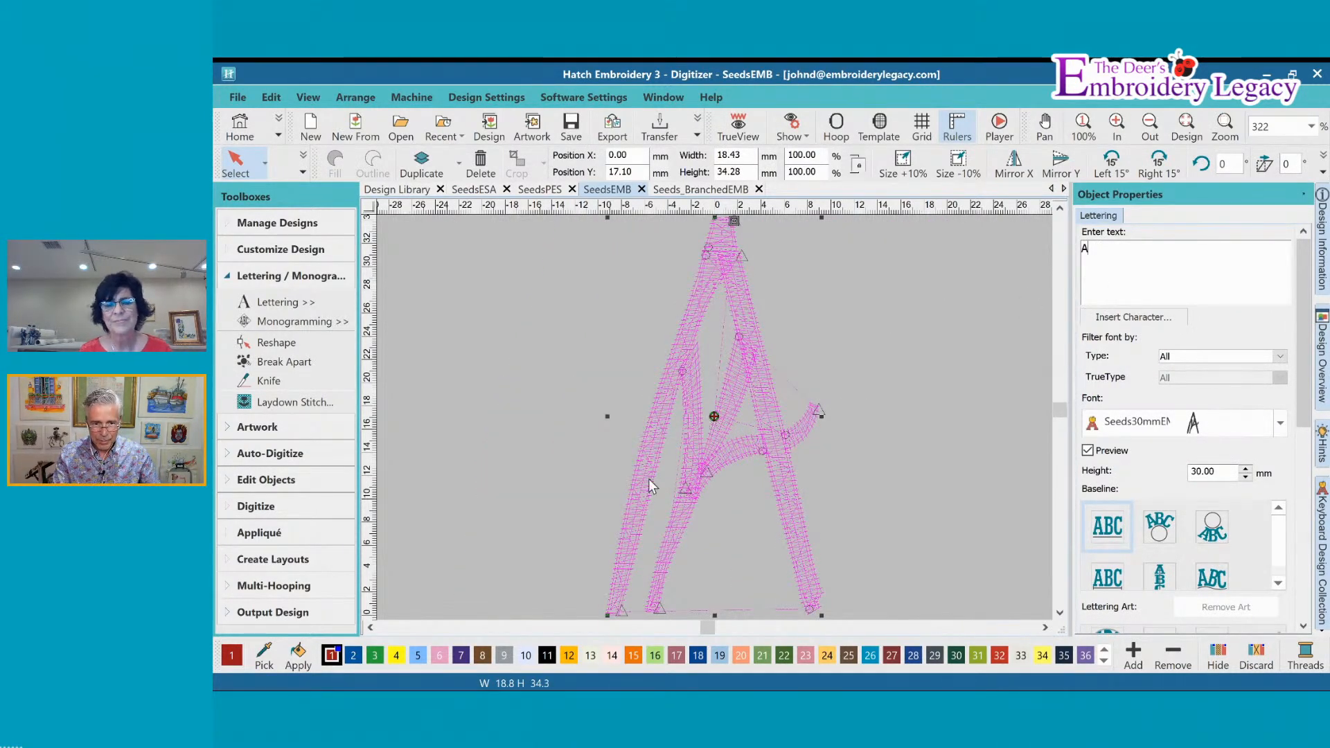
pyautogui.click(488, 453)
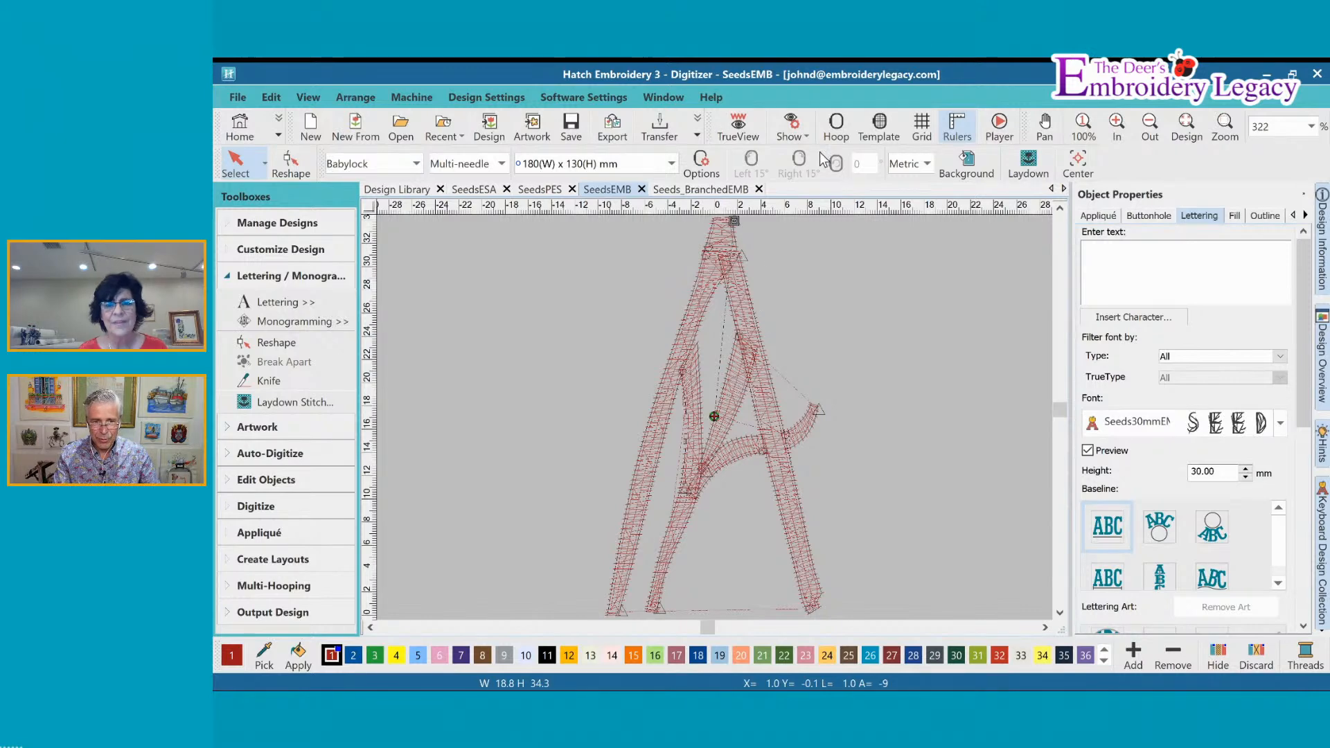
# Hide the shape outlines so that the letter A displays its stitches without them
pyautogui.click(802, 136)
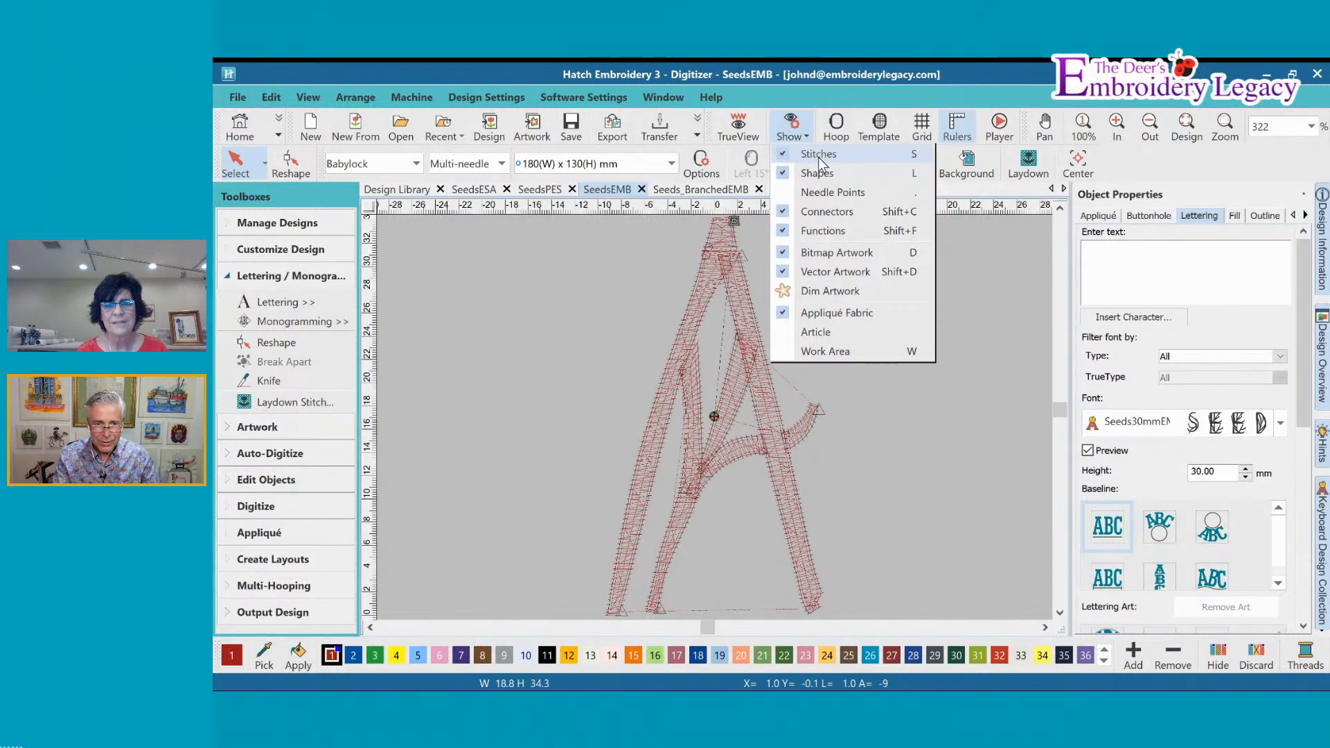
pyautogui.click(815, 173)
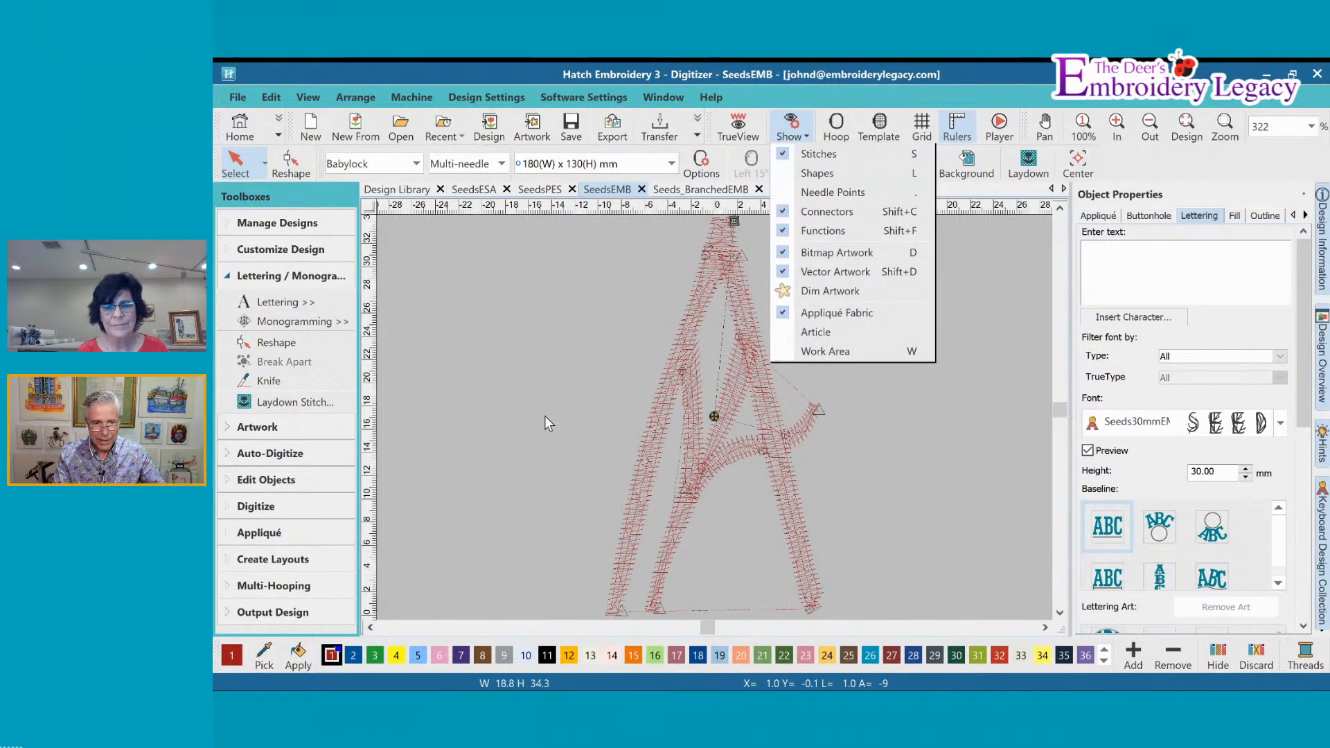
pyautogui.click(522, 392)
# Break apart the letter A and apply Branching to its pieces, with entry at the crossbar's outer tip and exit at the right leg's foot
pyautogui.click(671, 418)
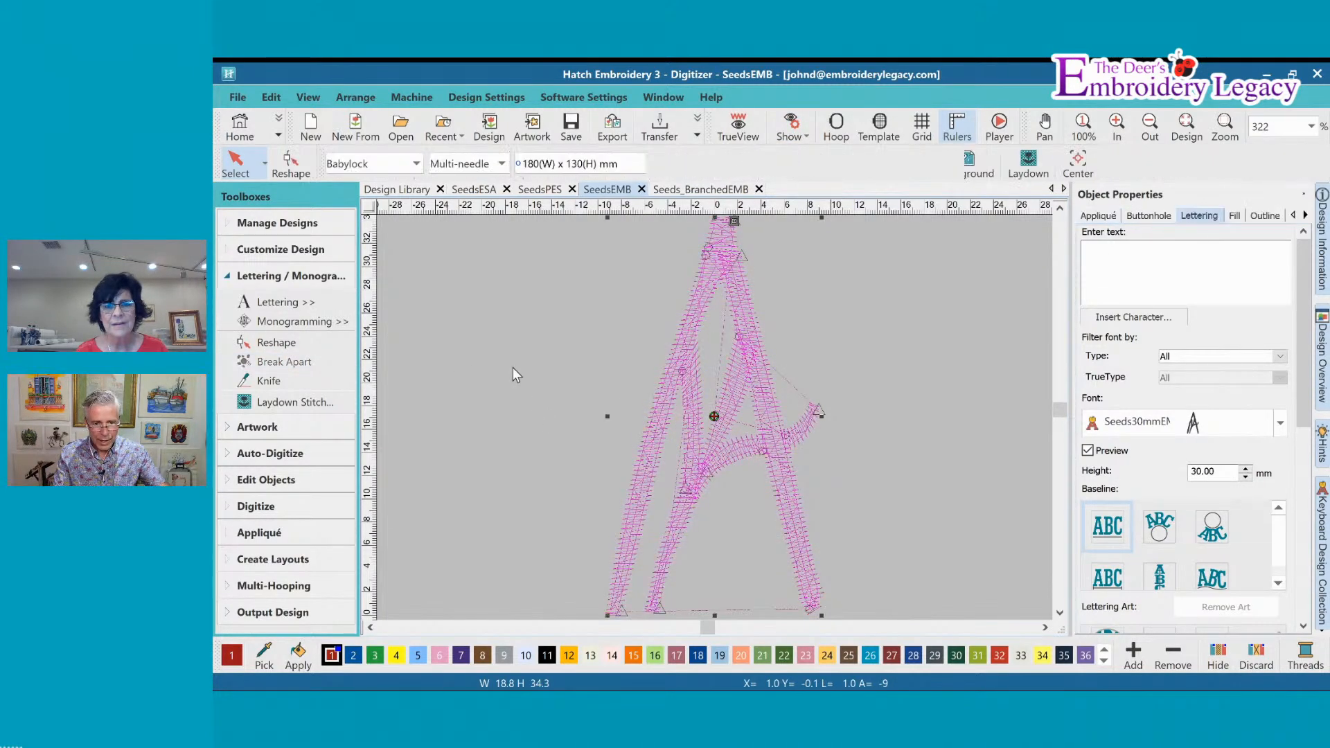
pyautogui.click(643, 430)
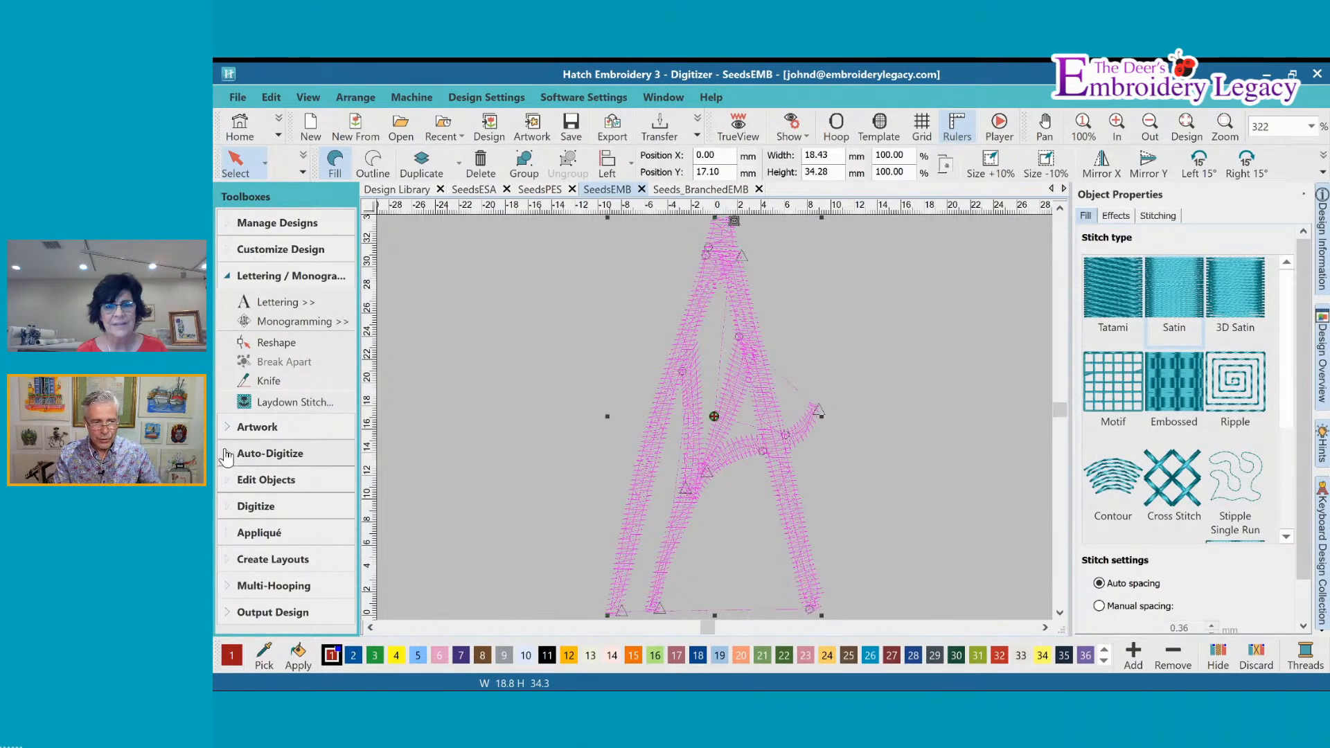
pyautogui.click(232, 506)
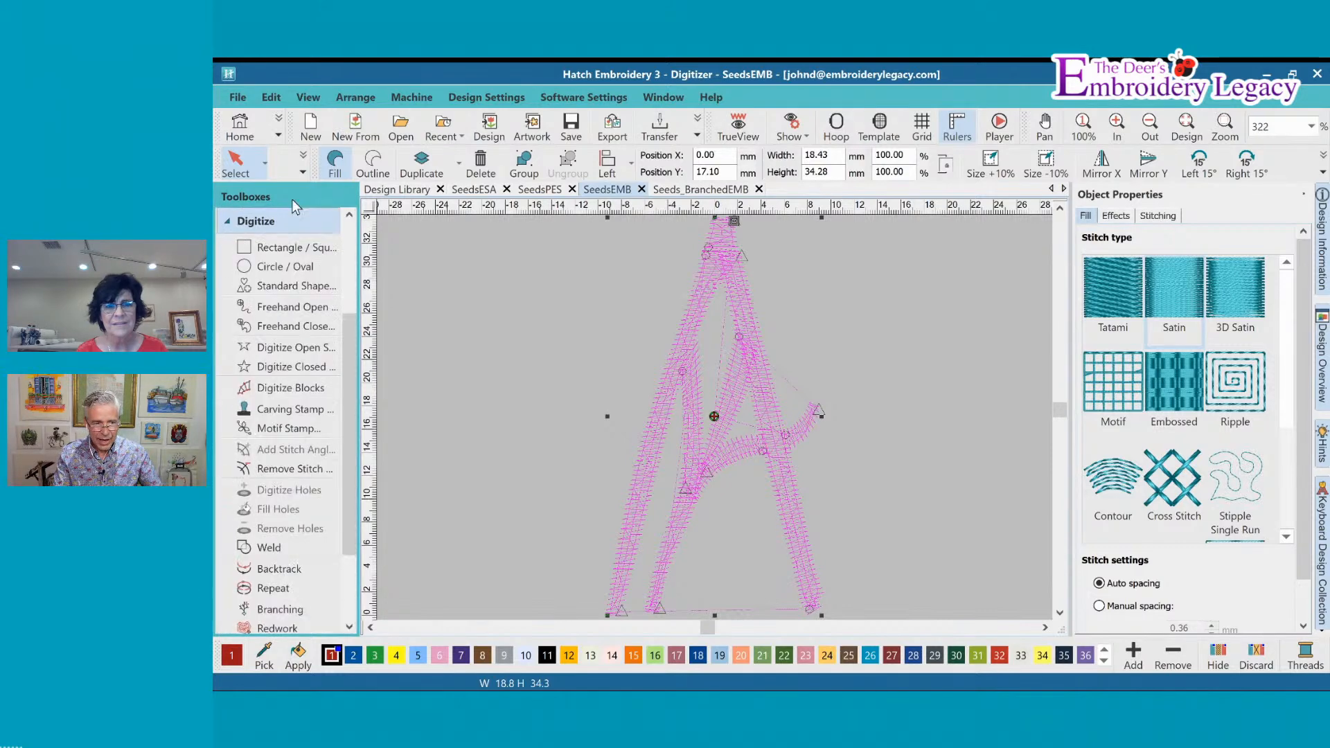
pyautogui.click(277, 609)
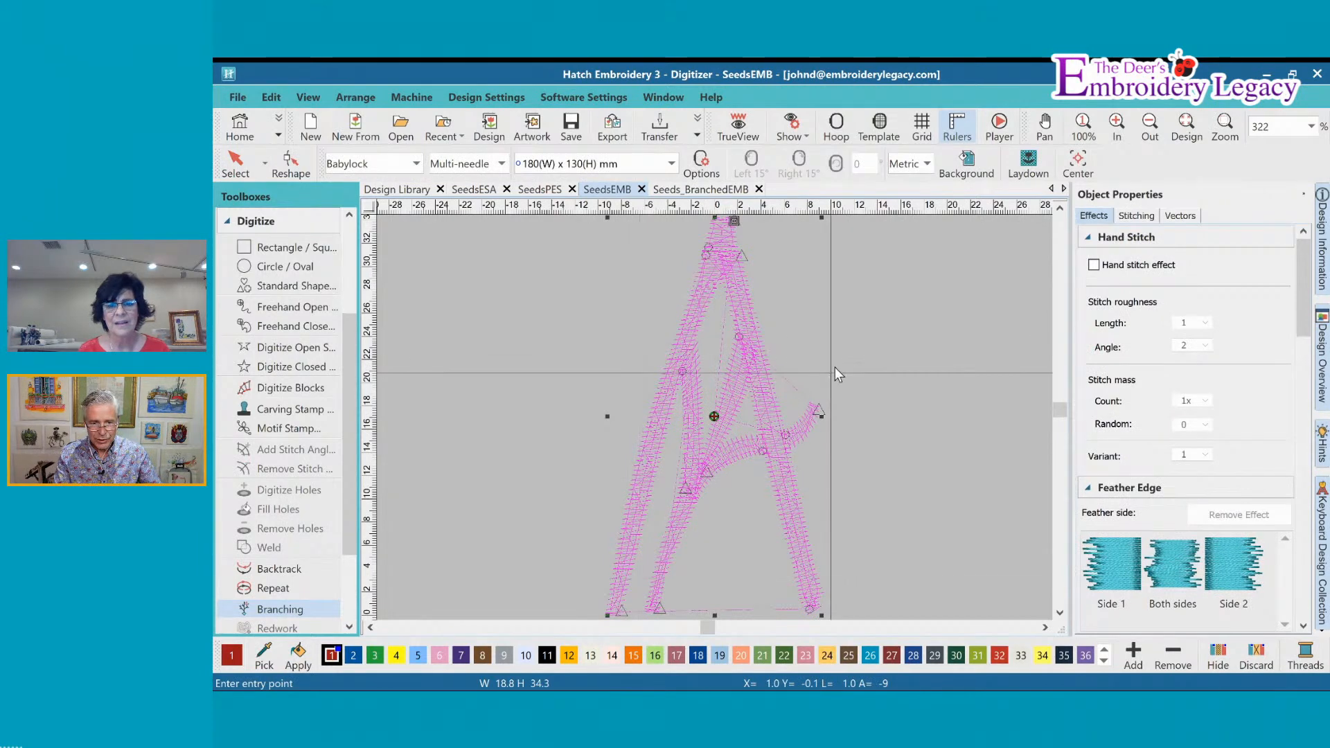
pyautogui.click(817, 410)
pyautogui.click(809, 611)
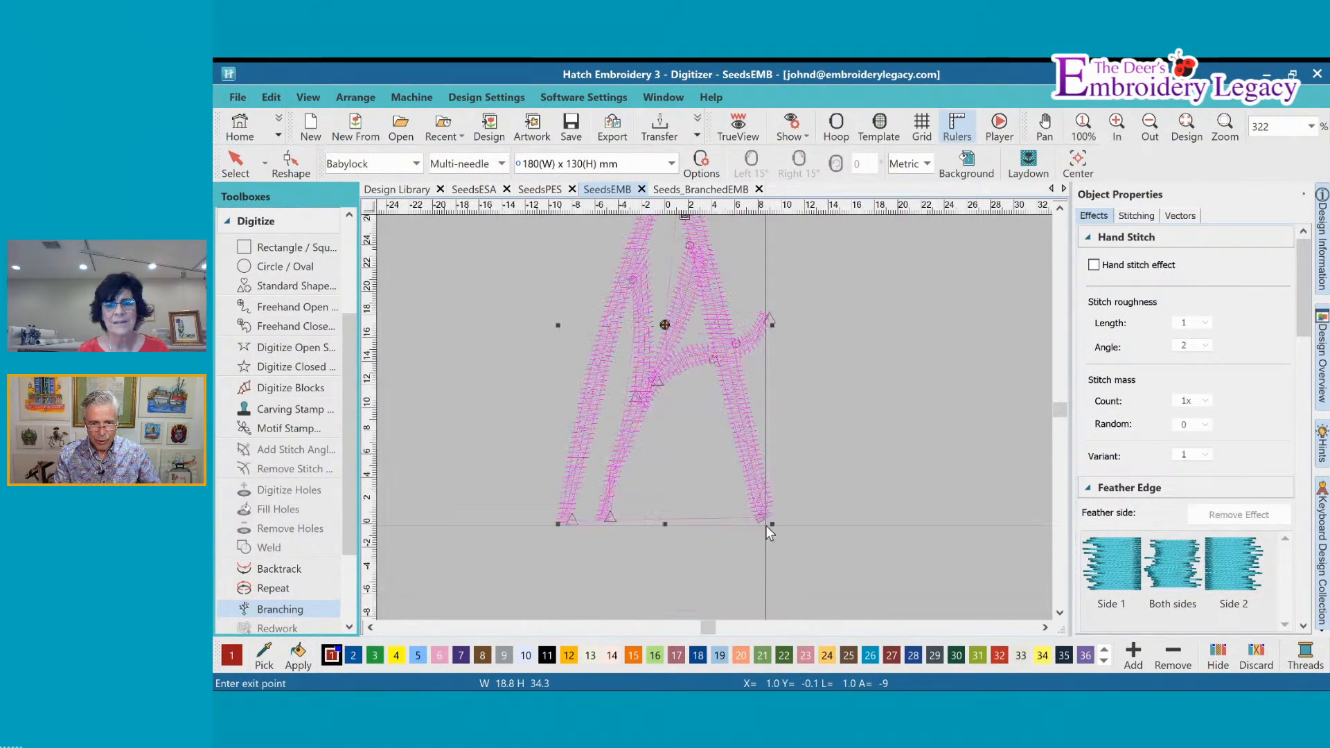
pyautogui.click(1060, 207)
pyautogui.click(1060, 207)
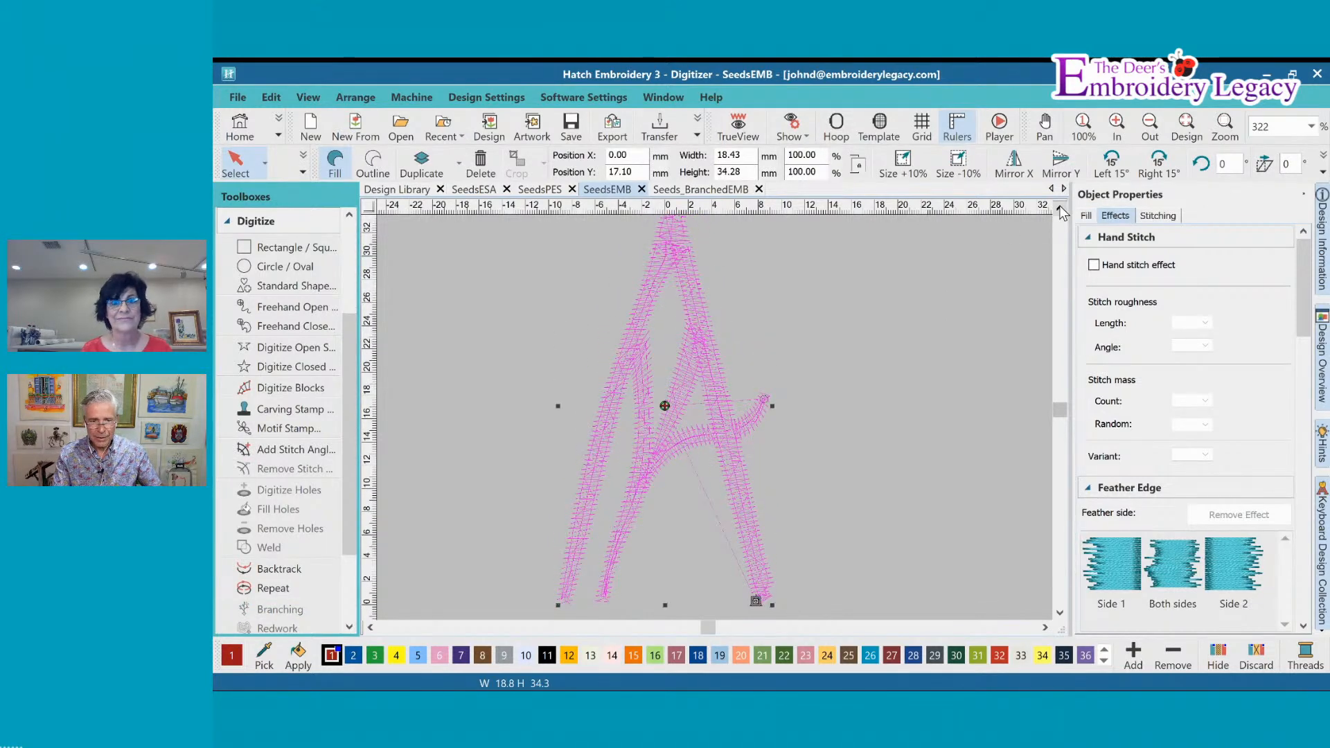
pyautogui.click(811, 145)
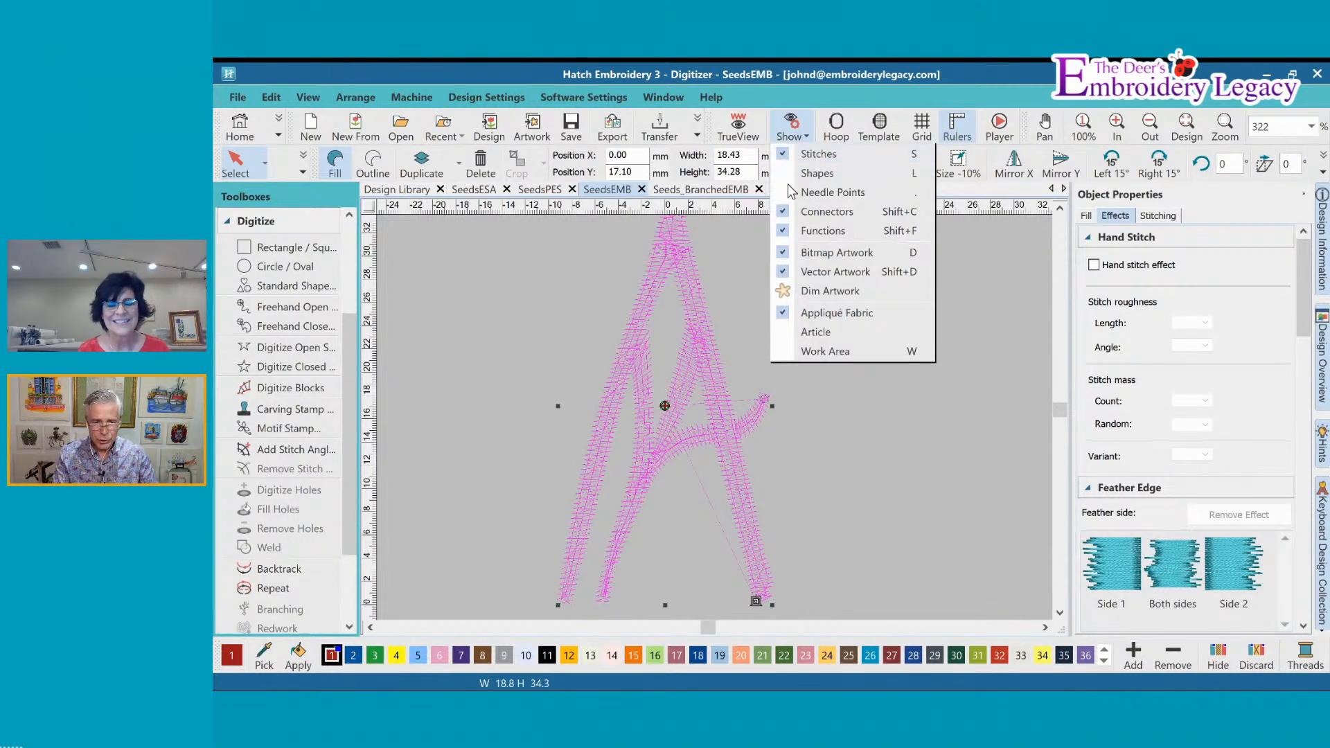
pyautogui.click(496, 290)
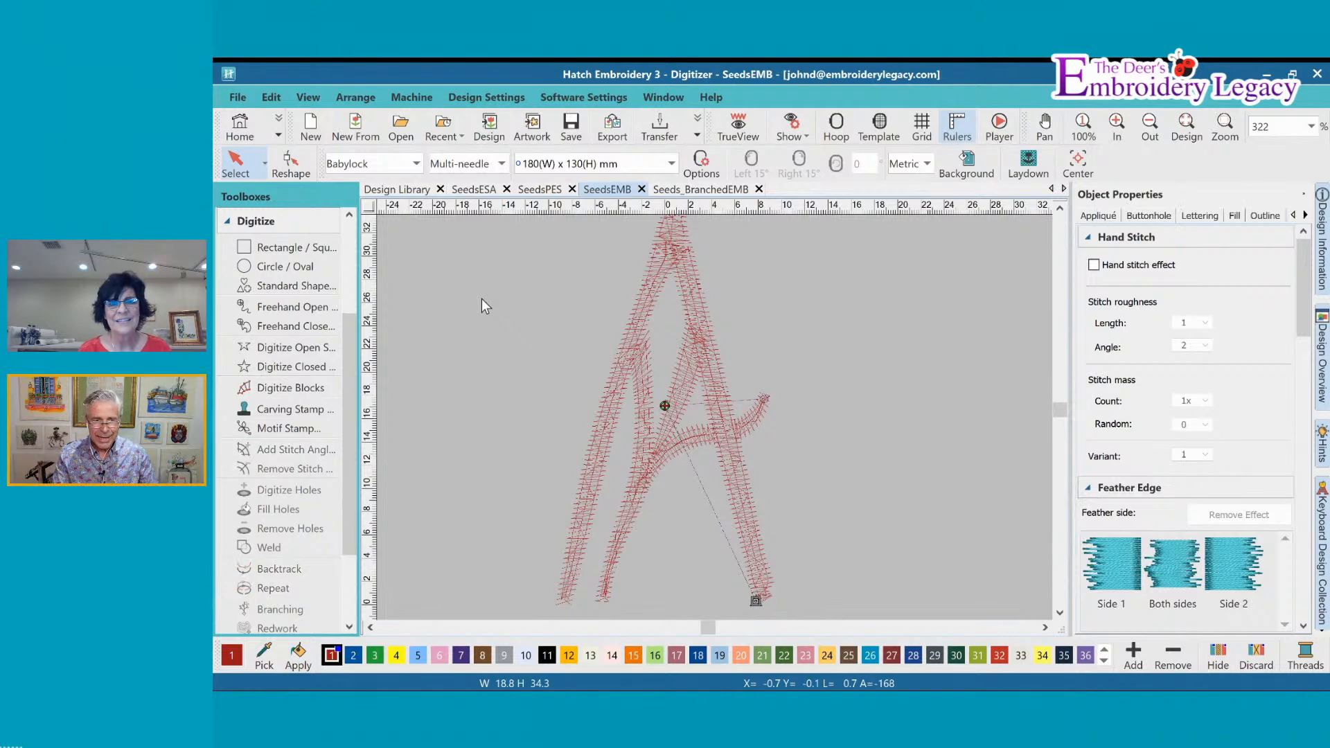
# Switch to the Seeds_BranchedEMB design and reshape the AE lettering by moving the letter E closer to the A
pyautogui.click(685, 190)
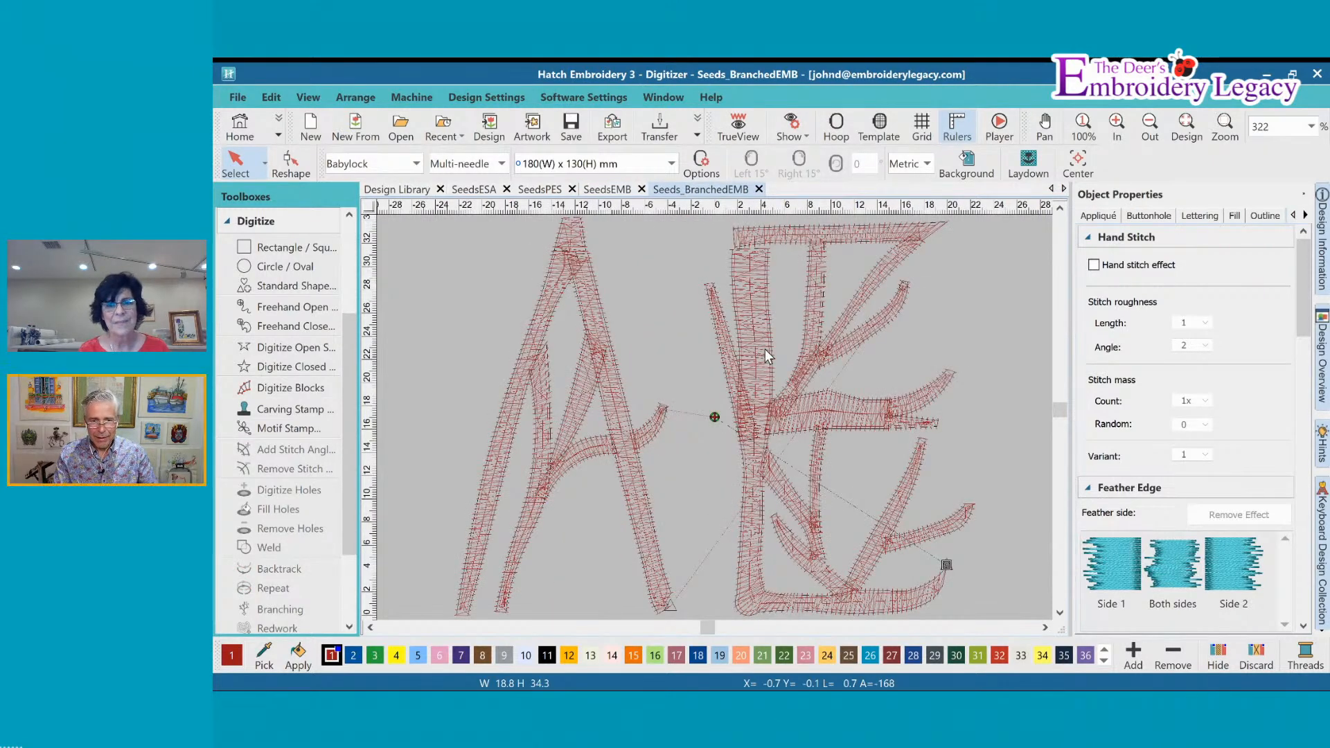
pyautogui.click(765, 350)
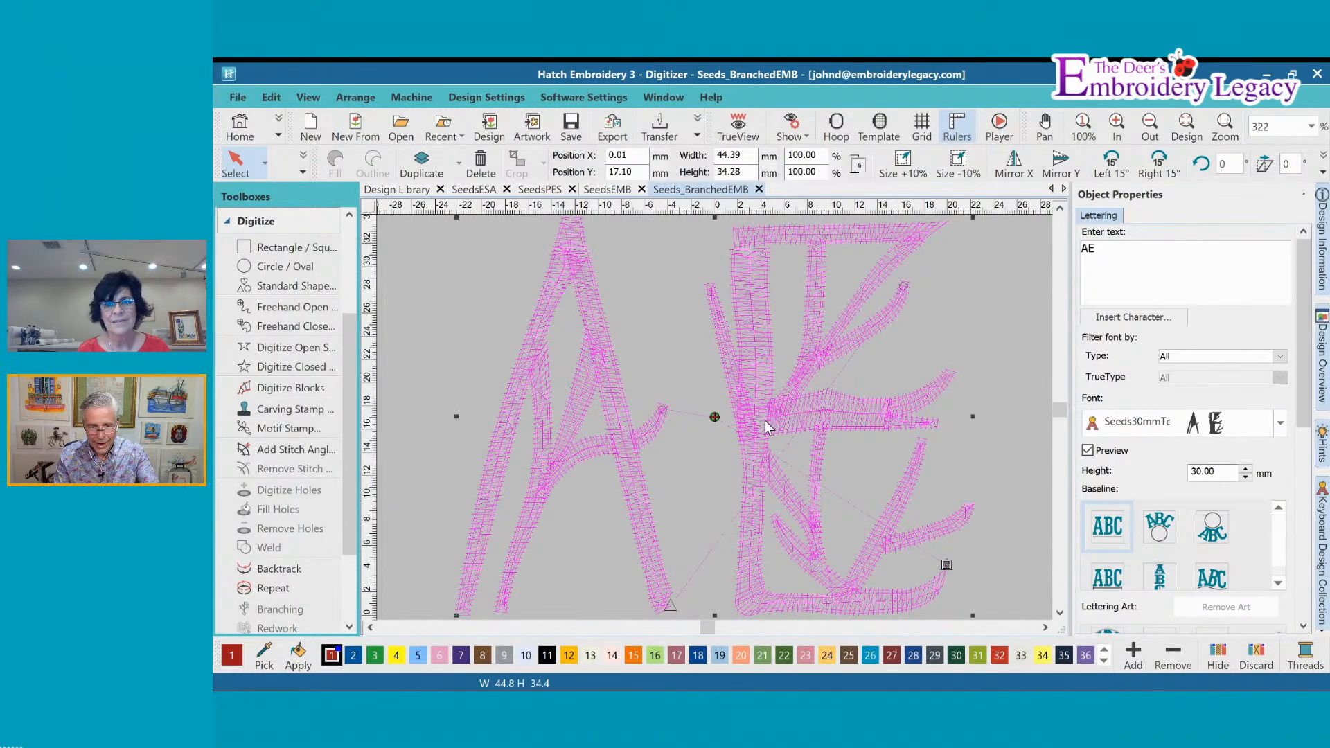
pyautogui.press('h')
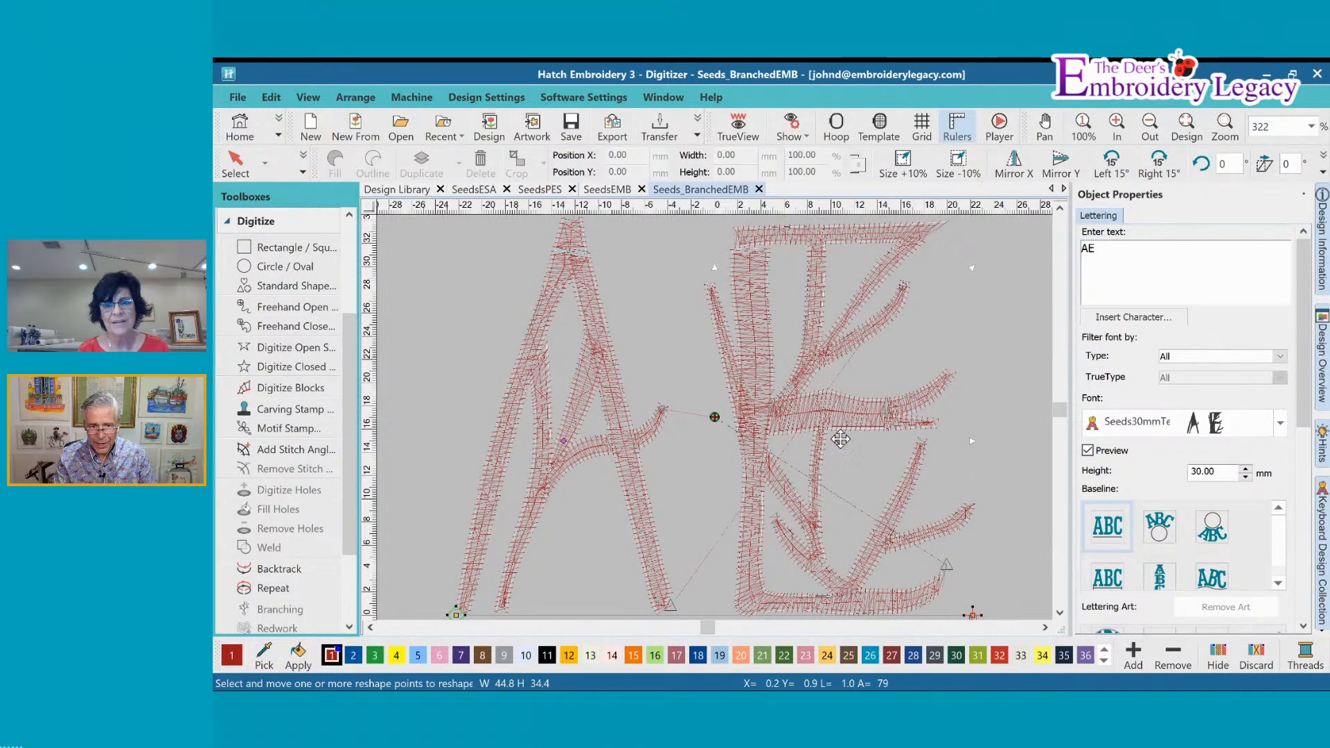
pyautogui.moveTo(835, 439); pyautogui.dragTo(783, 444)
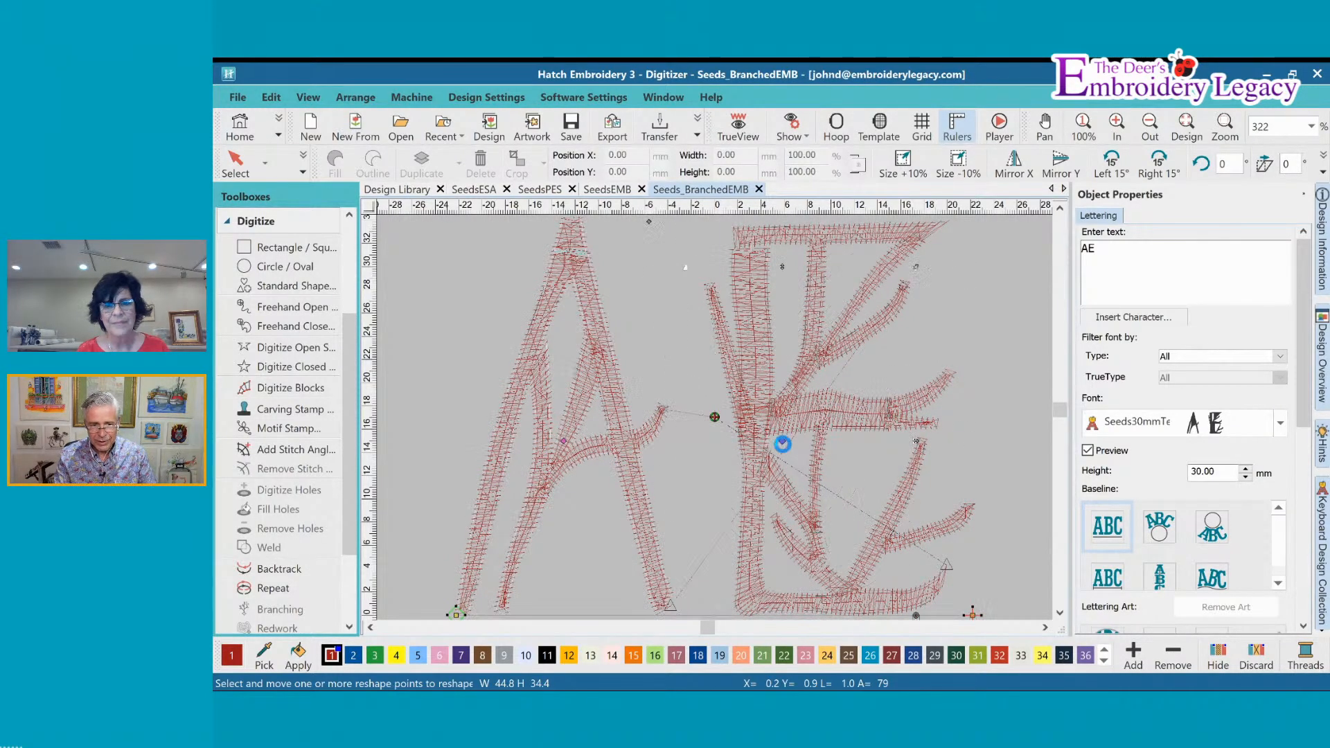